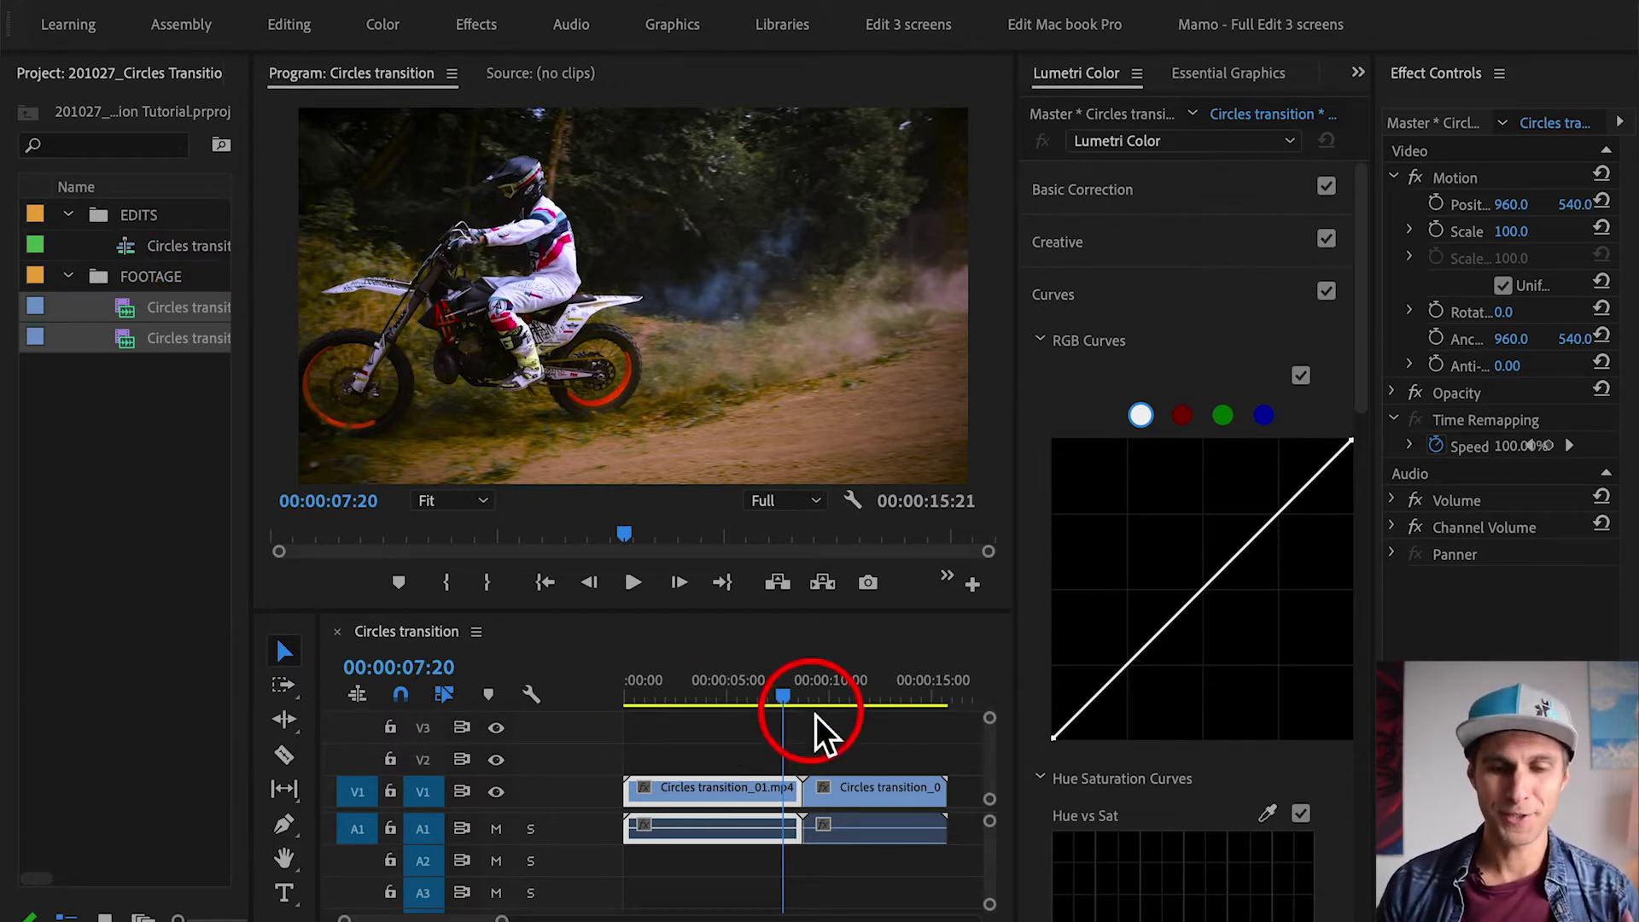
Play back the cut between the two motocross clips, with the Graphic clip on V2
click(795, 700)
key(shift+k)
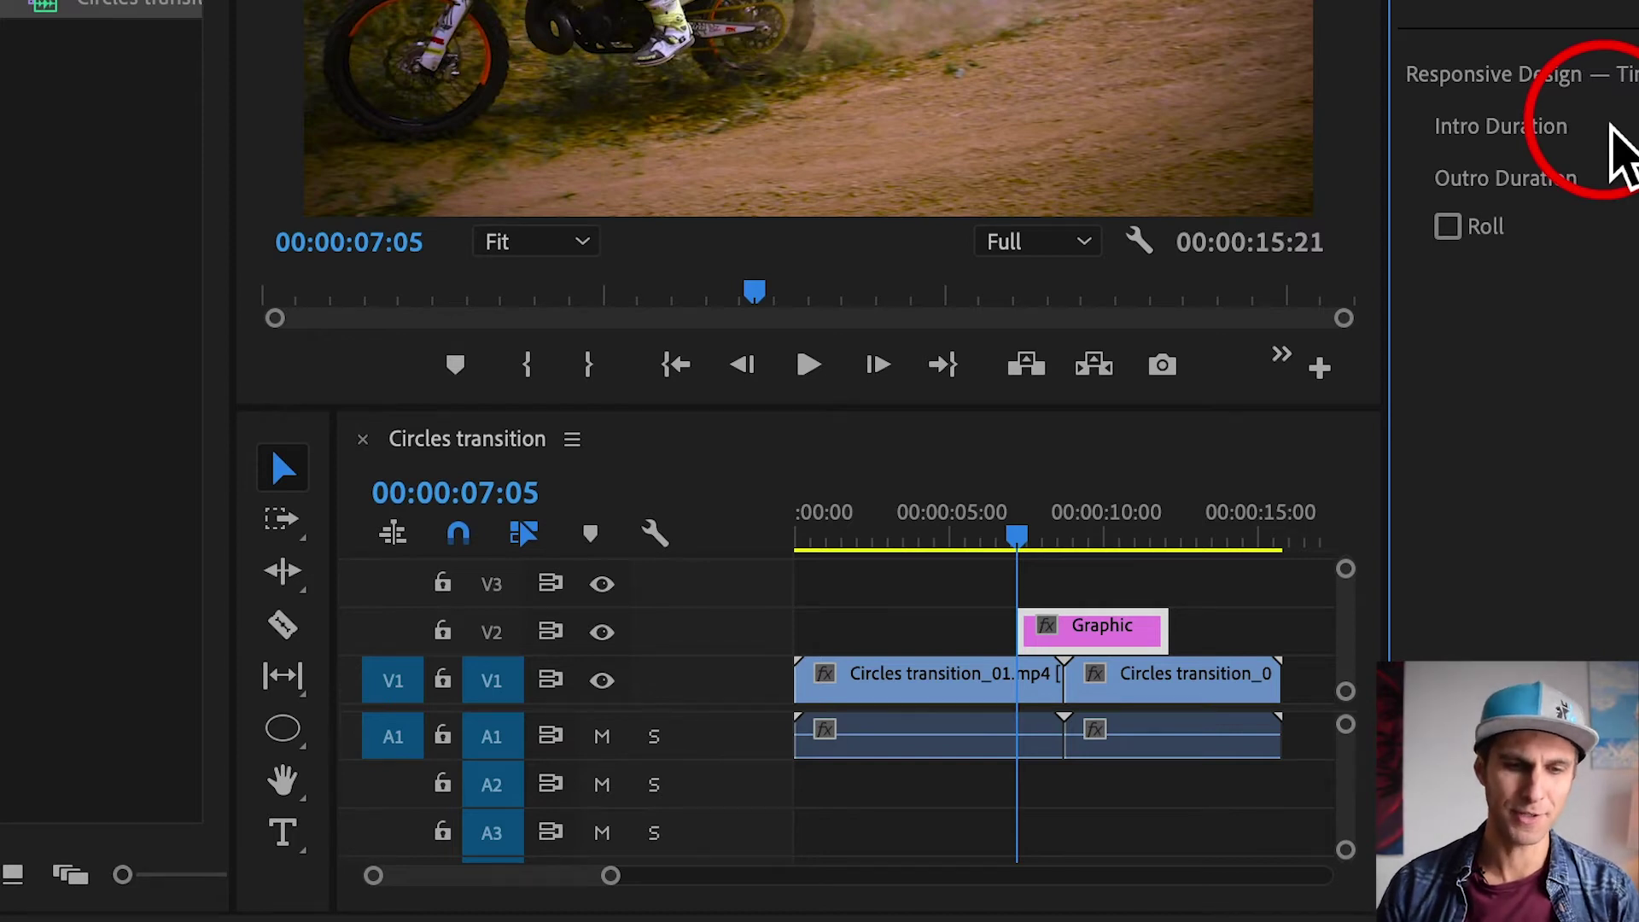
Draw a circle over the rider with the Ellipse Tool, creating the pink Shape 04 layer
click(307, 751)
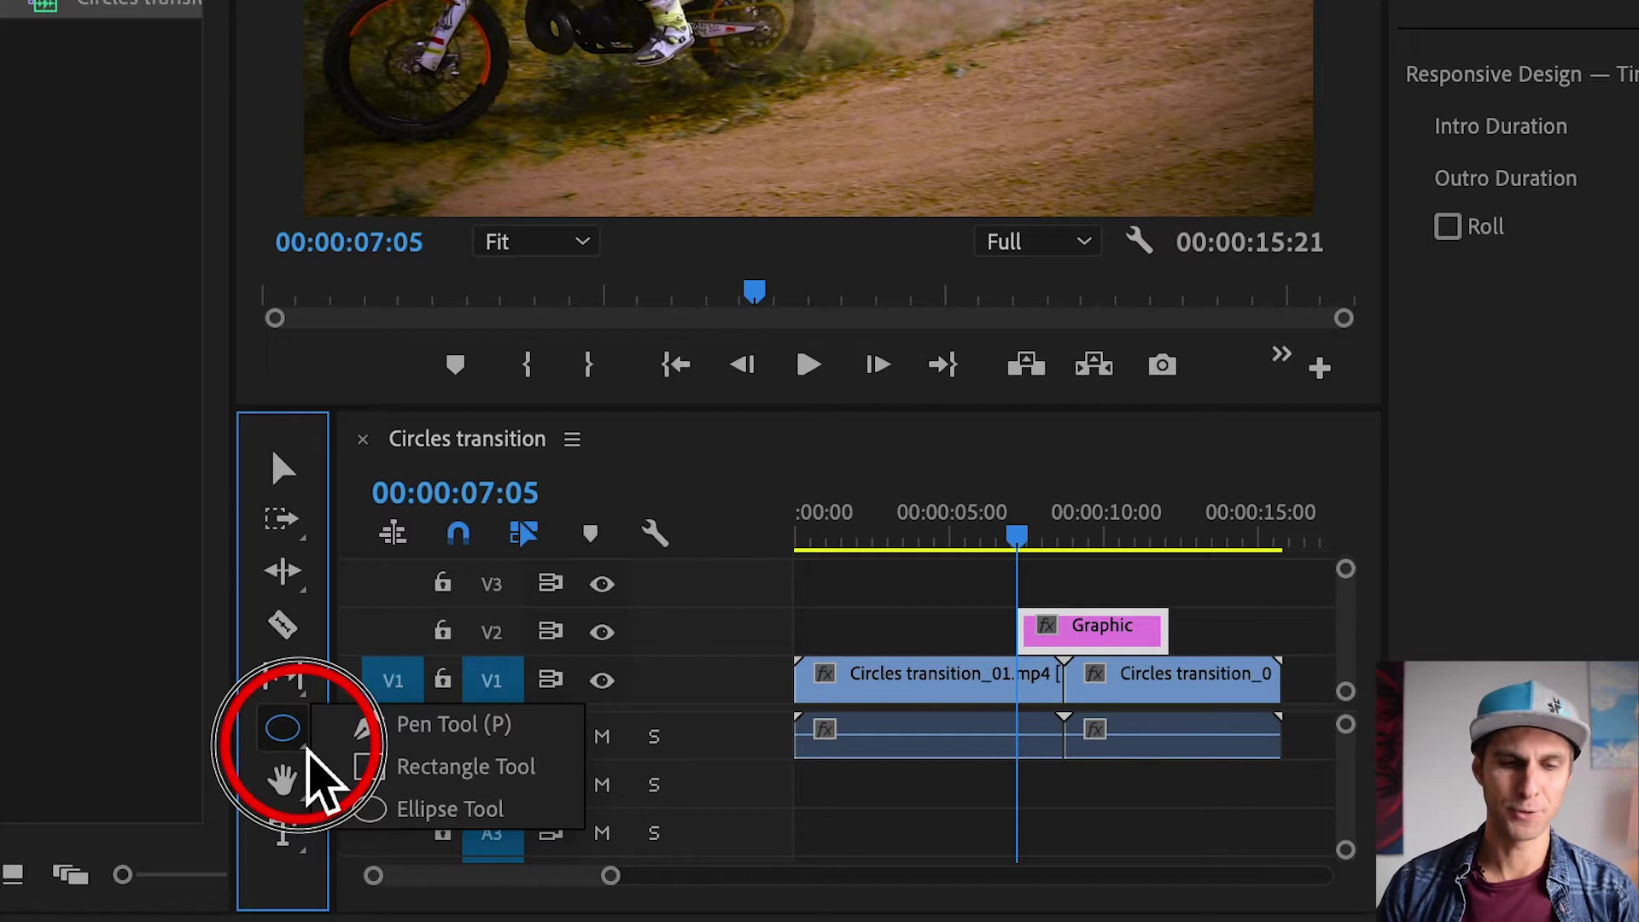
click(401, 807)
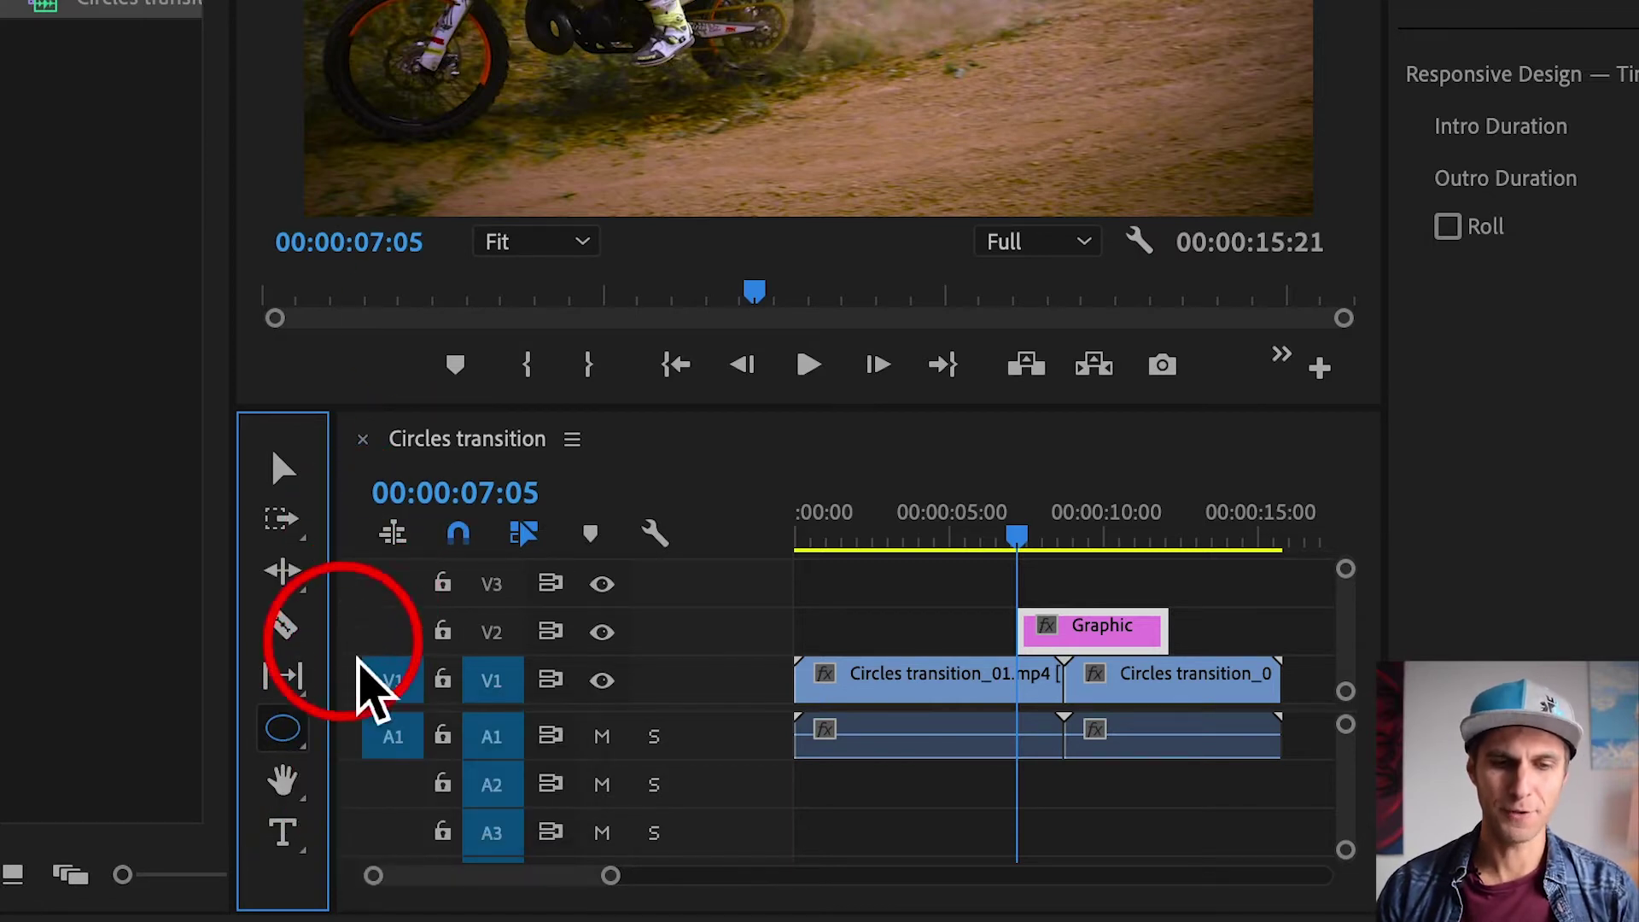
click(305, 739)
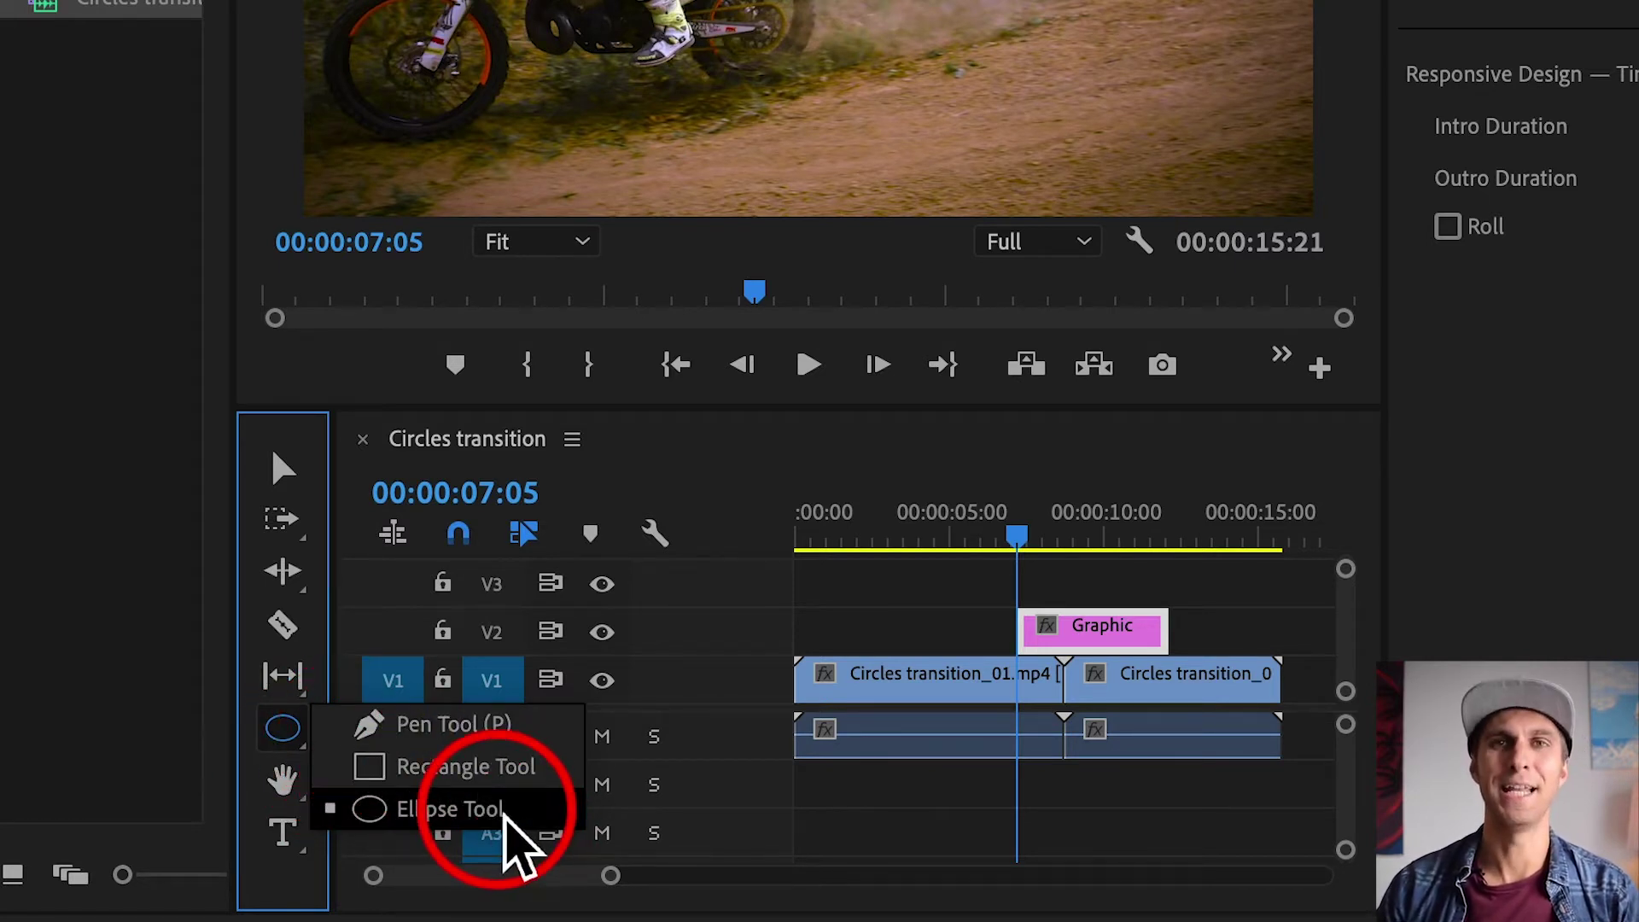
click(505, 815)
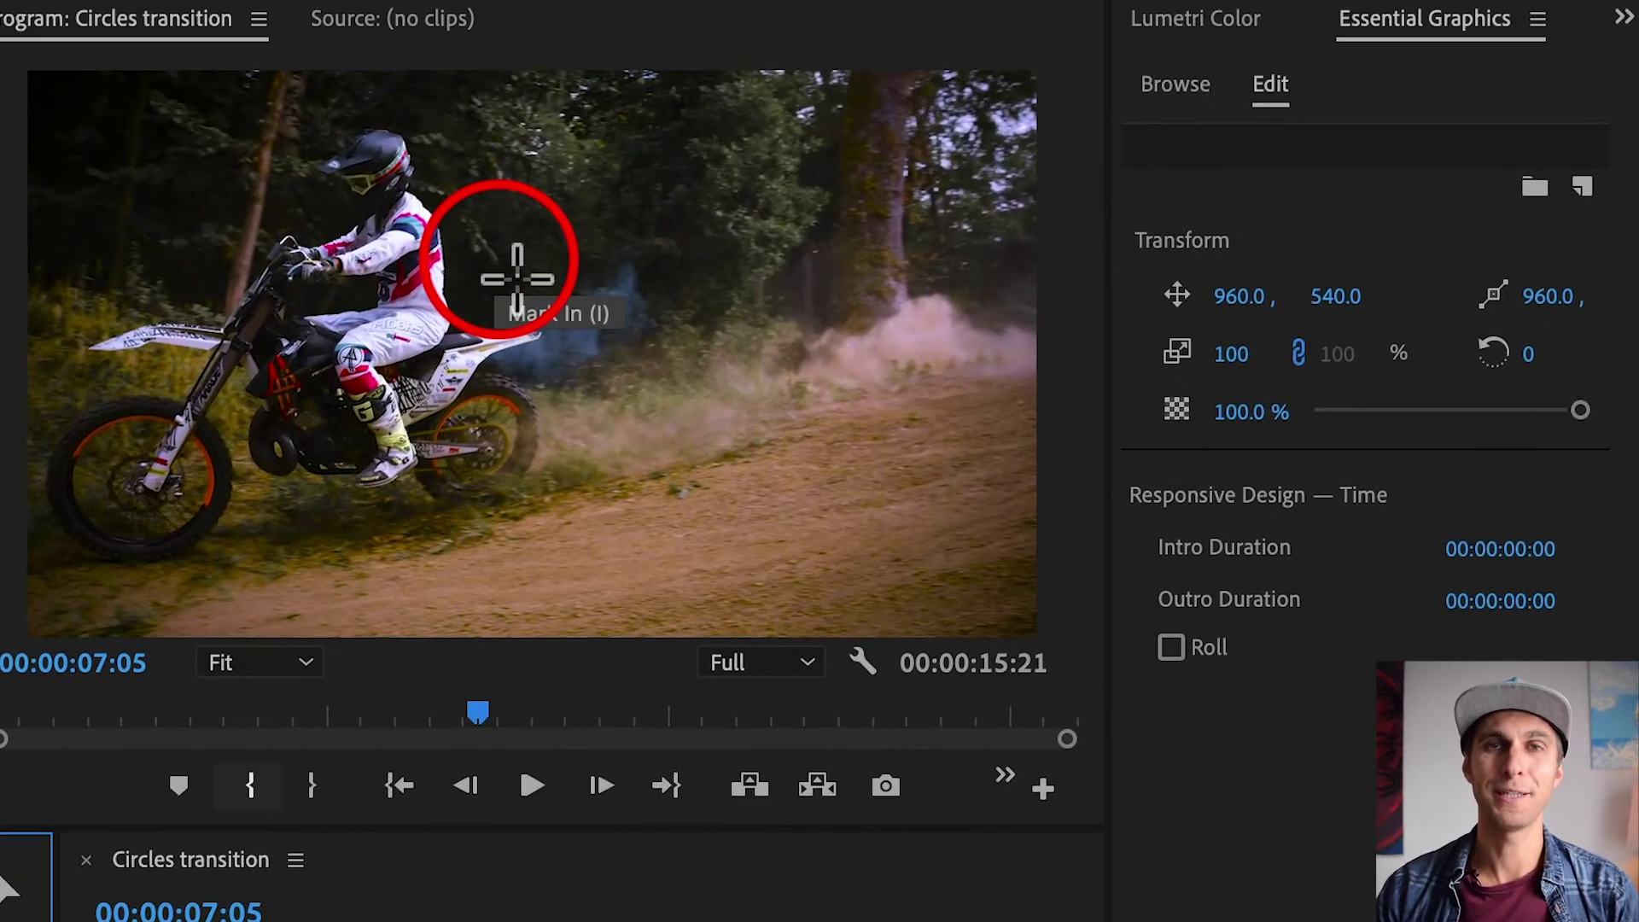
drag(397, 229, 646, 491)
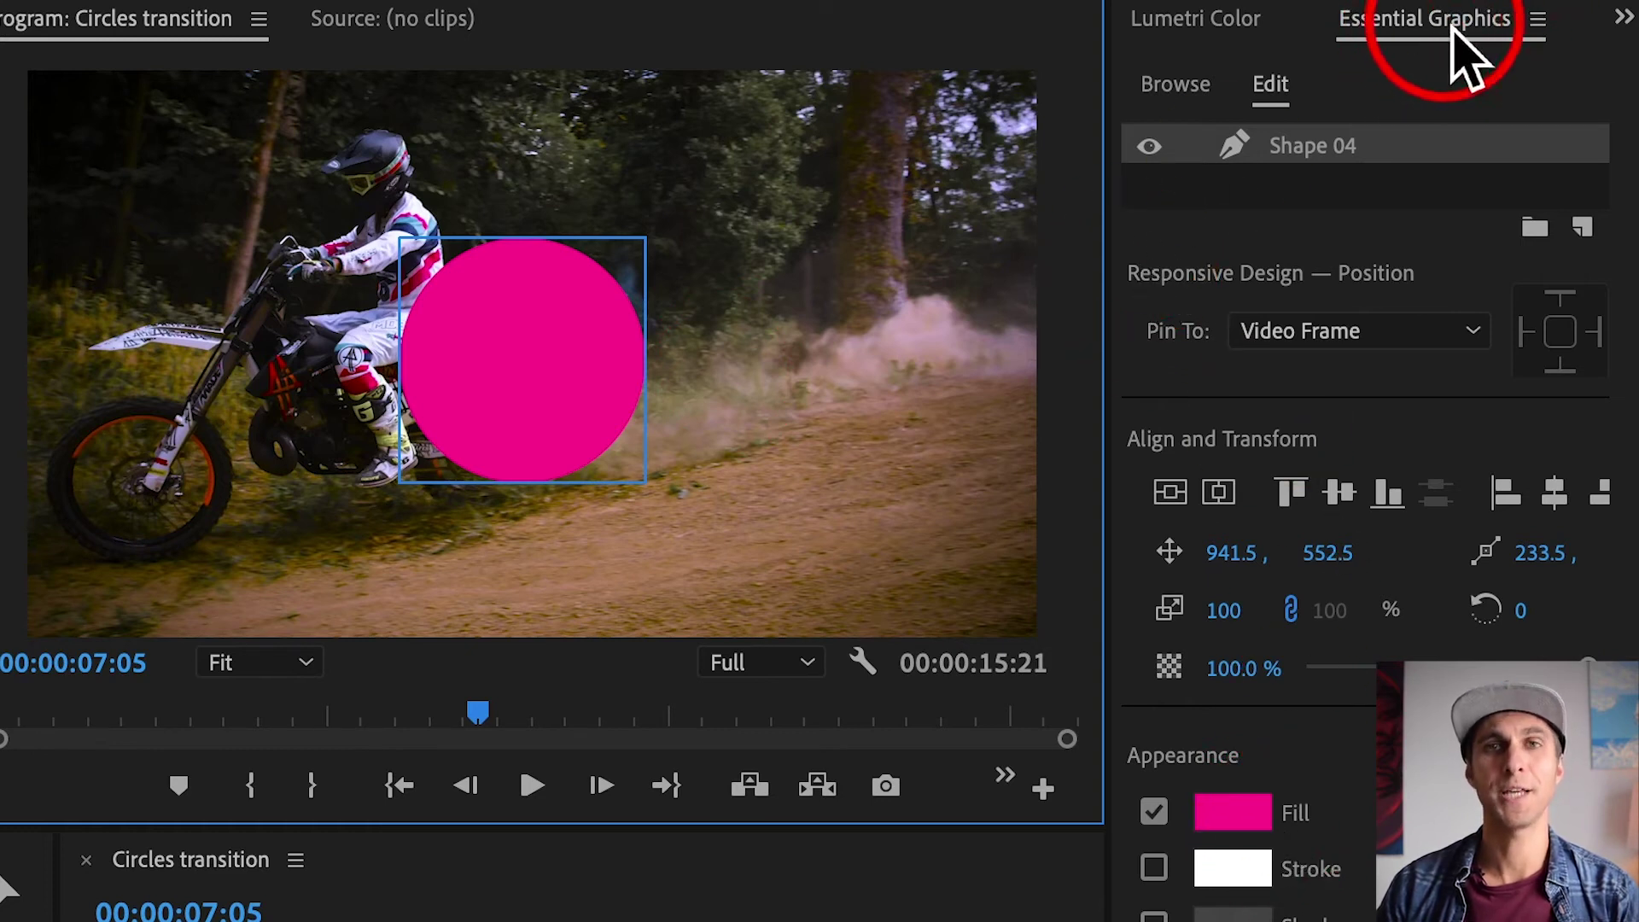
Rename the Shape 04 layer to 'Pink Circle'
double_click(1303, 149)
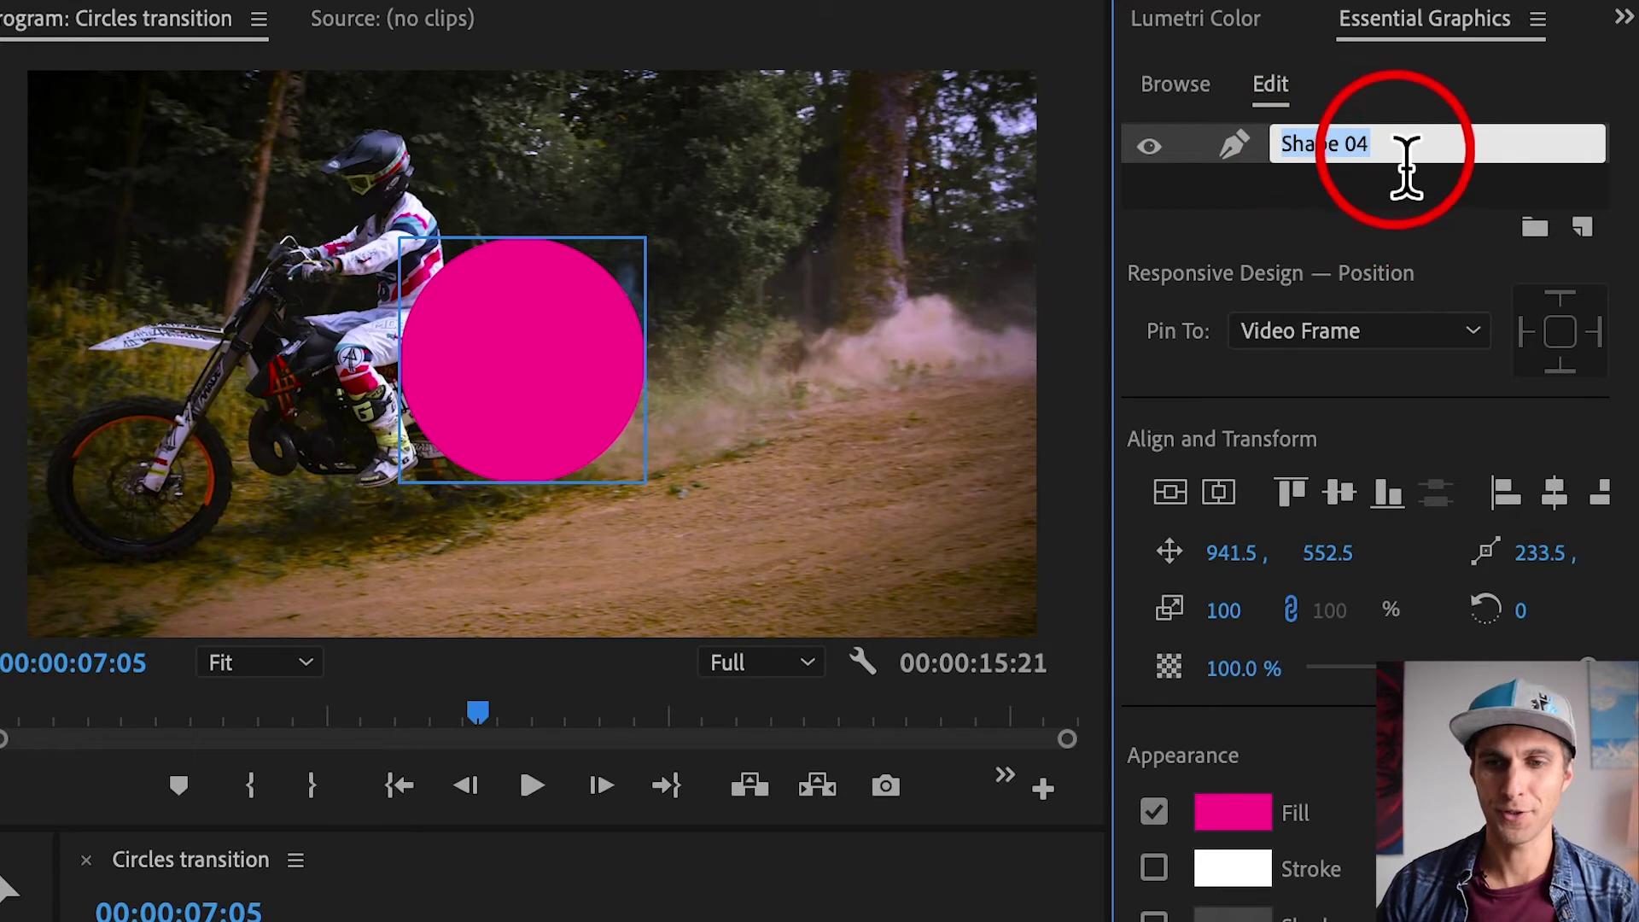
text(Pink Circle)
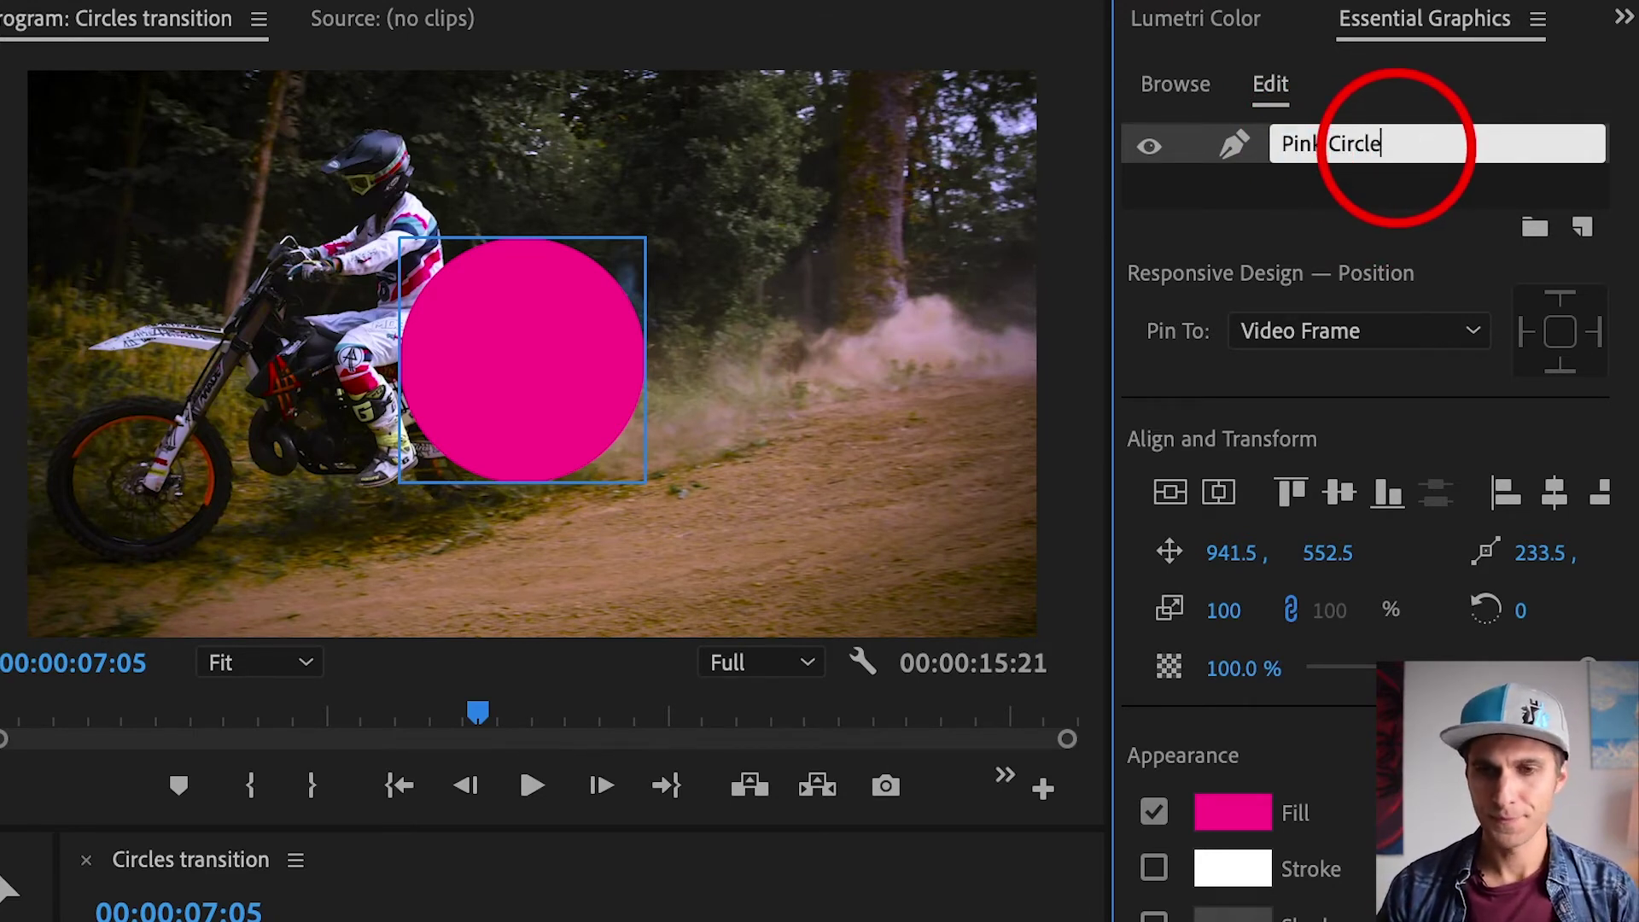
key(Return)
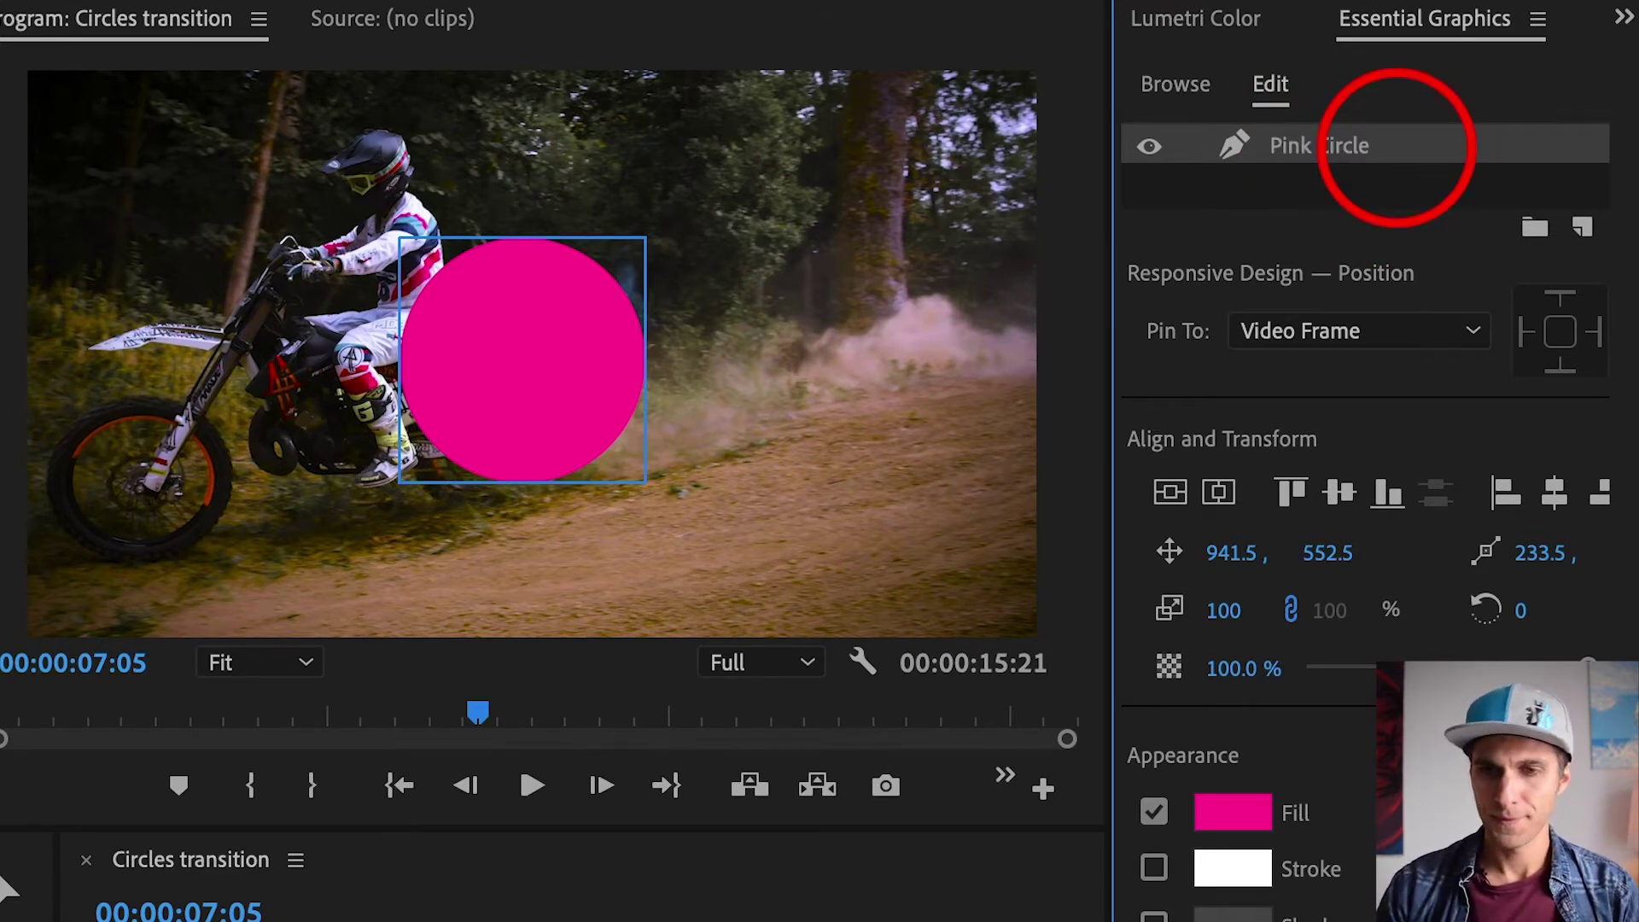
Try a blue fill eyedropped from the footage, then undo it so the circle stays pink
click(1248, 845)
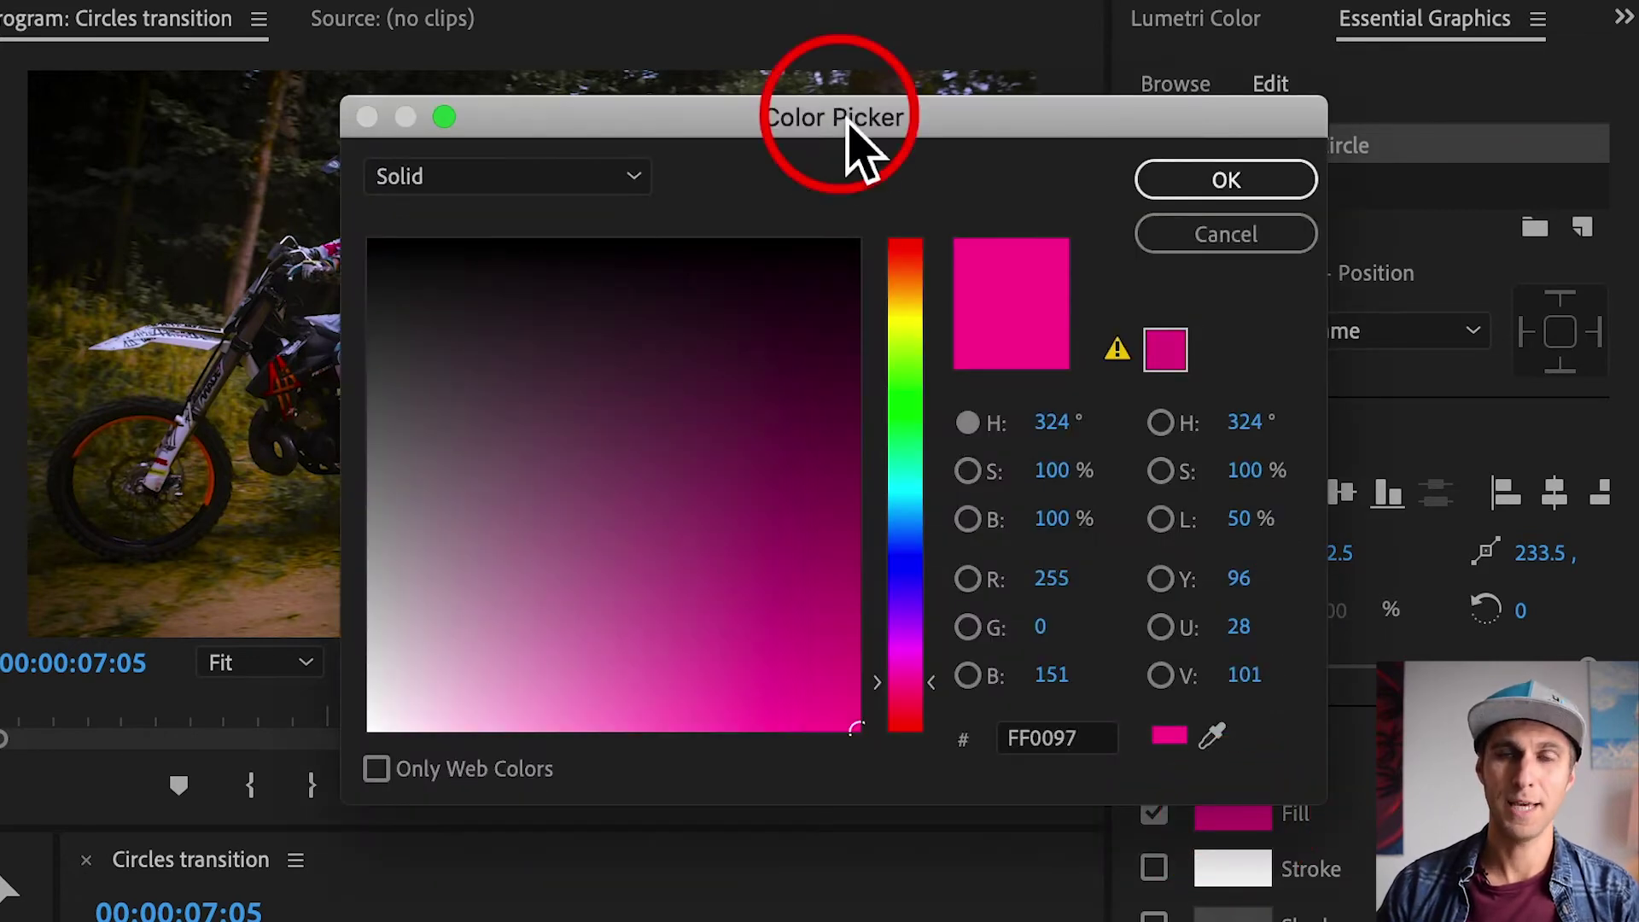
drag(847, 119, 1165, 230)
click(1194, 835)
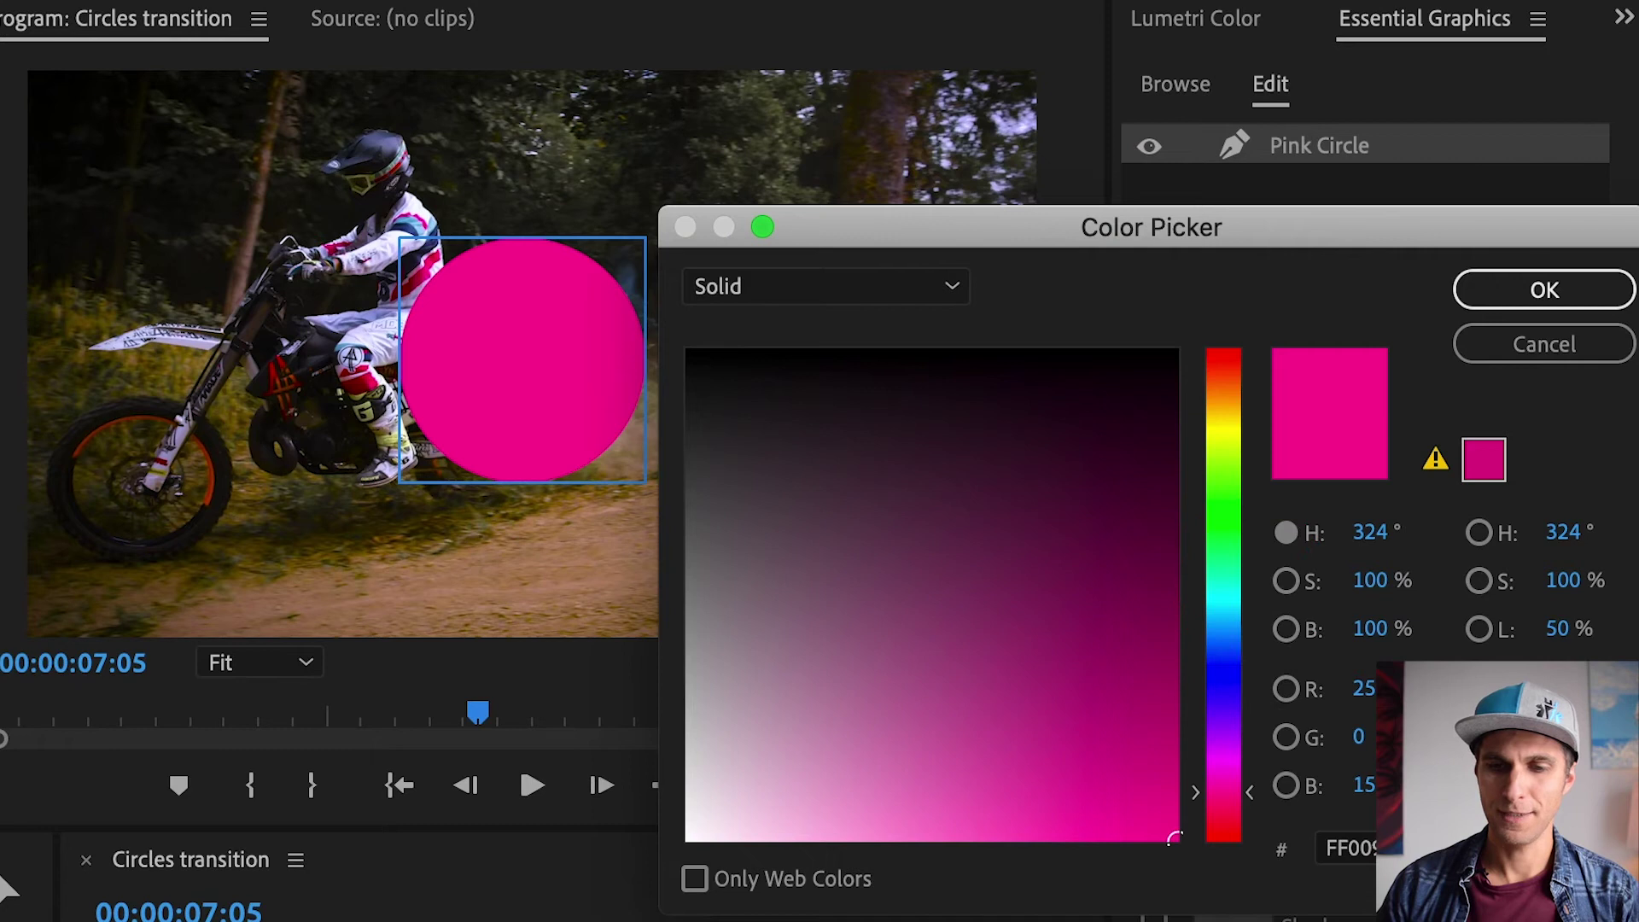
drag(1413, 847, 408, 198)
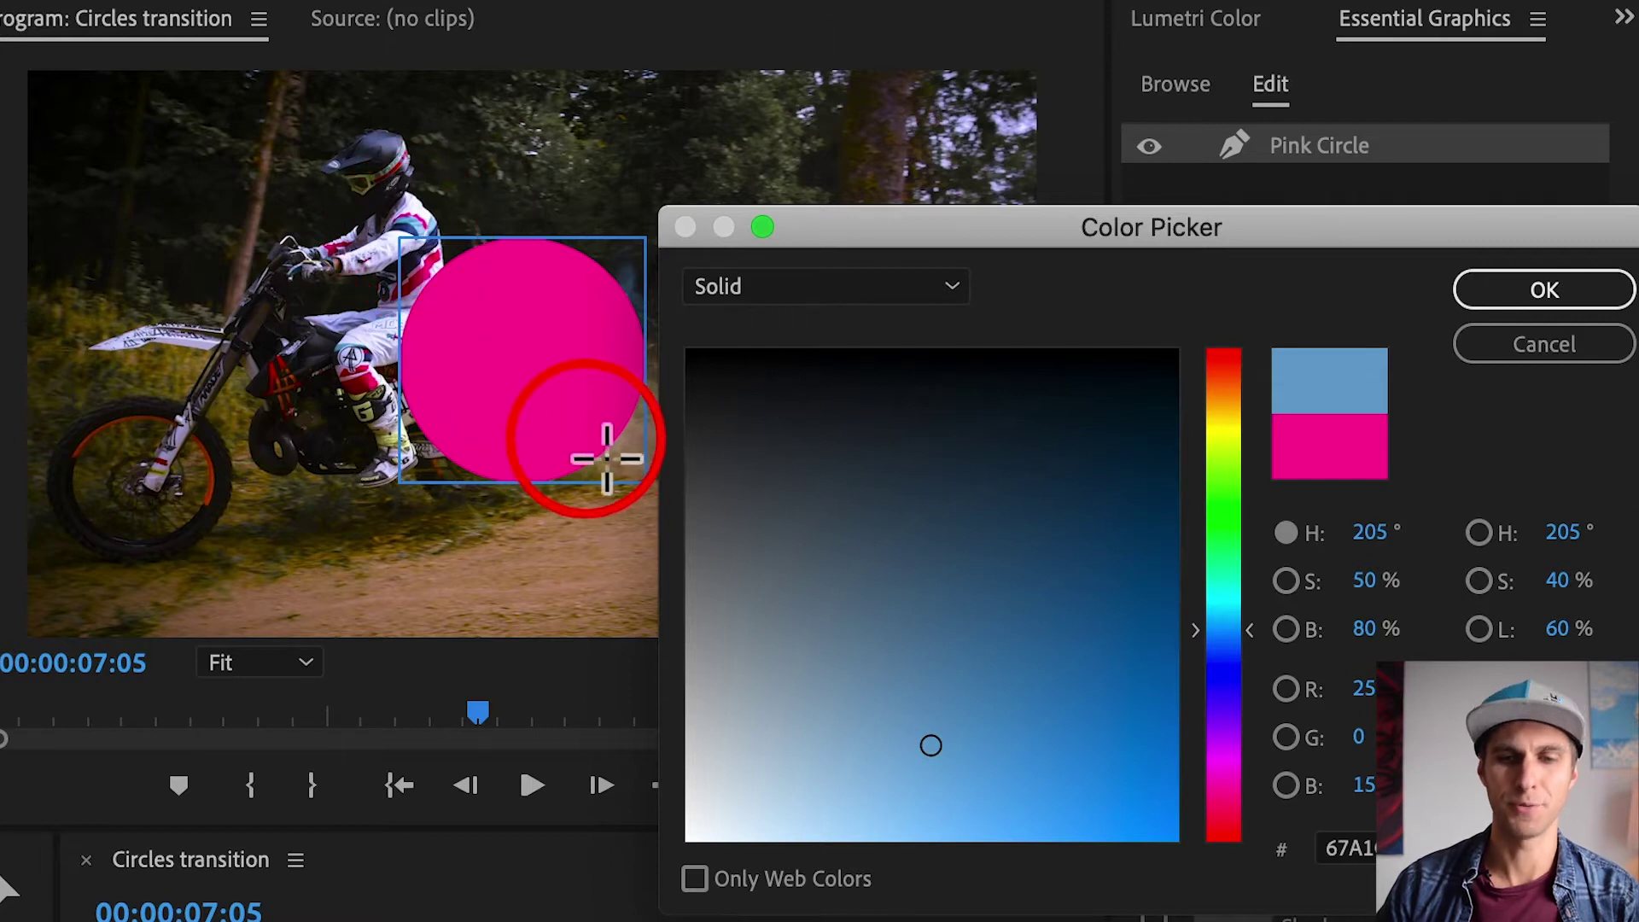
click(1532, 306)
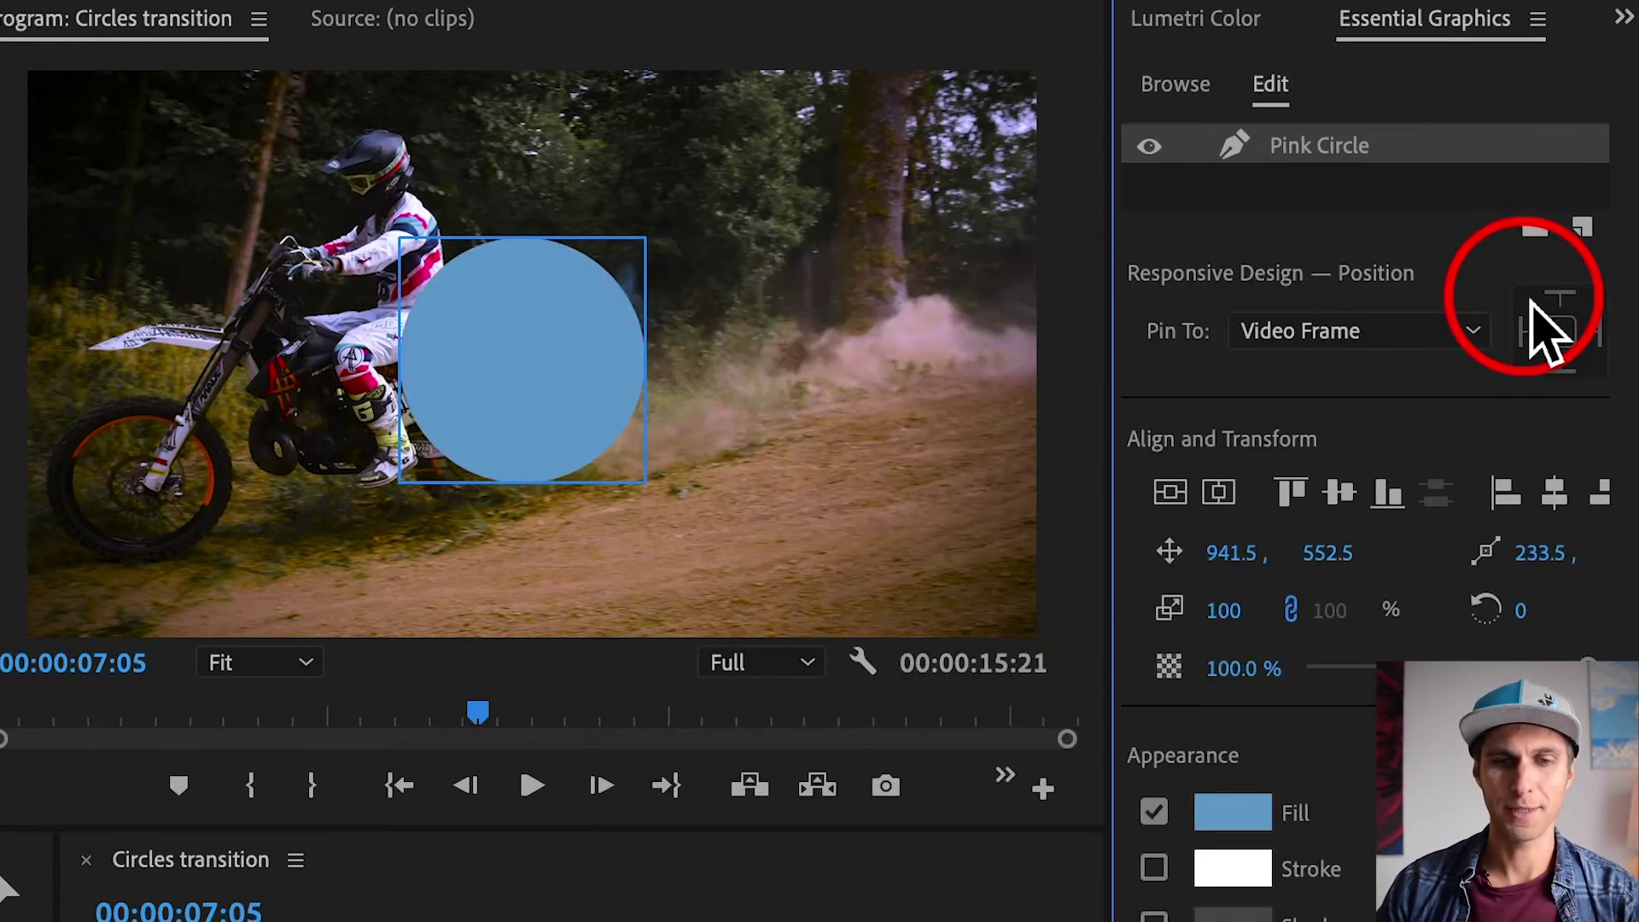
click(1302, 702)
key(super+z)
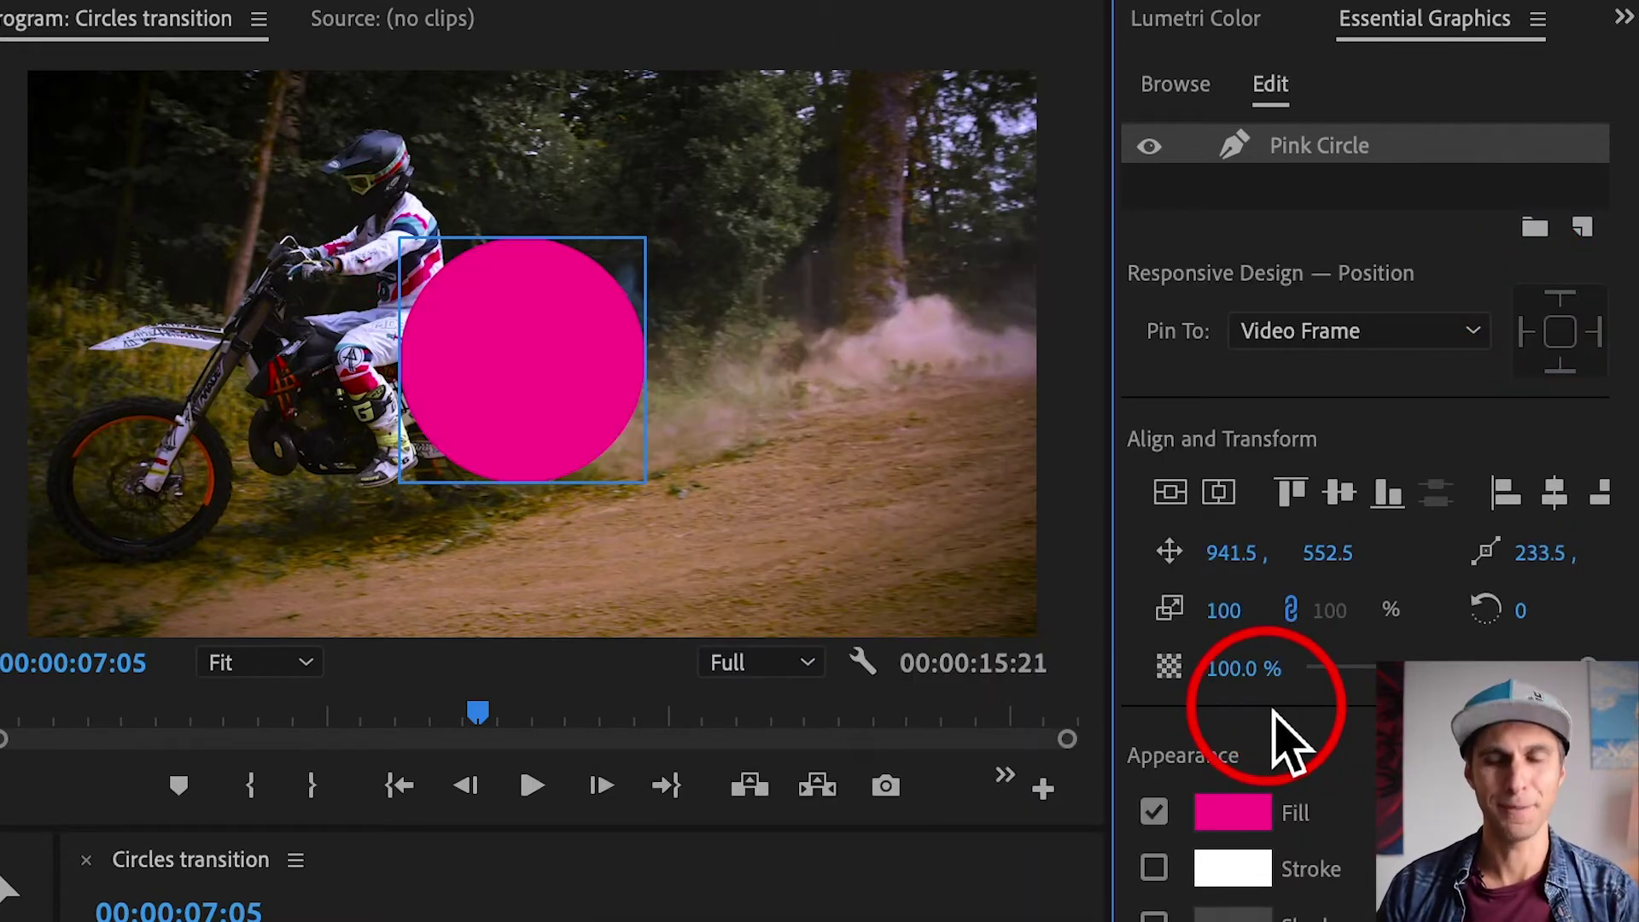
click(1294, 510)
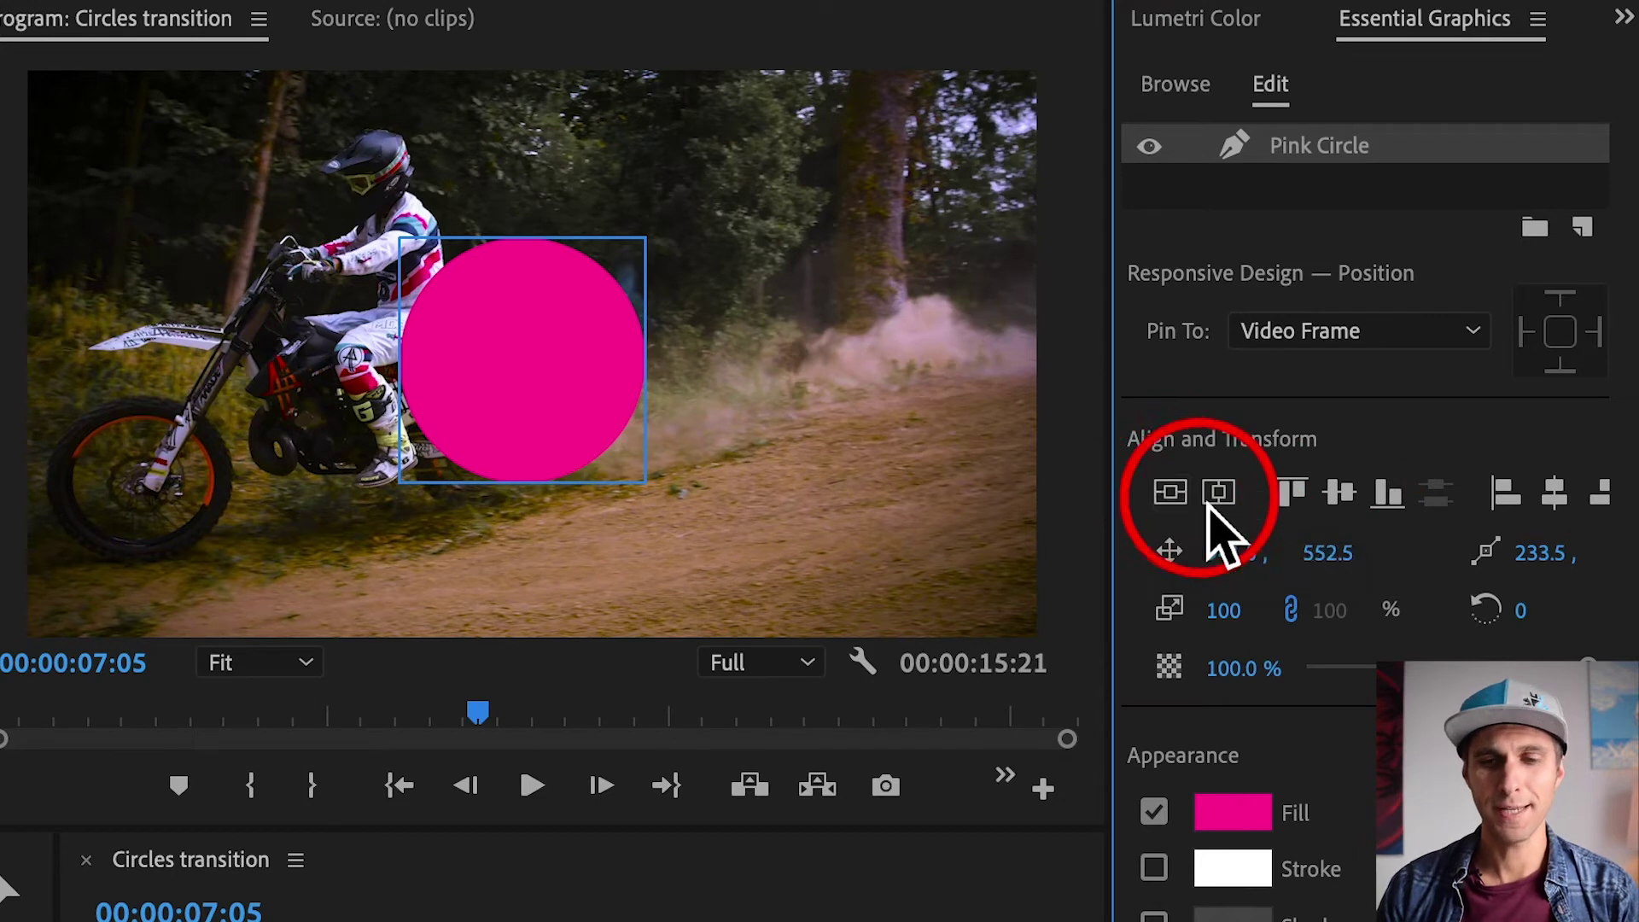
Align the Pink Circle to the vertical and horizontal centre, at position 960, 540
click(1182, 501)
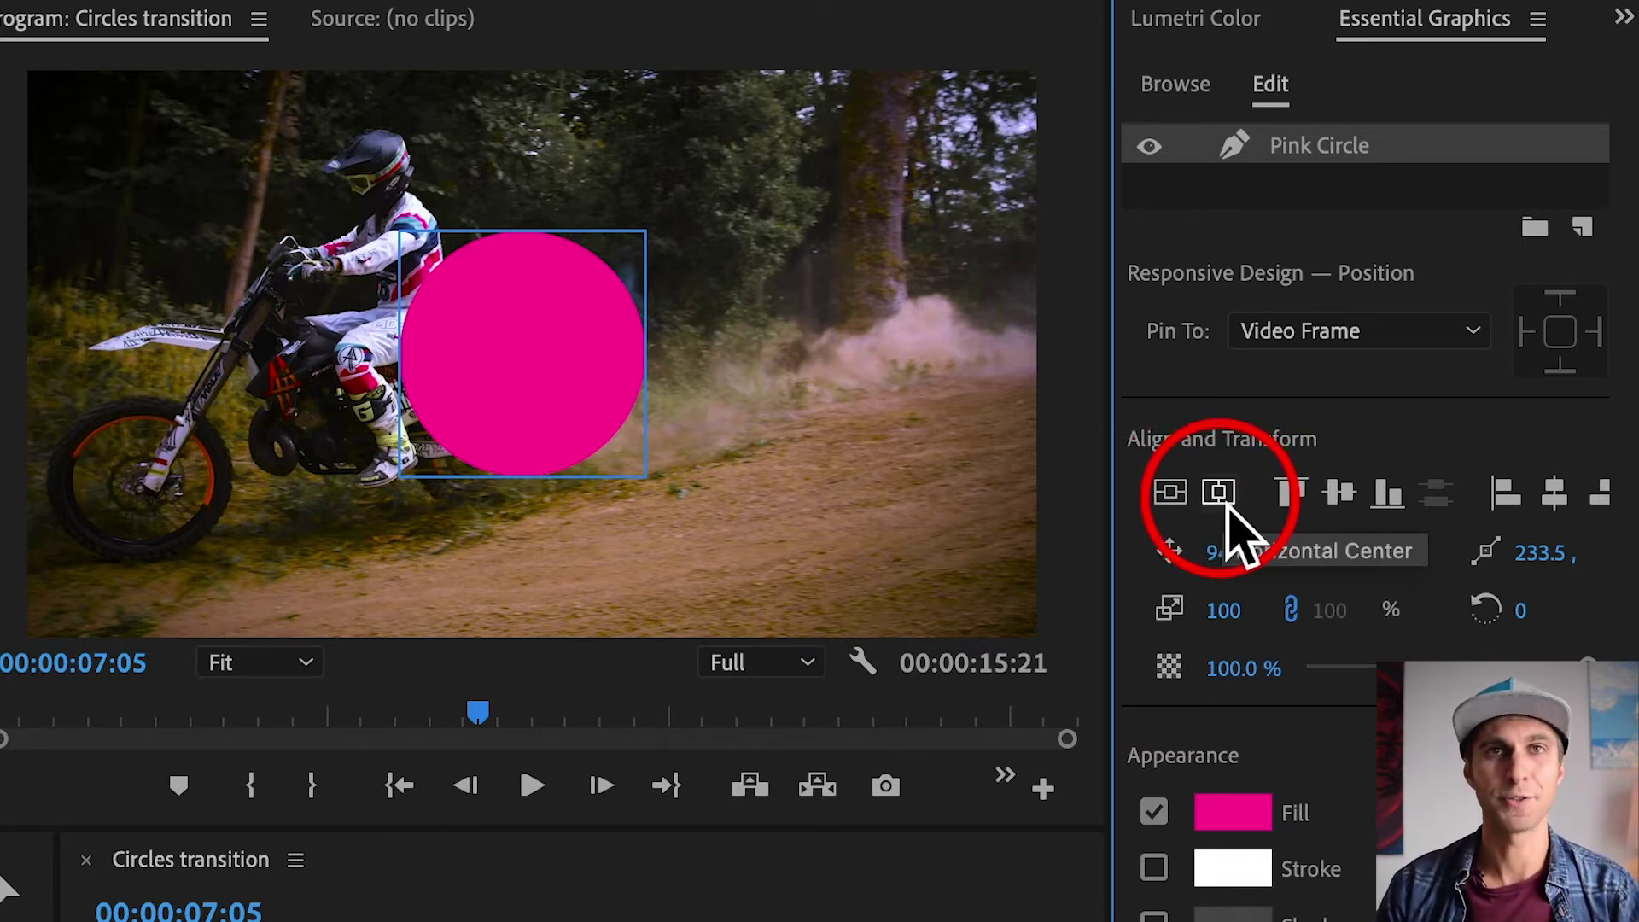
click(1221, 495)
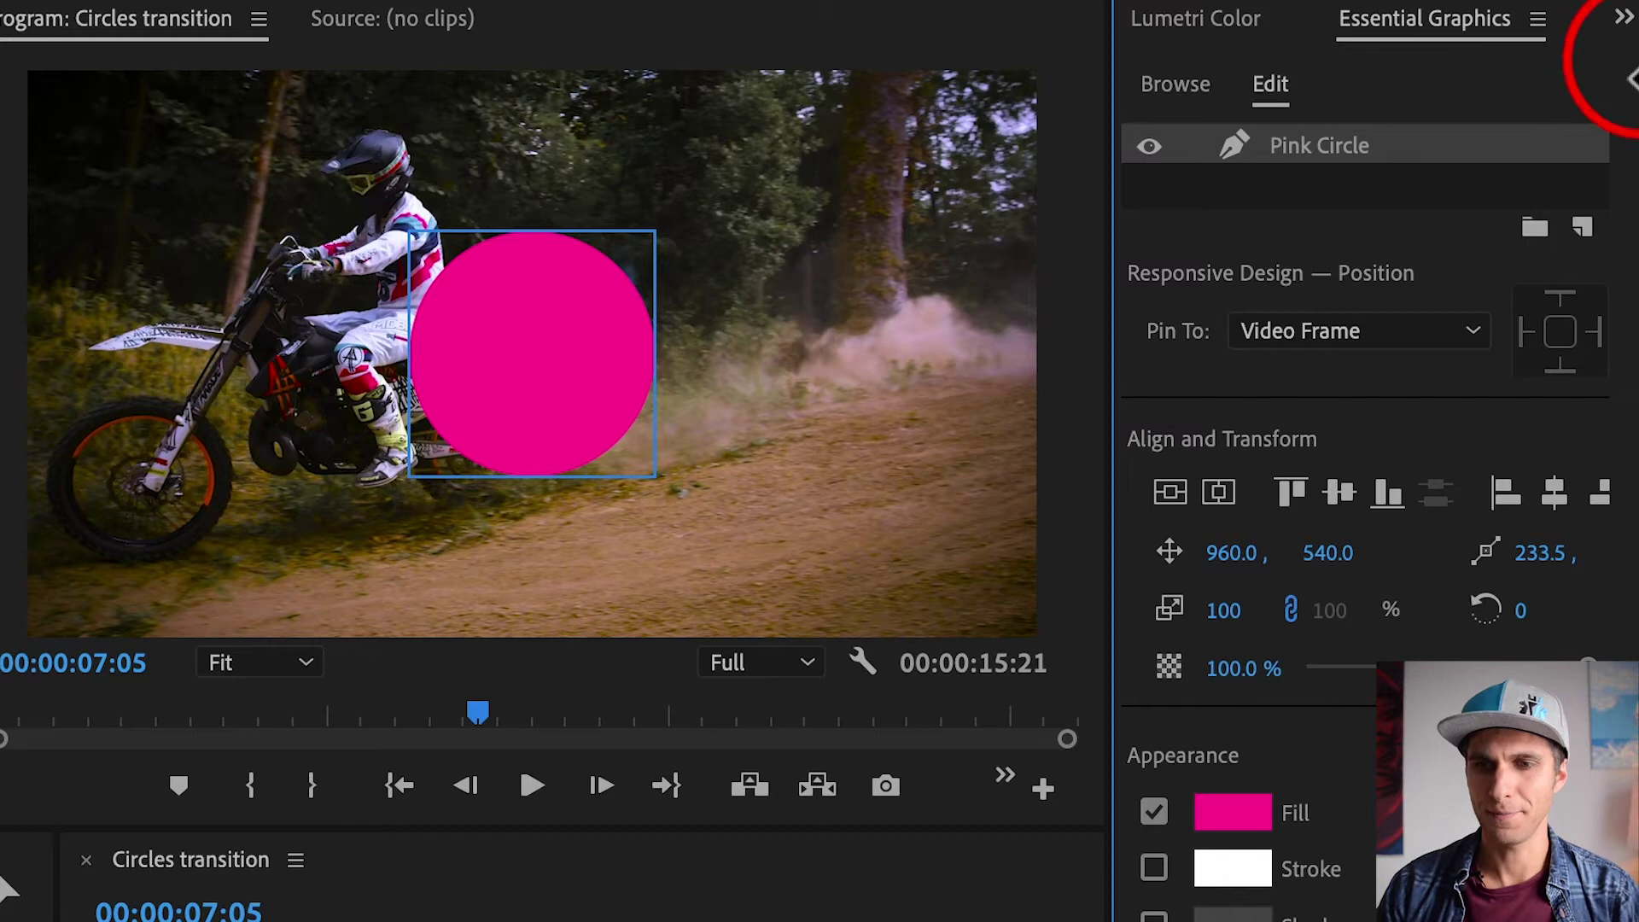
Widen Effect Controls, reselect the V2 Graphic clip, check the next edit point, and return to its start
drag(1609, 62, 1430, 62)
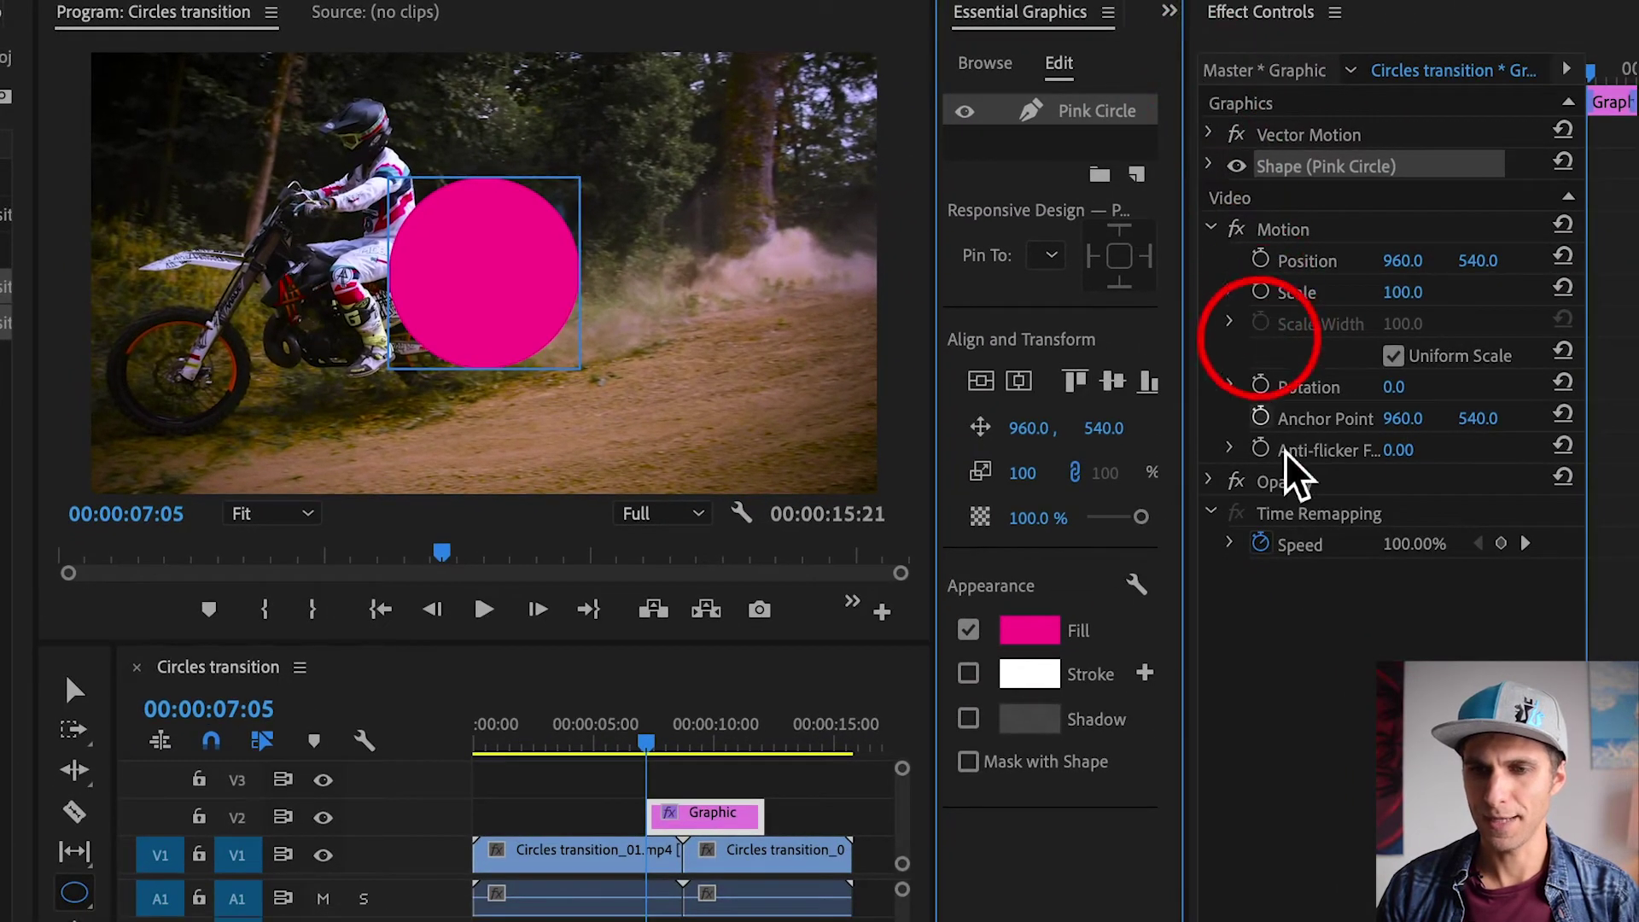
click(725, 770)
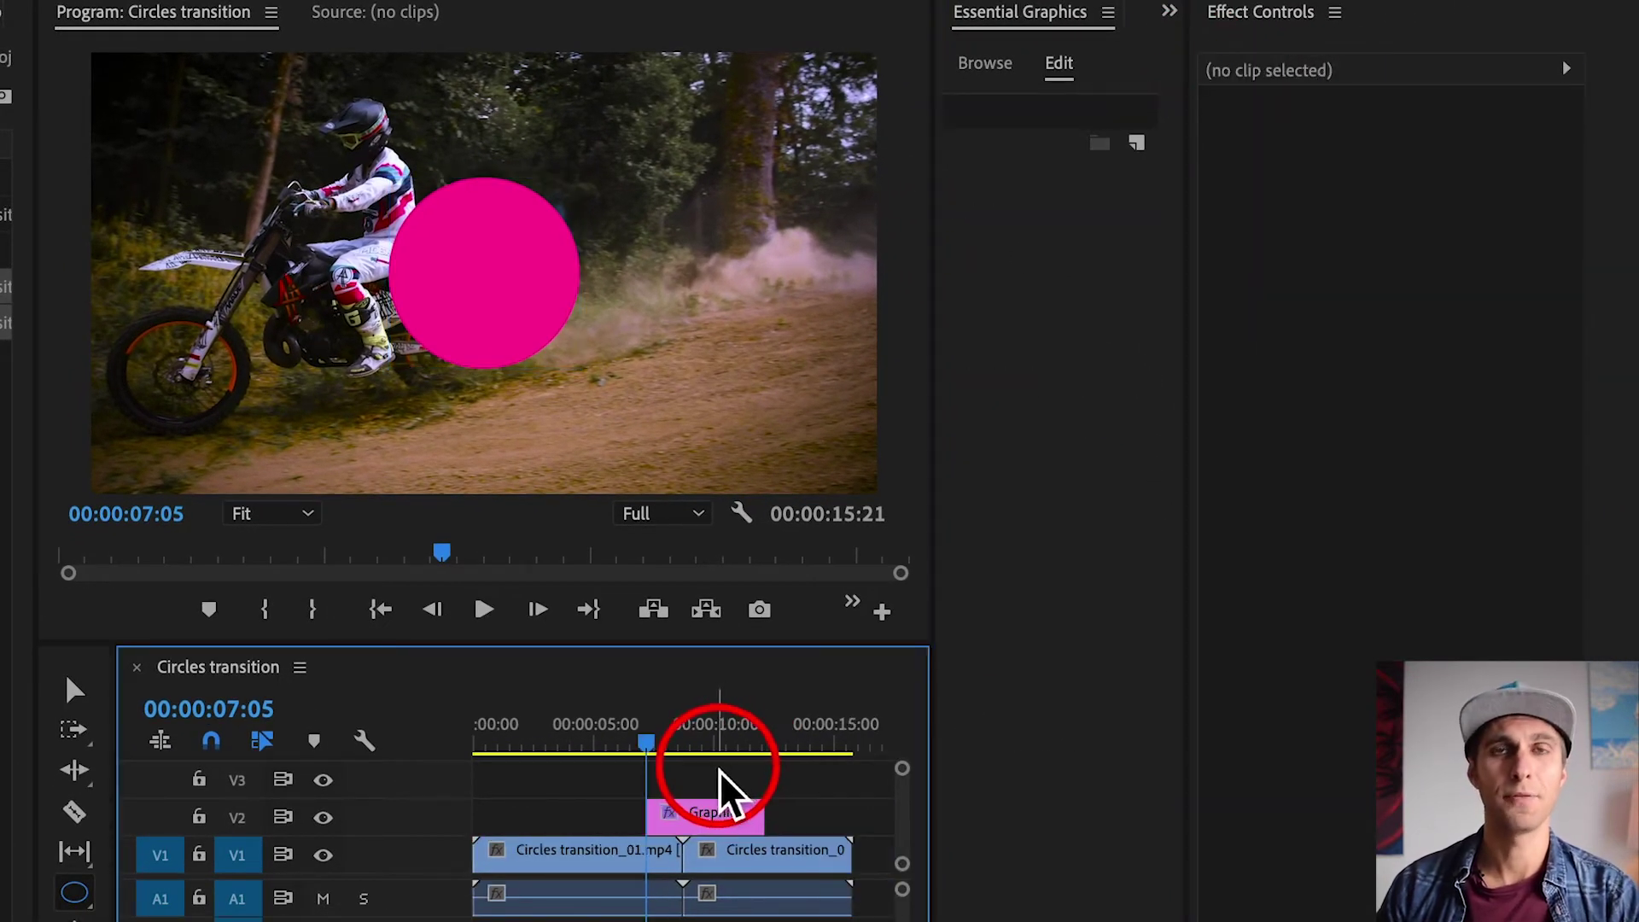
click(707, 816)
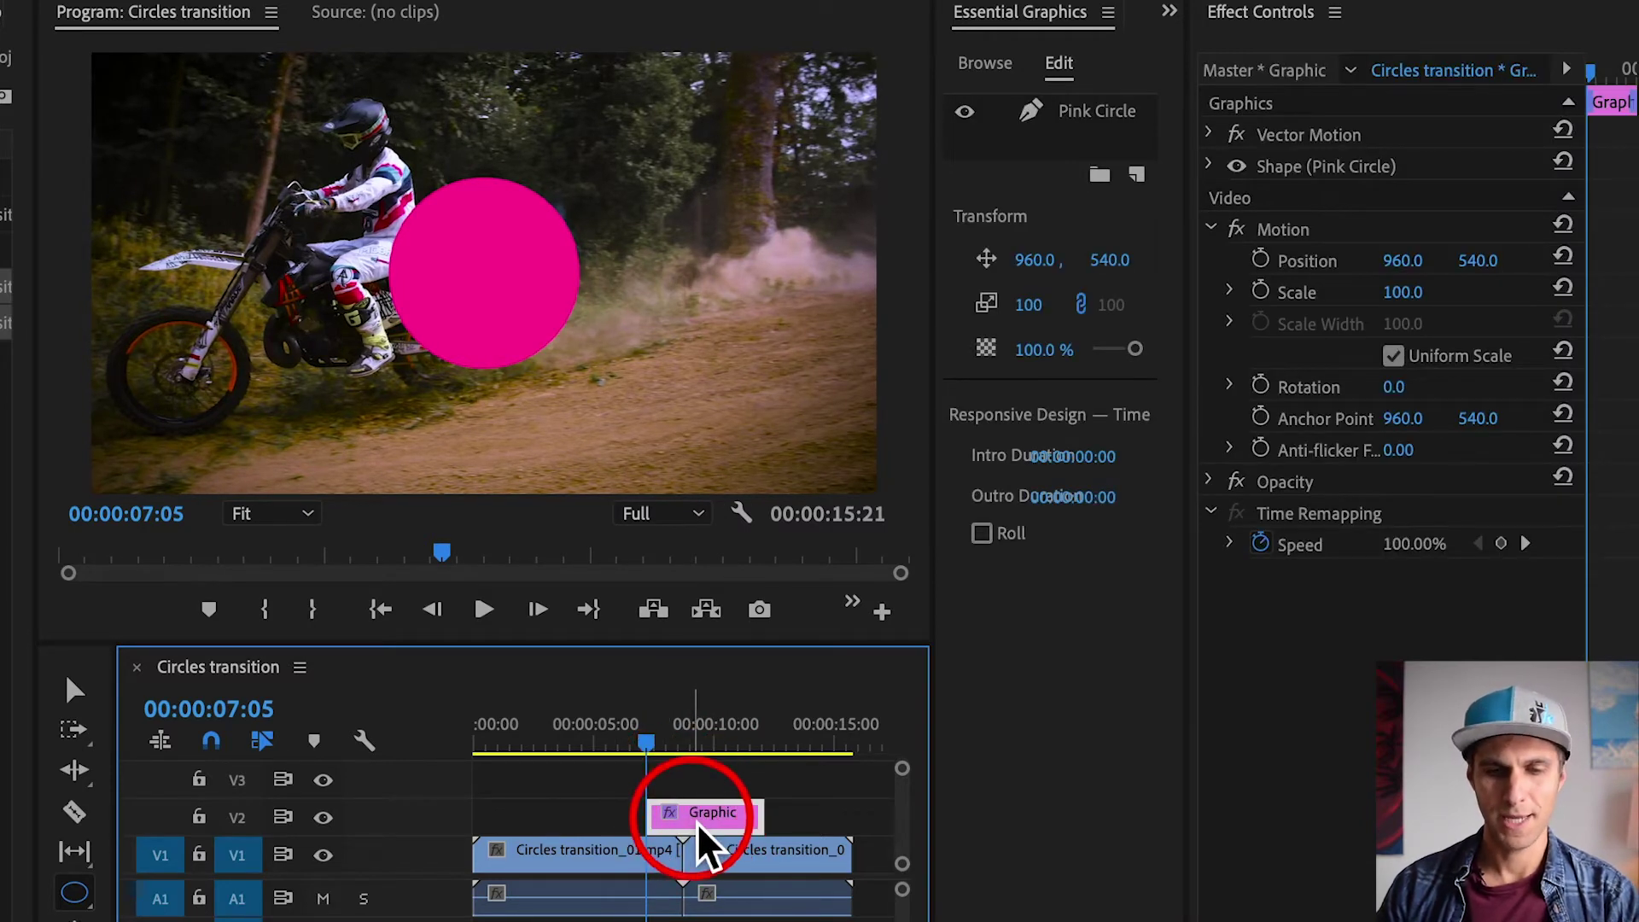
key(Down)
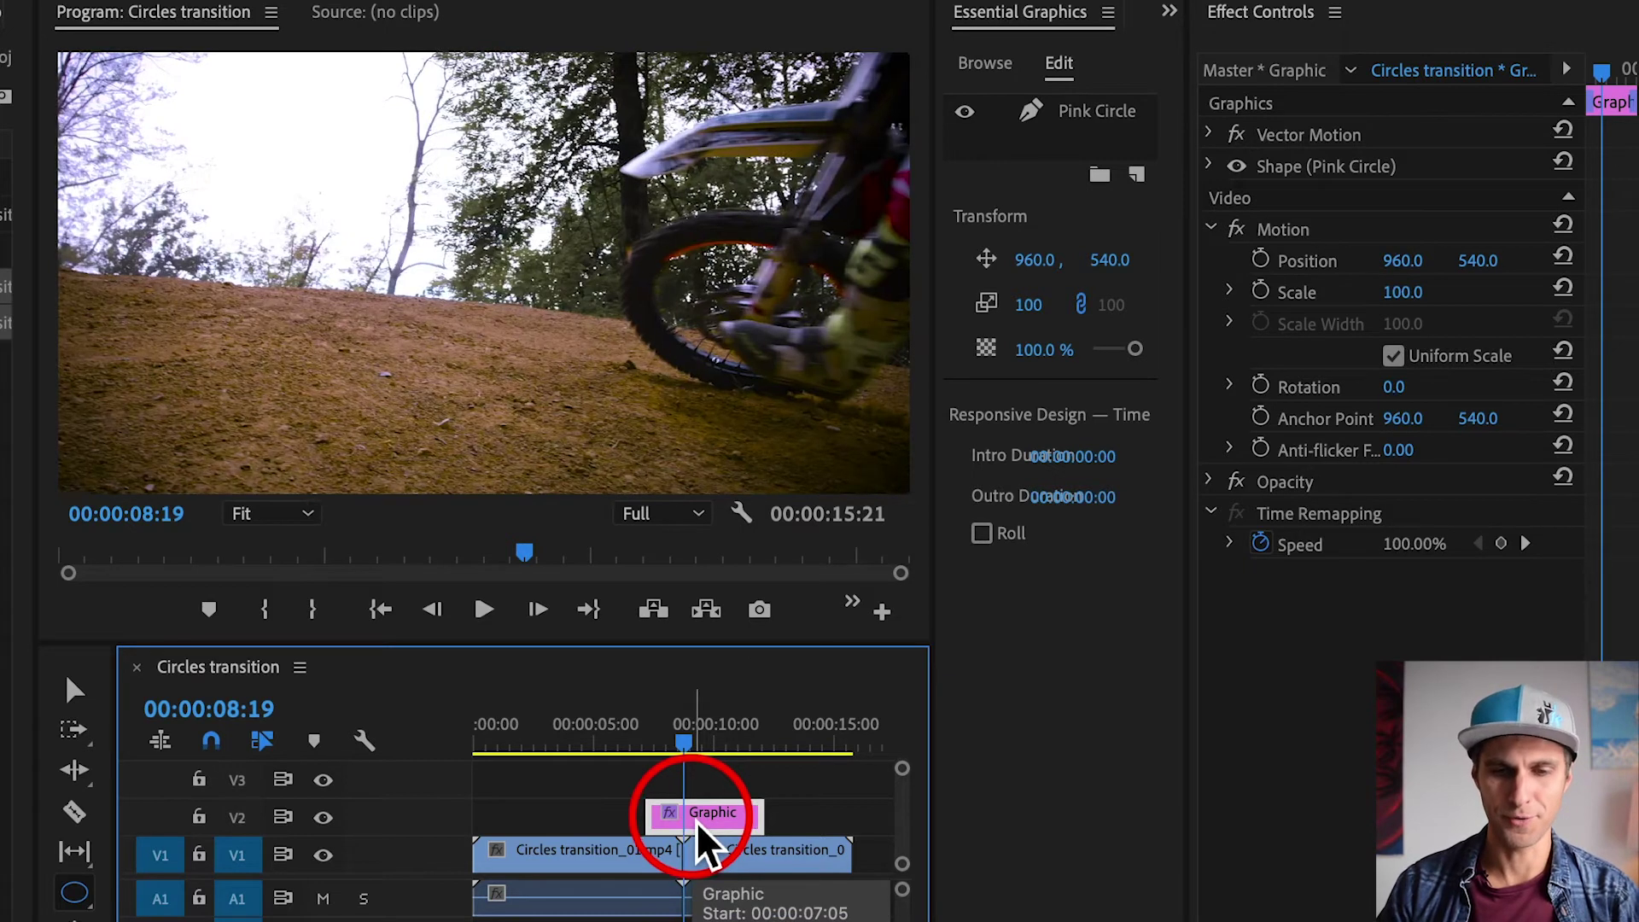
key(d)
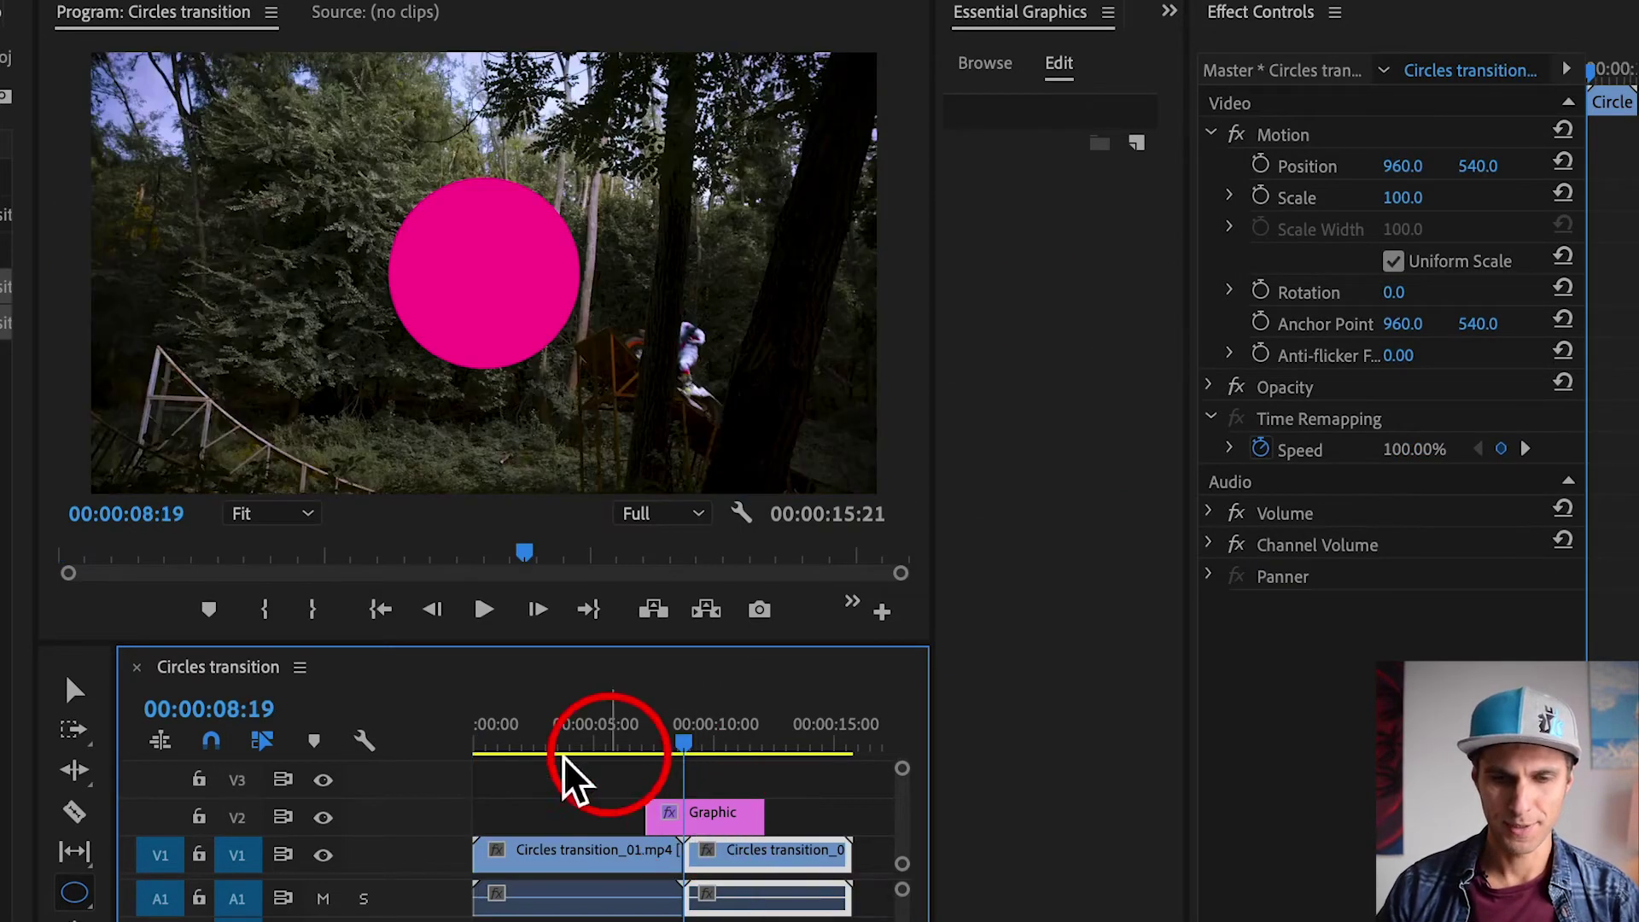
click(241, 827)
key(Up)
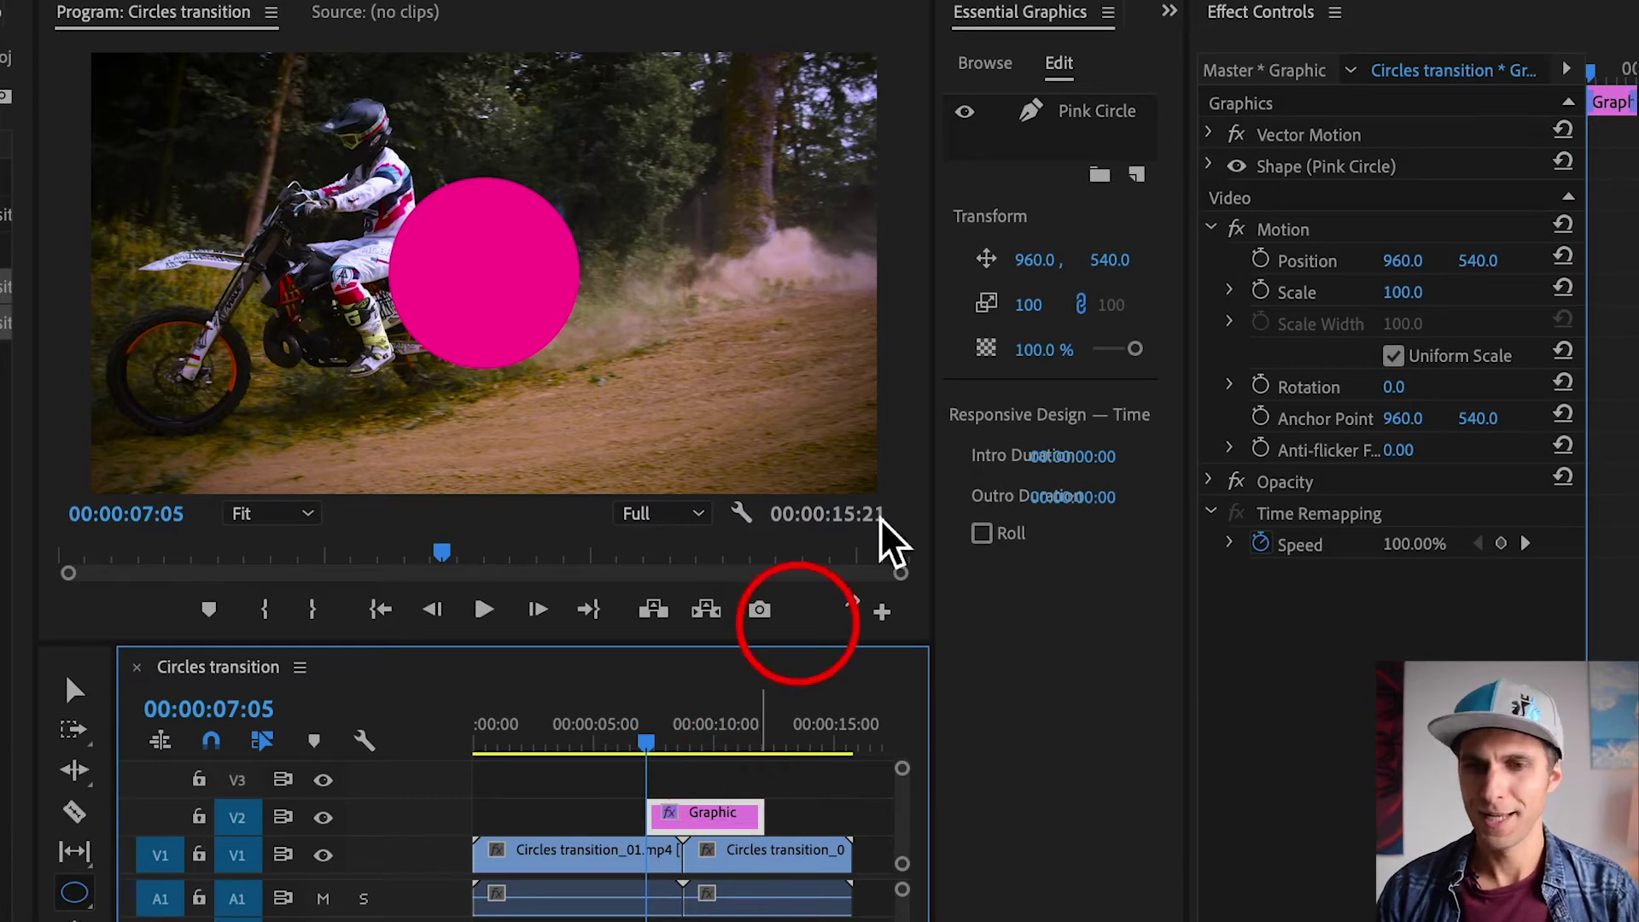
Expand the Pink Circle shape in Effect Controls and set a Scale keyframe of 0 at 00:00:07:05
click(1309, 39)
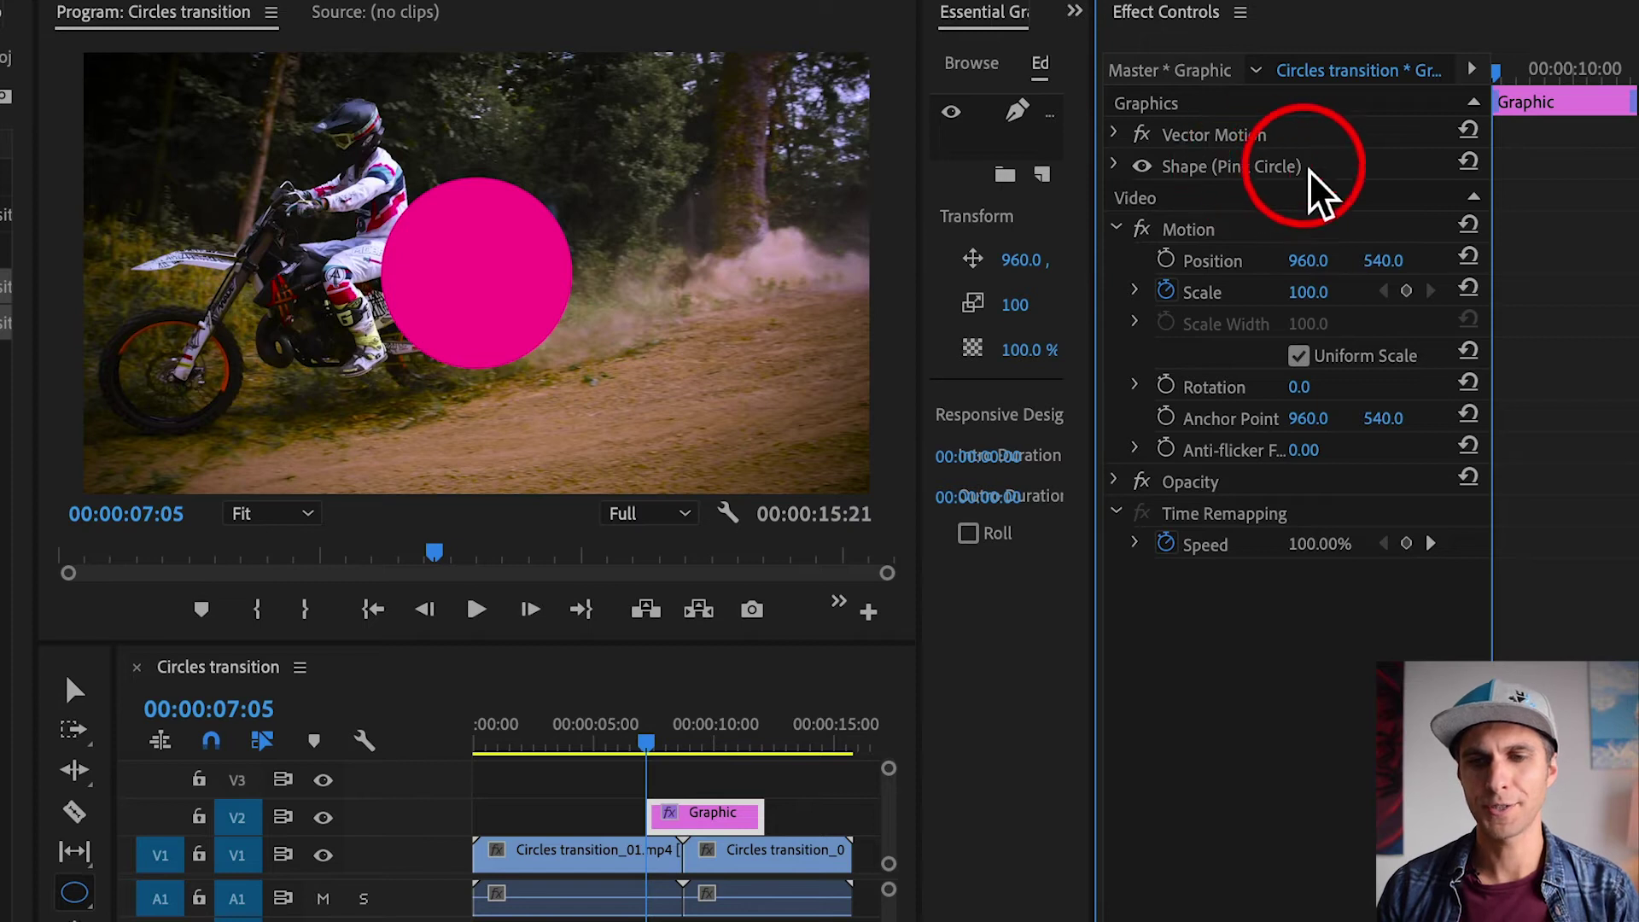
click(1247, 172)
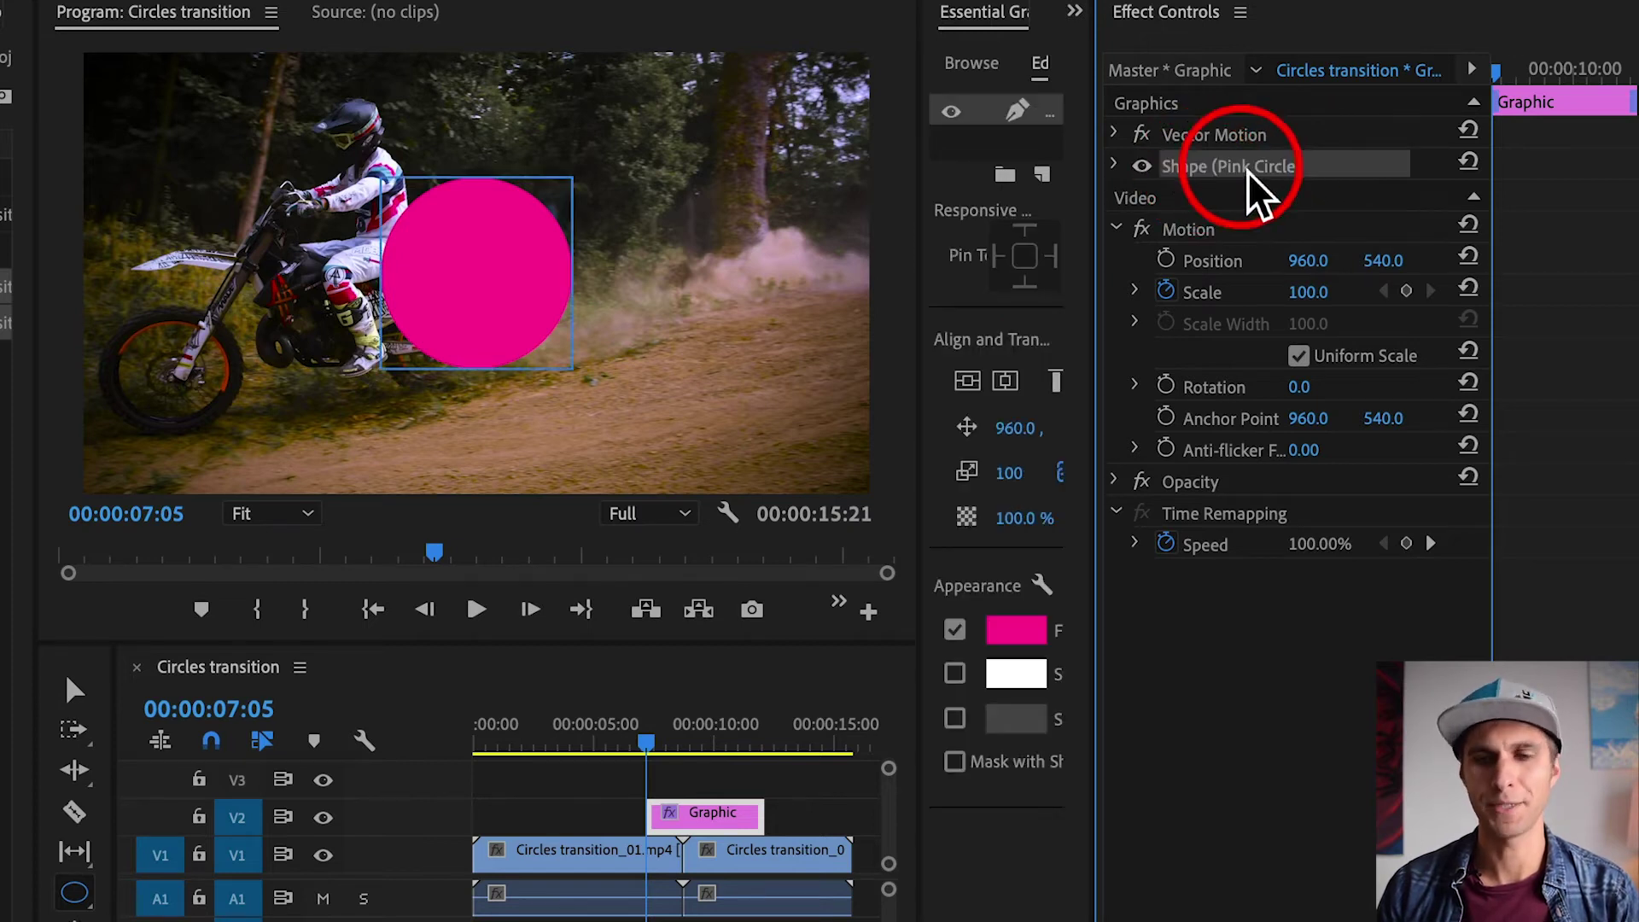
click(1117, 168)
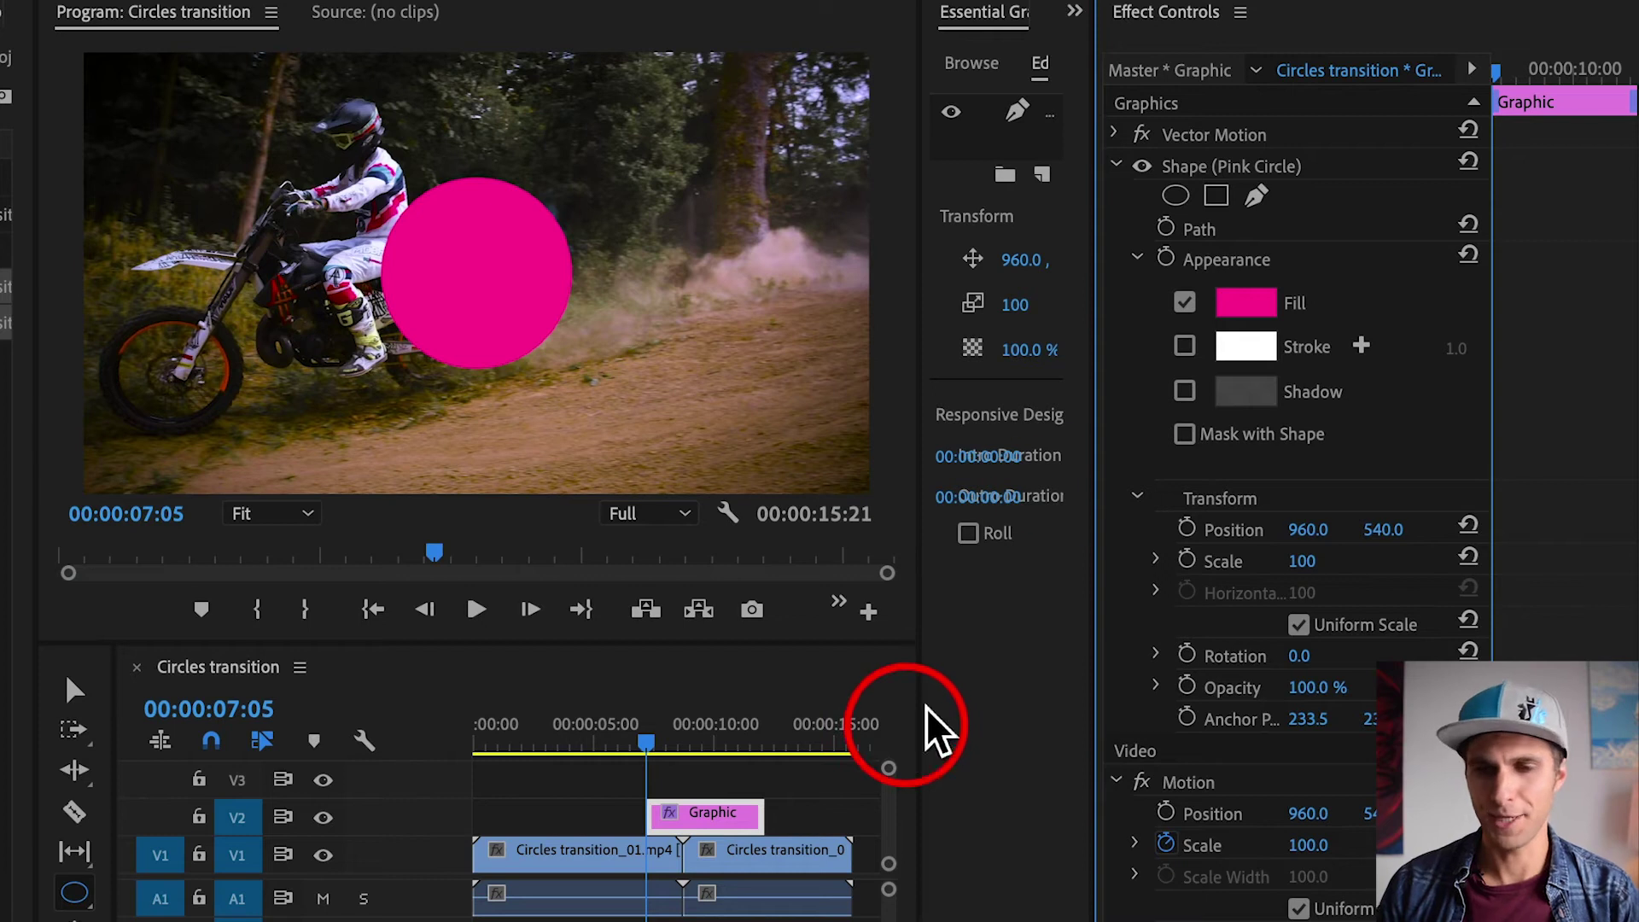
click(1194, 567)
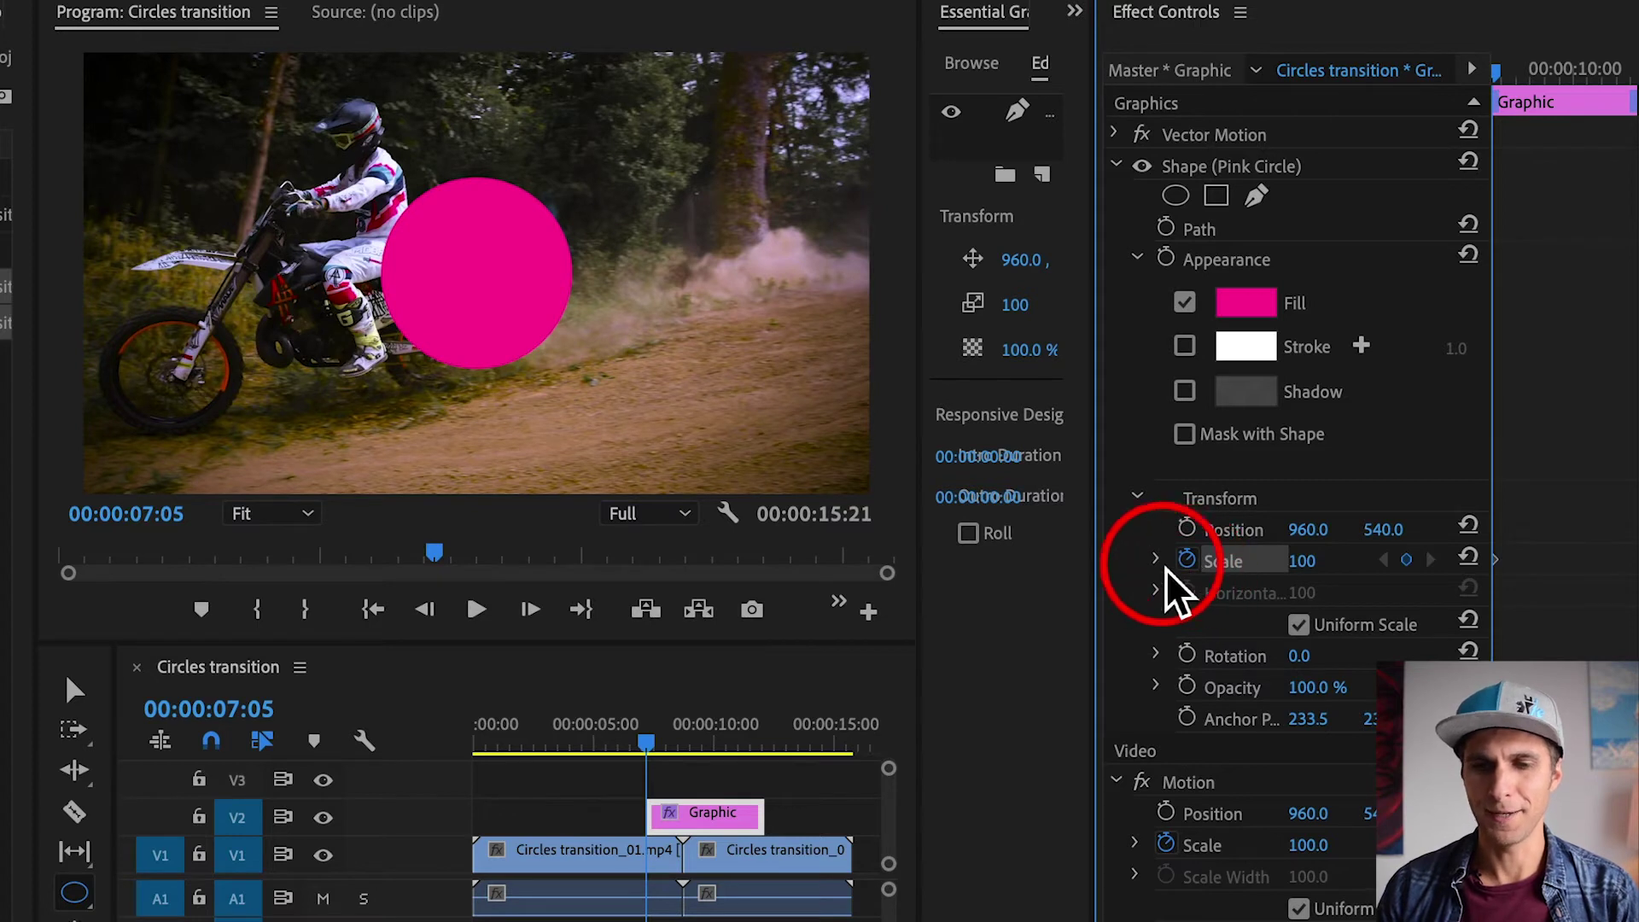
click(1161, 562)
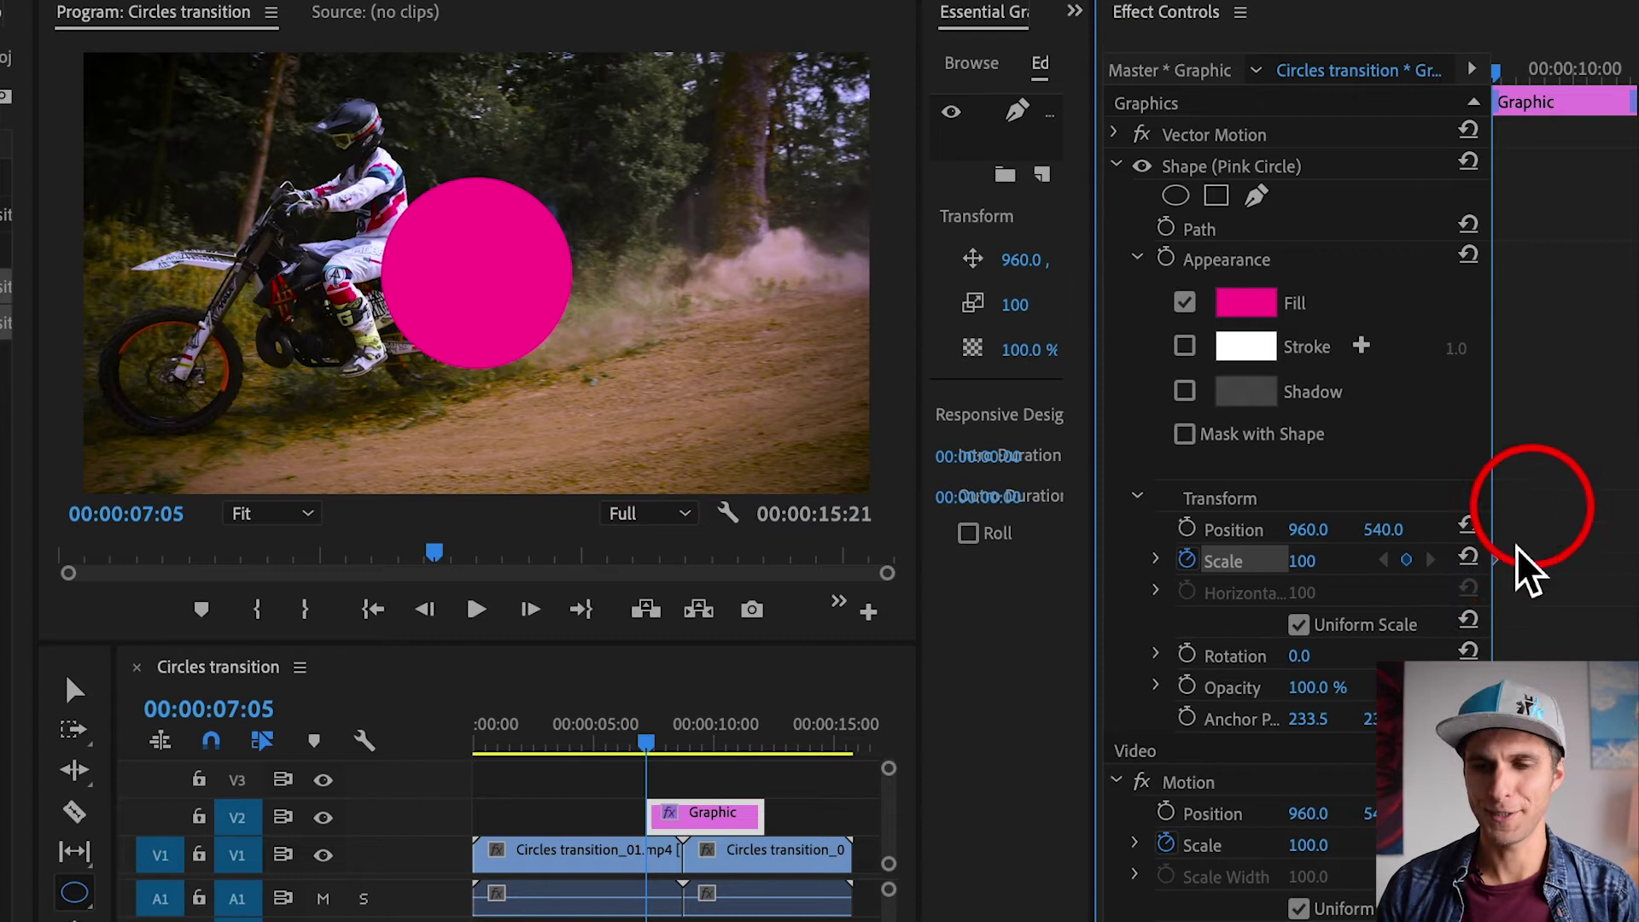
click(1332, 570)
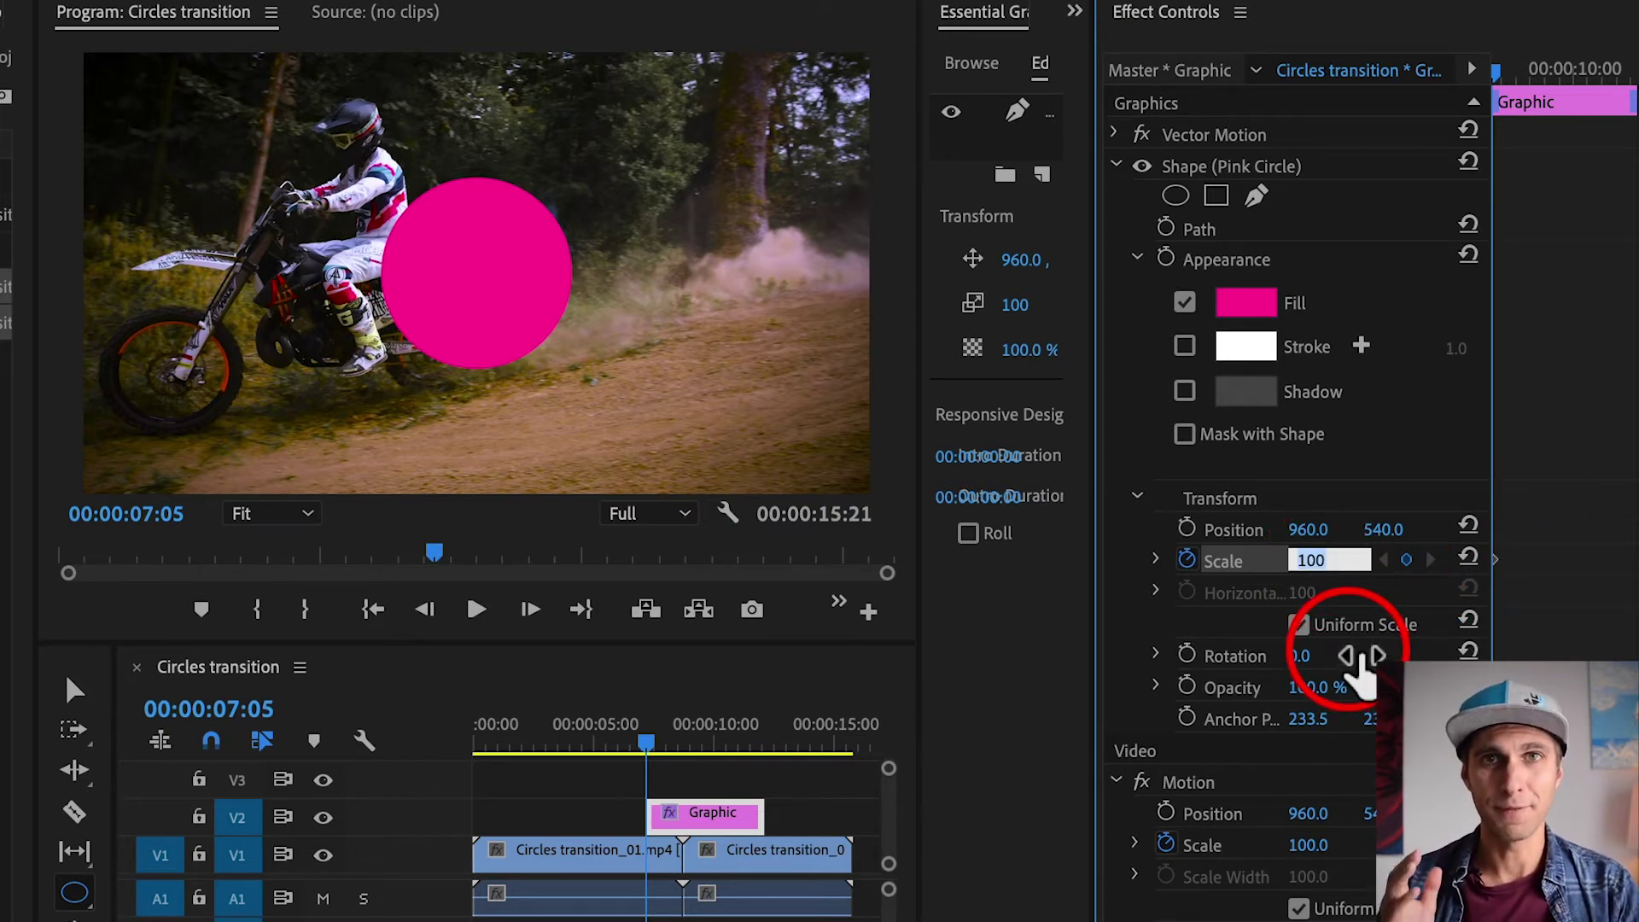
text(0)
key(Return)
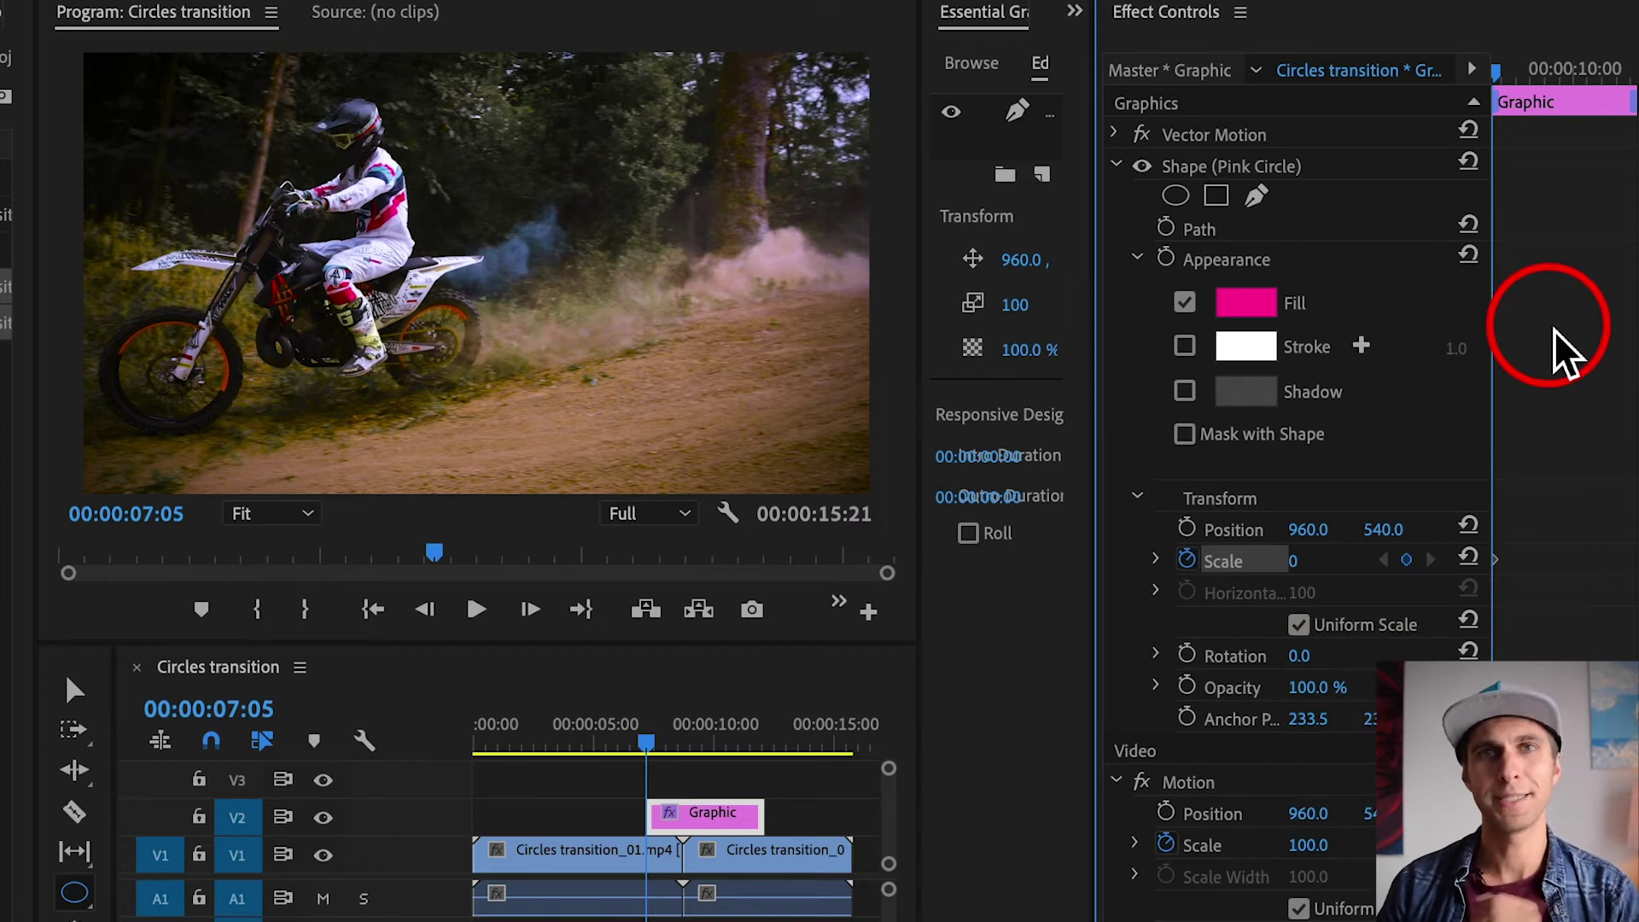
Move to 00:00:07:15 and add a Scale keyframe of 517 so pink fills the frame
click(175, 522)
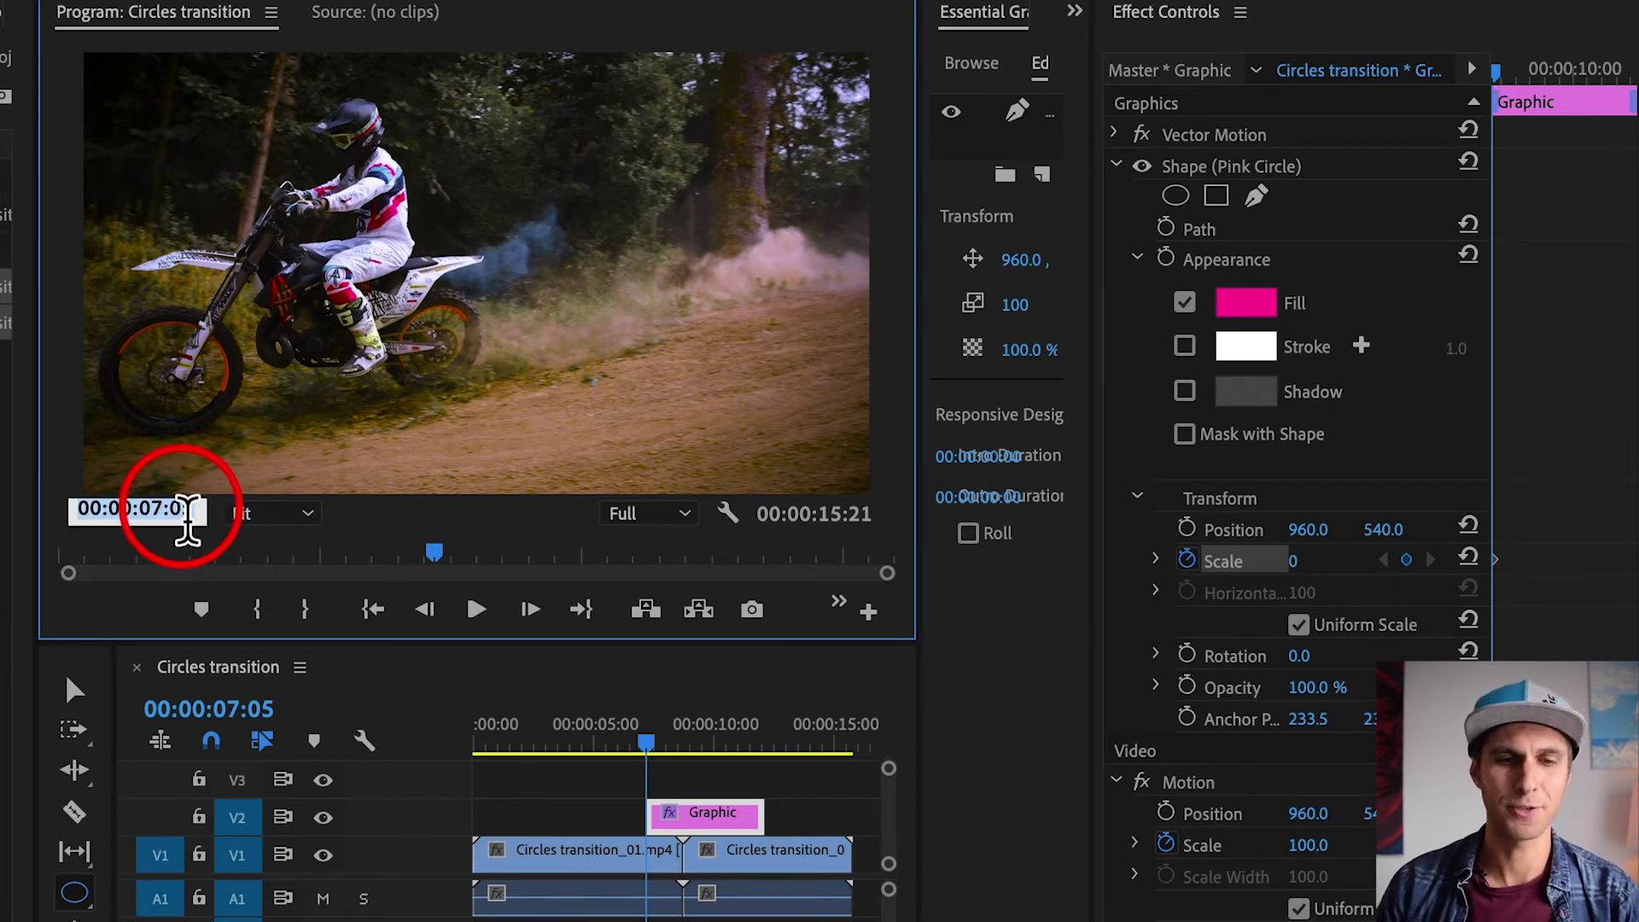
key(BackSpace)
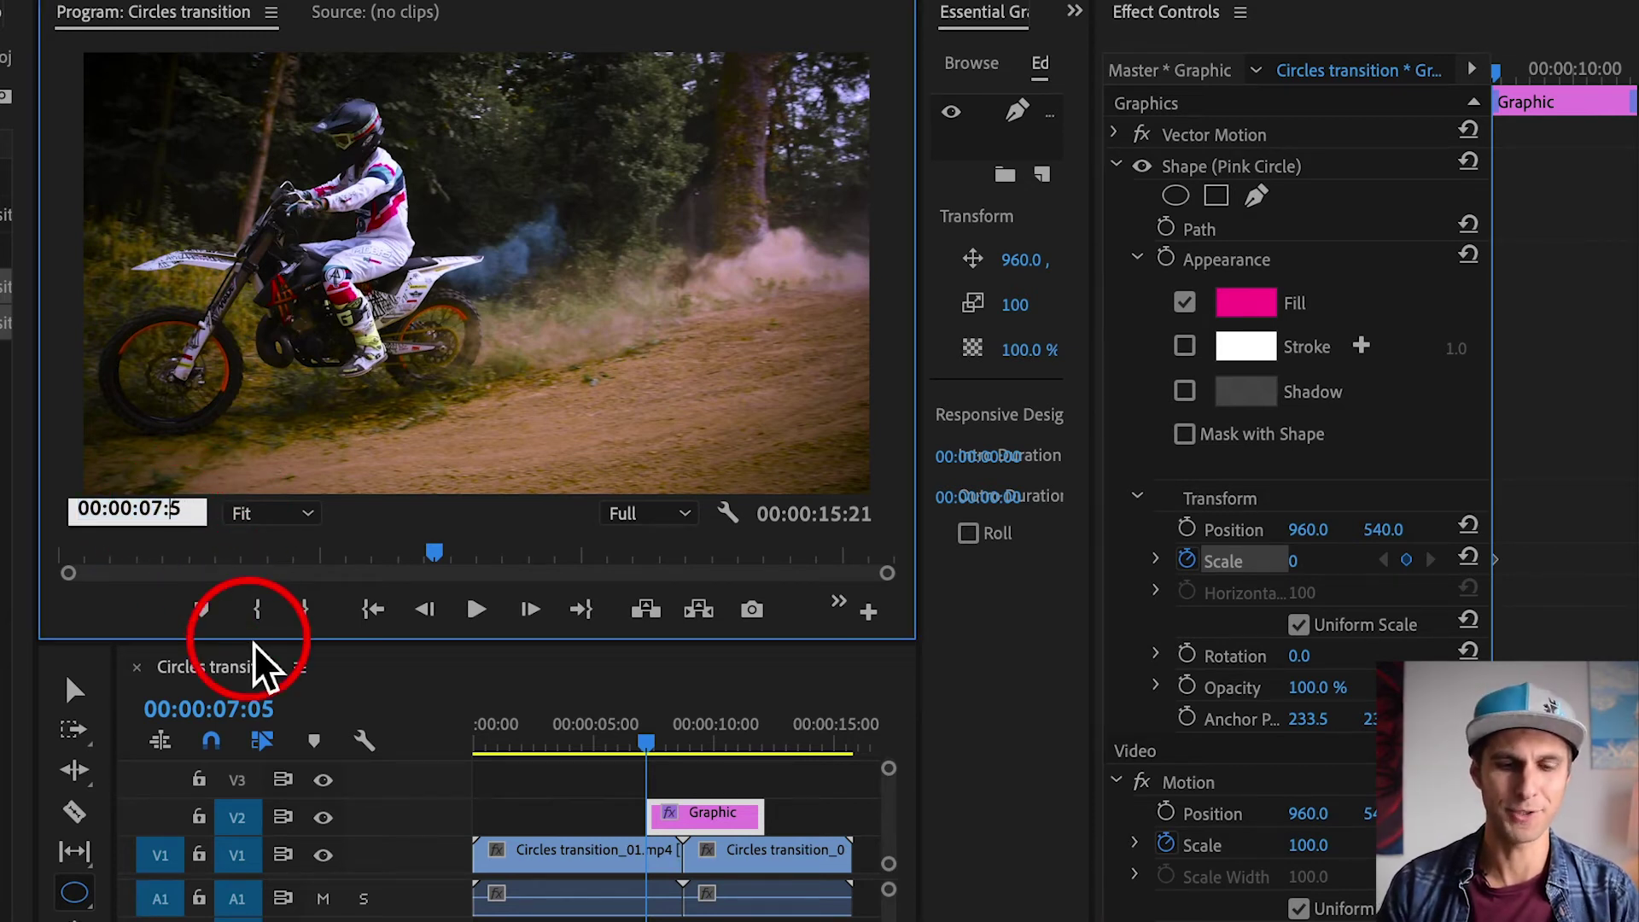
text(1)
key(Return)
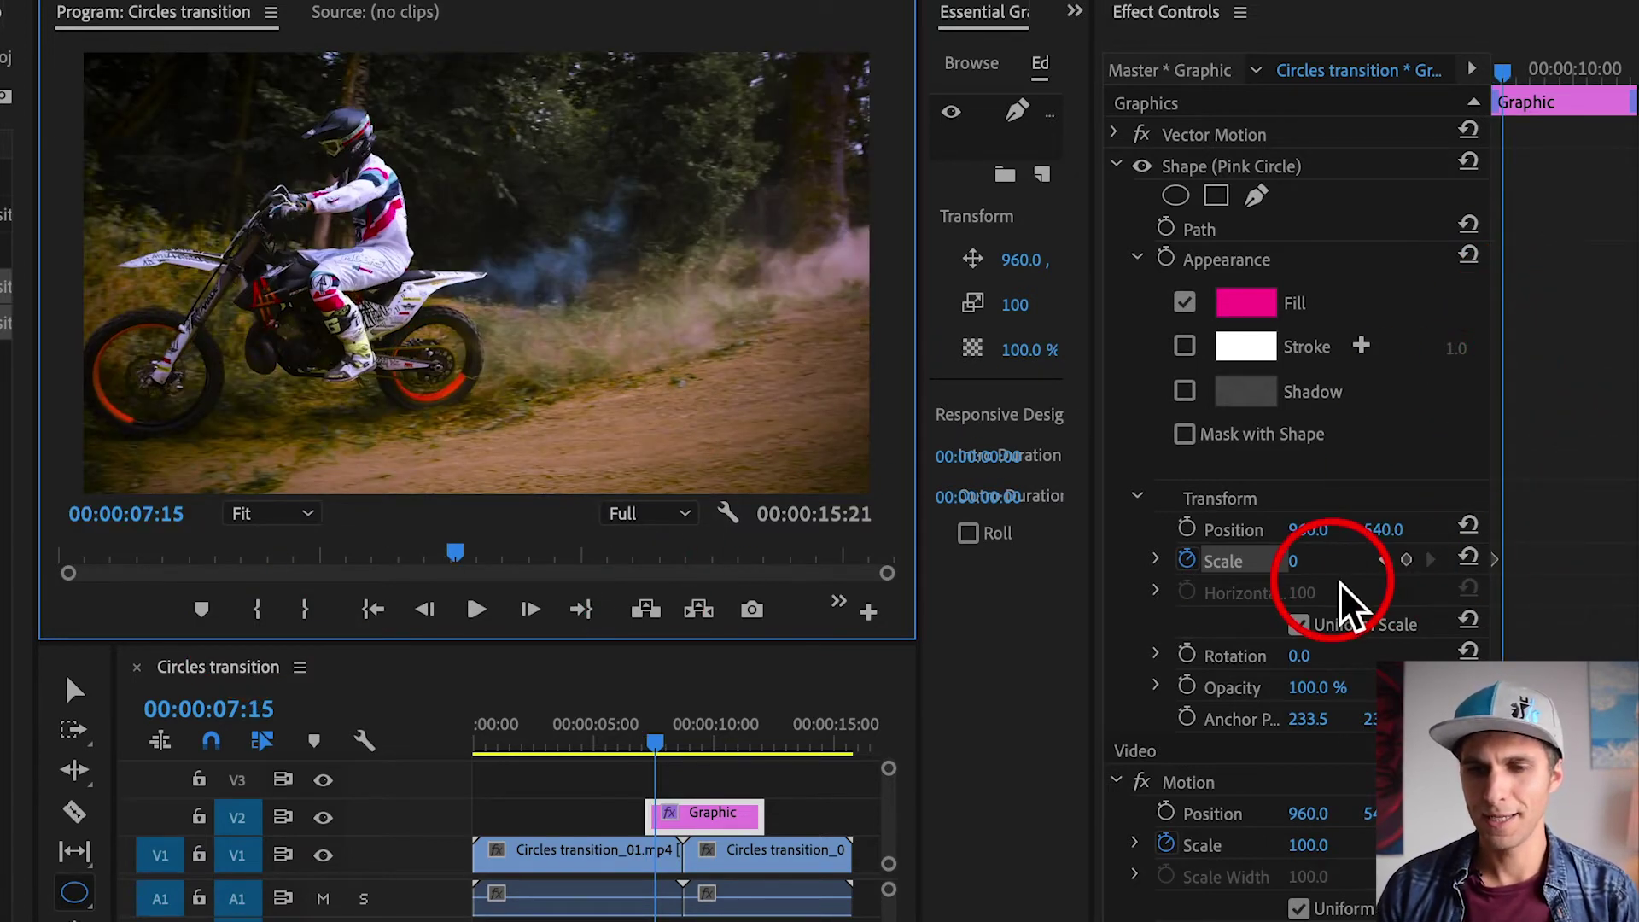
click(1416, 571)
click(1303, 560)
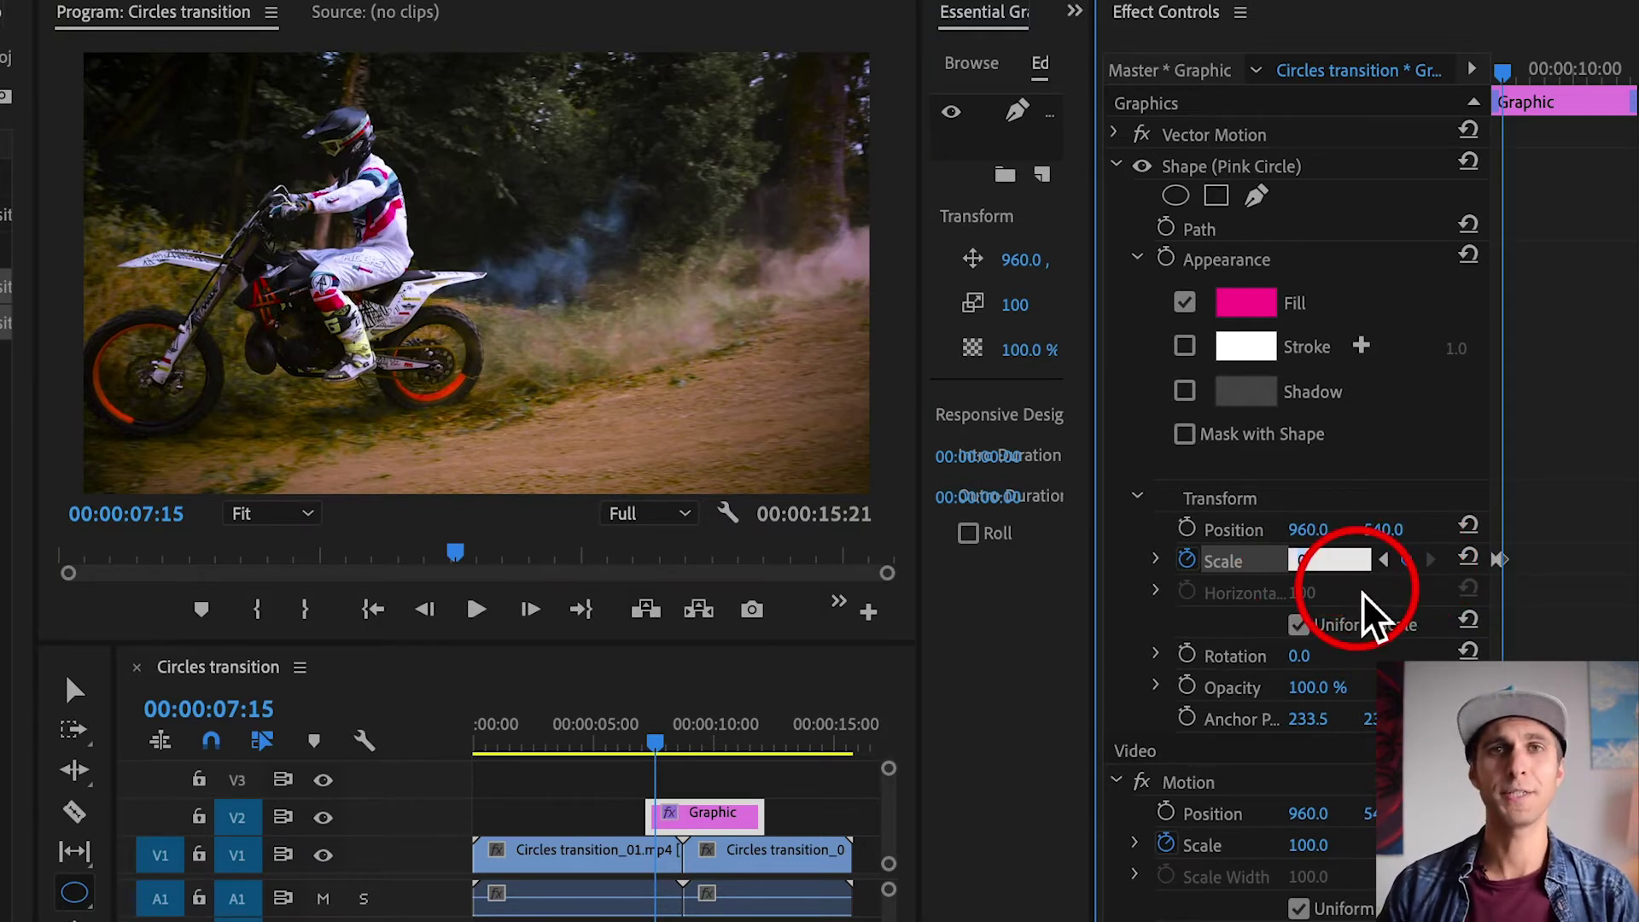
click(1550, 561)
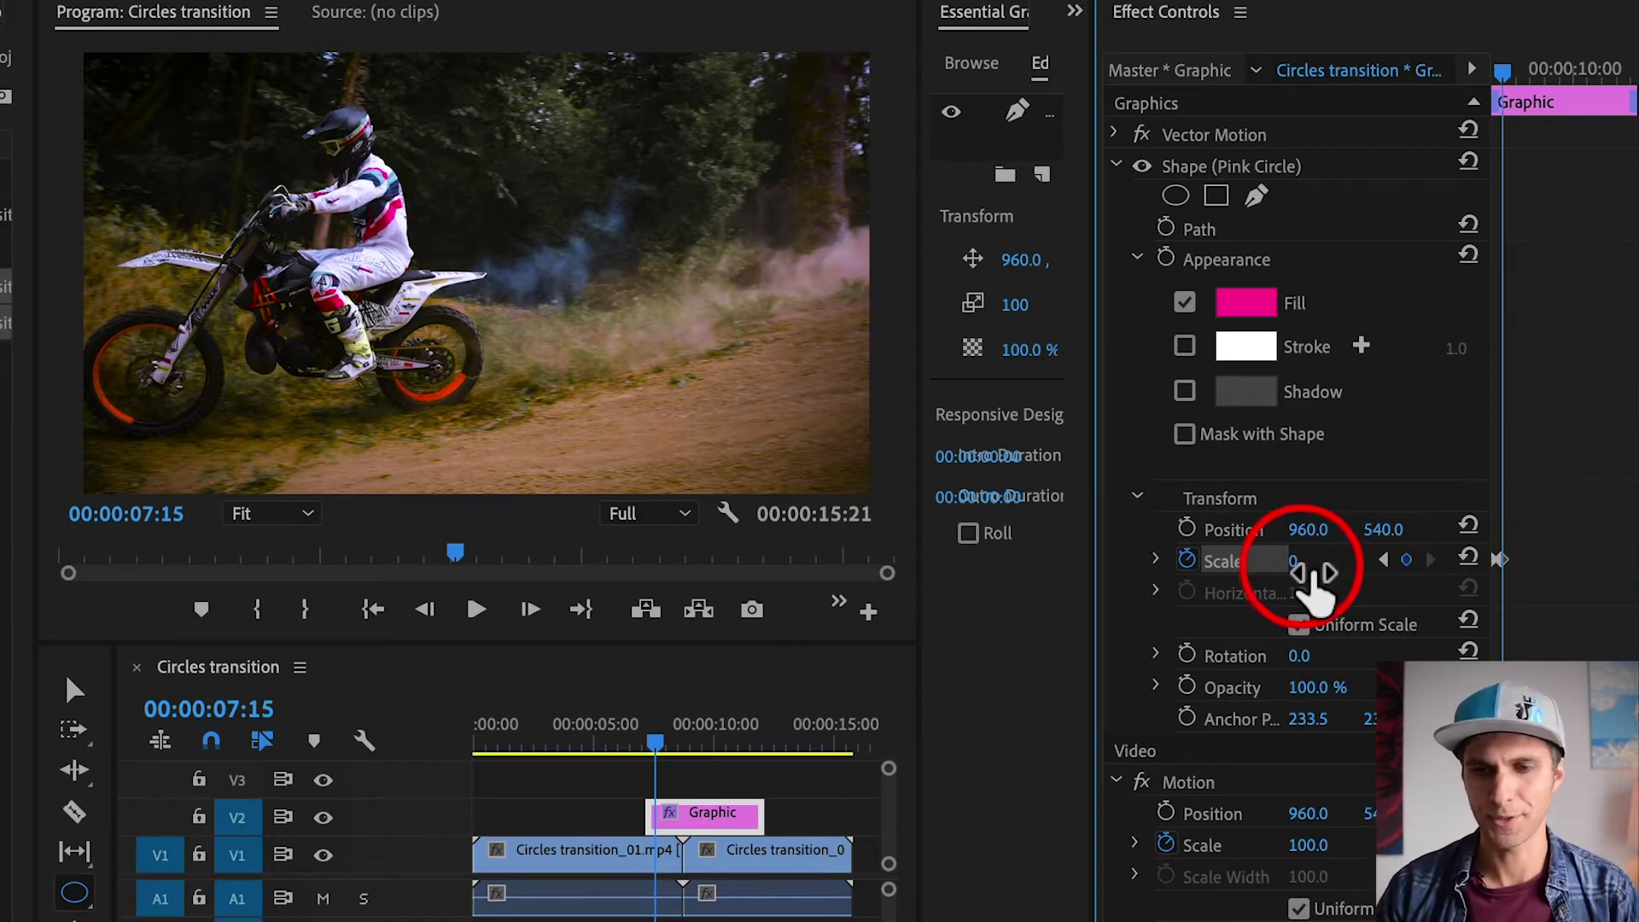
drag(1313, 577, 1584, 577)
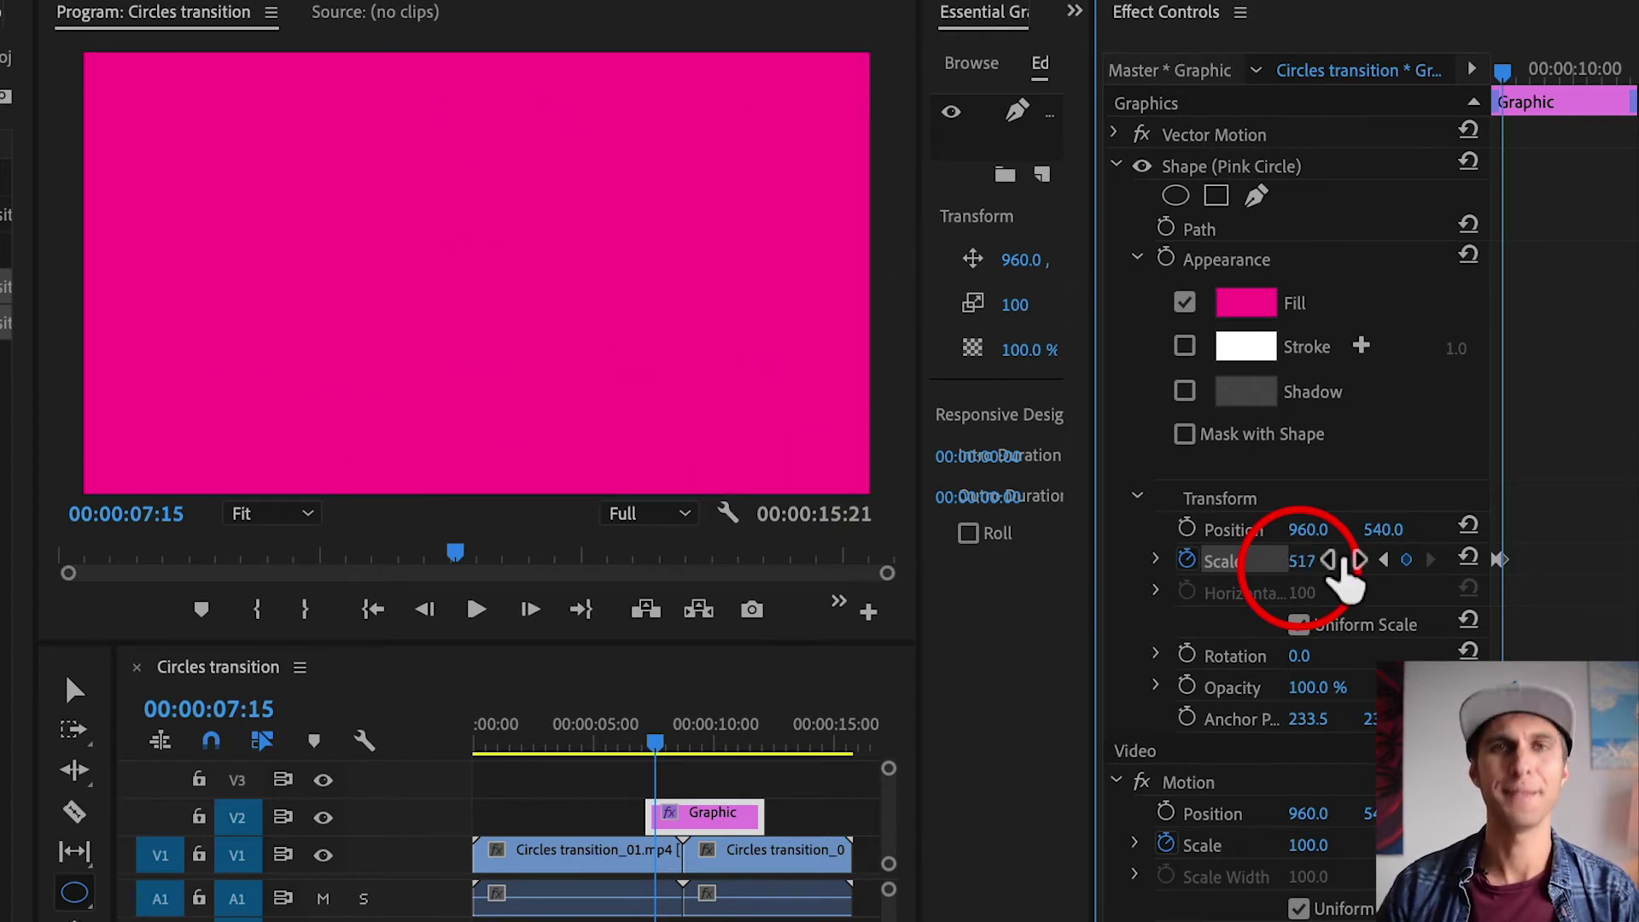
Preview the pink circle growing from the start of the graphic clip
click(1579, 468)
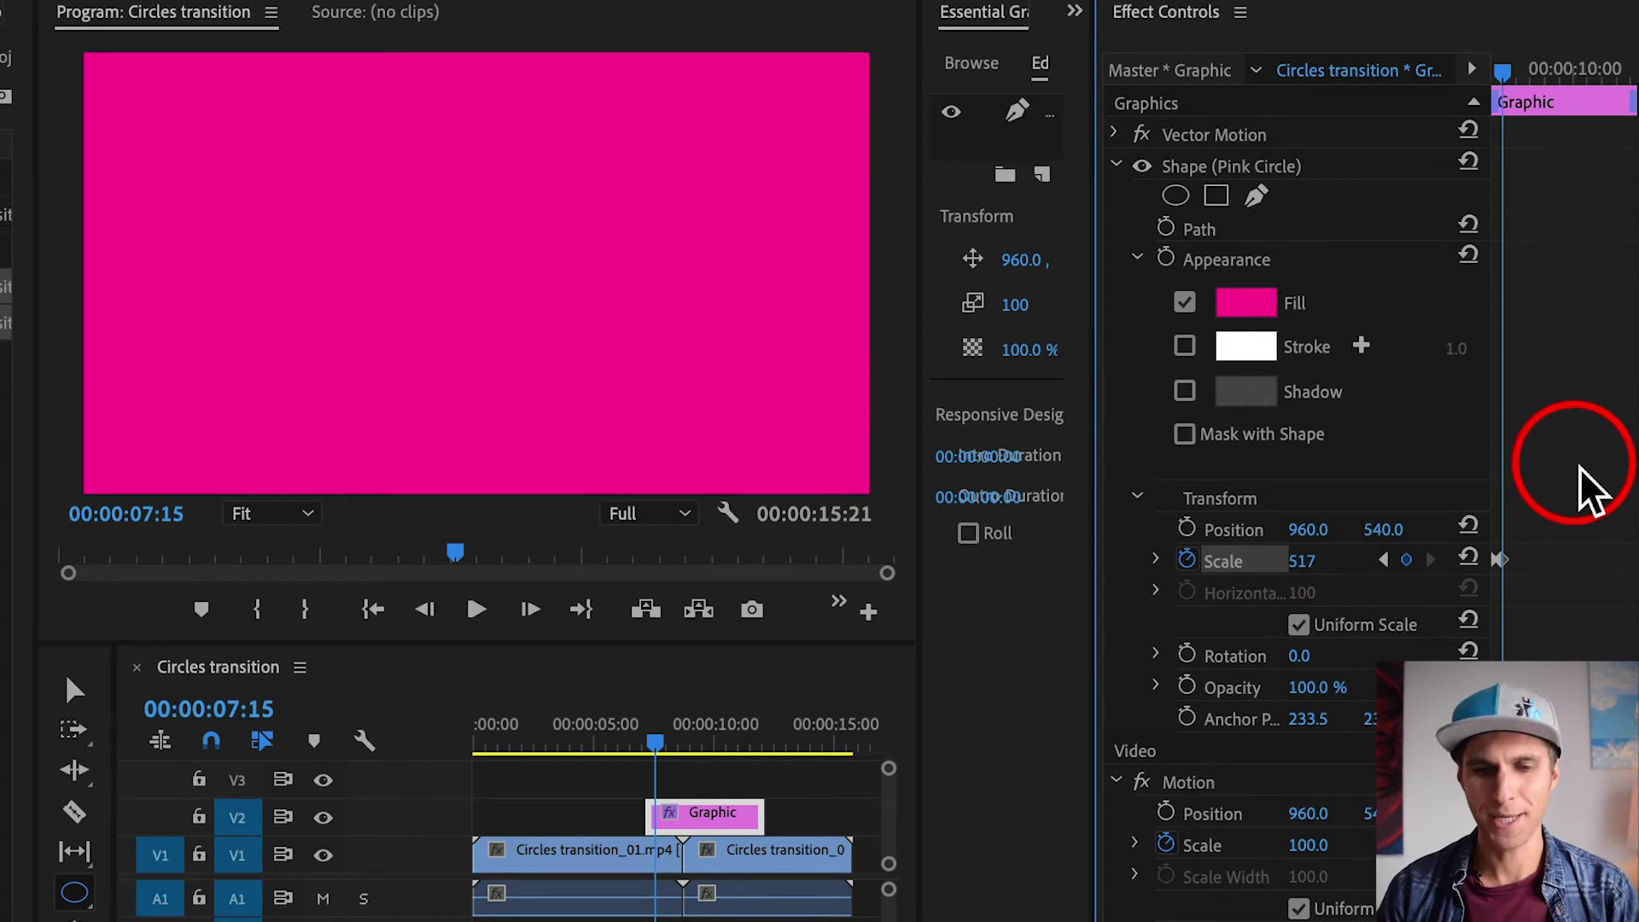
key(Up)
key(space)
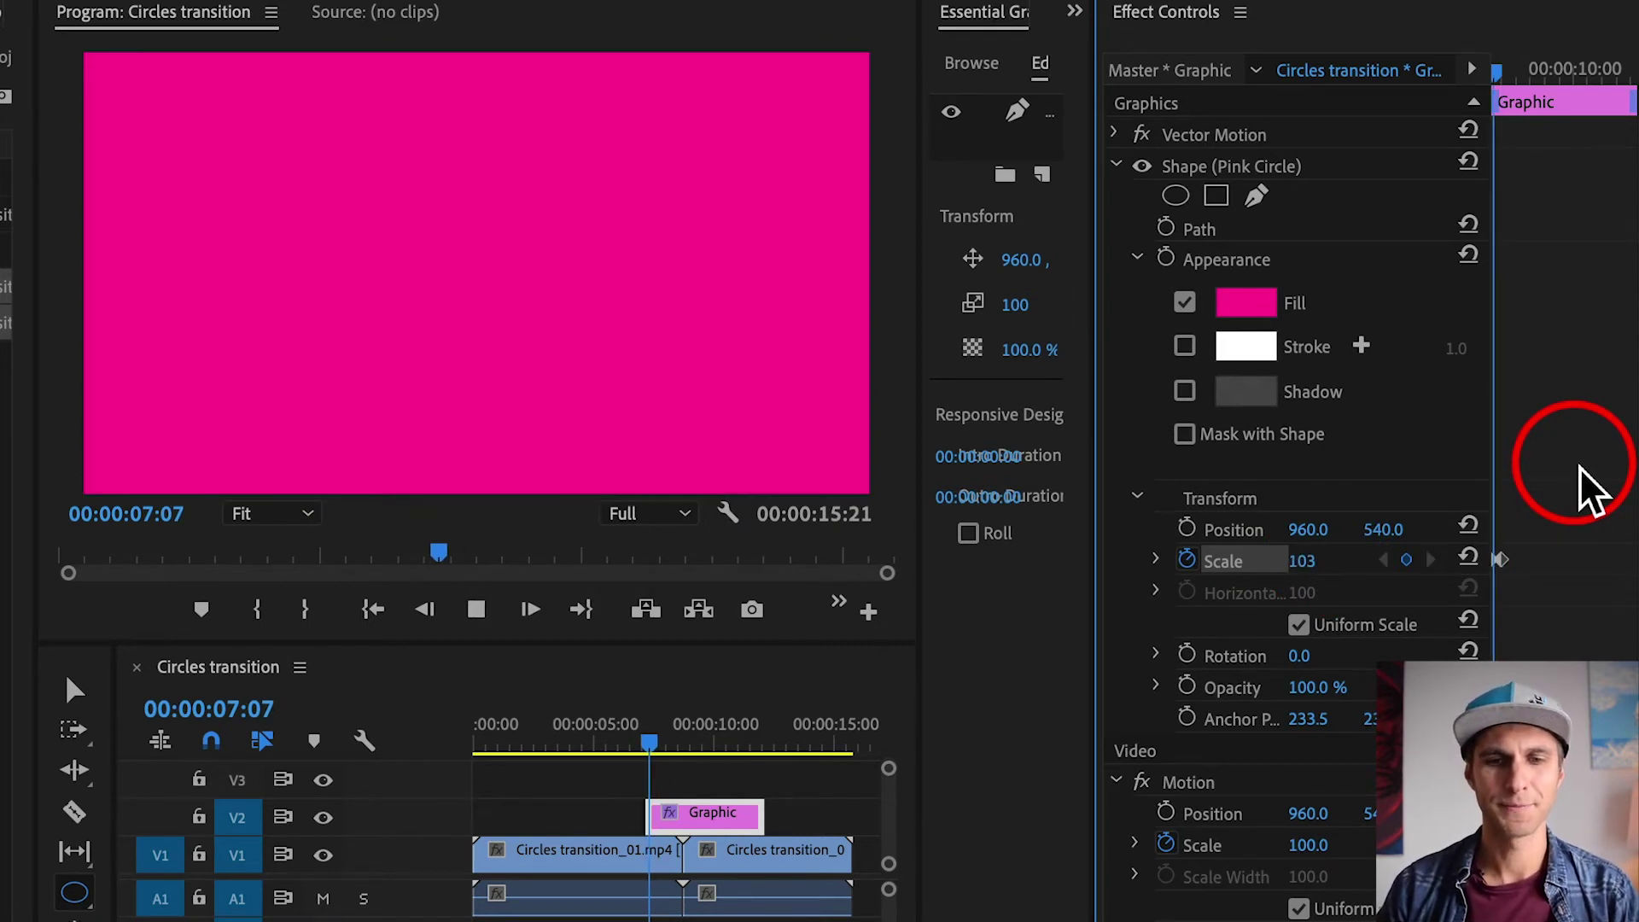
key(space)
key(Up)
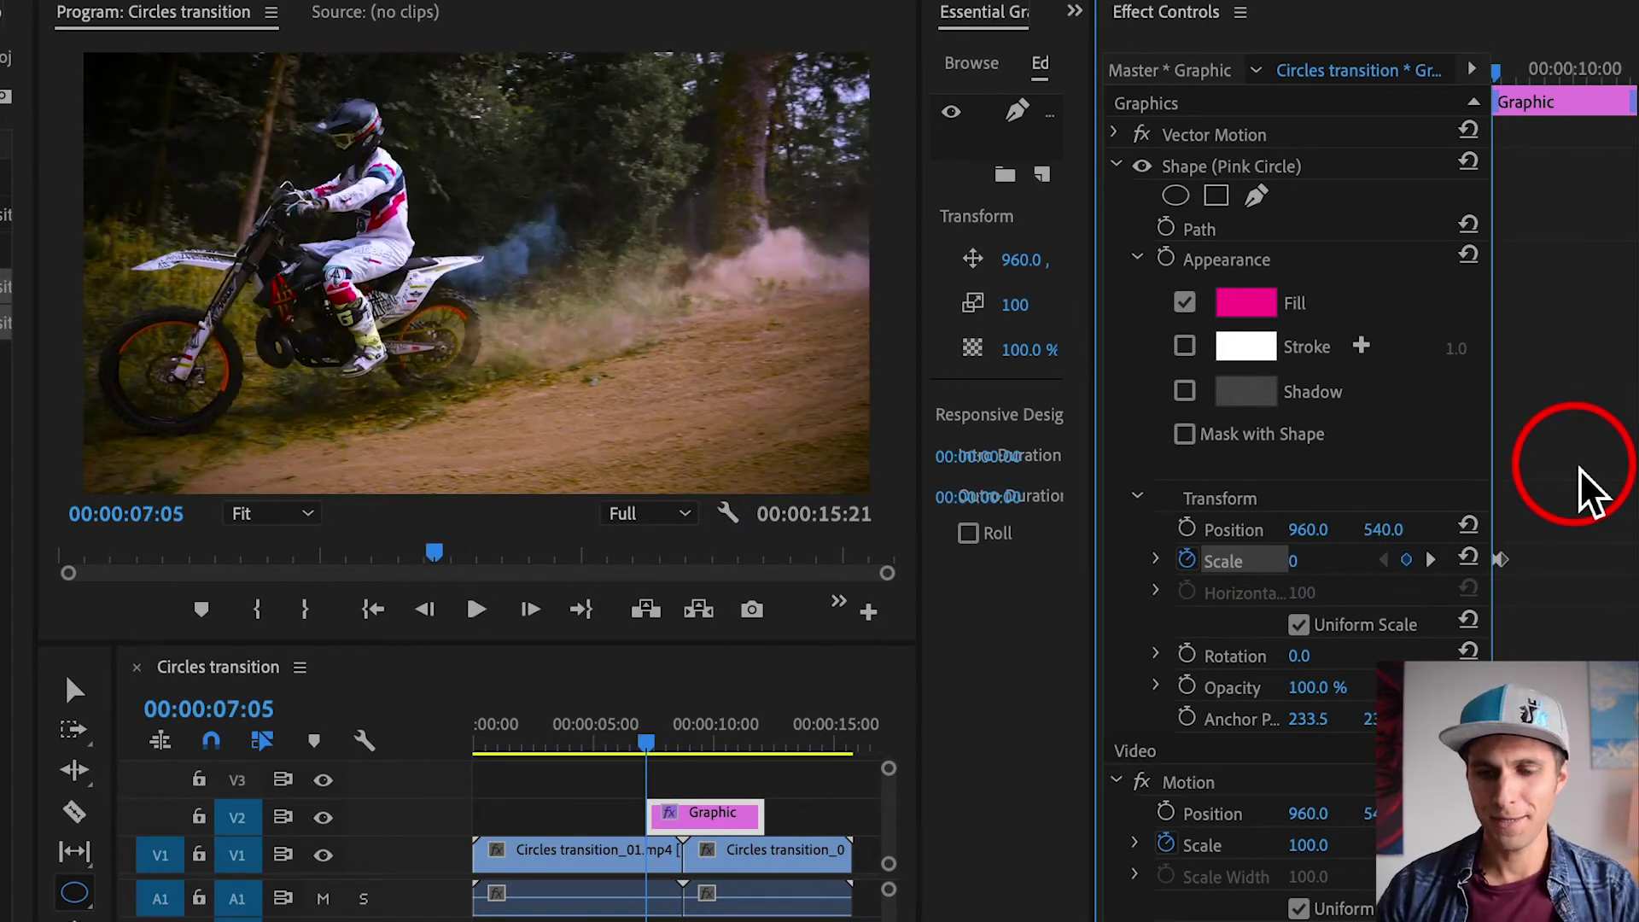
Set the first Scale keyframe to Ease Out and preview the smoother growth
scroll(1560, 559, up, 2)
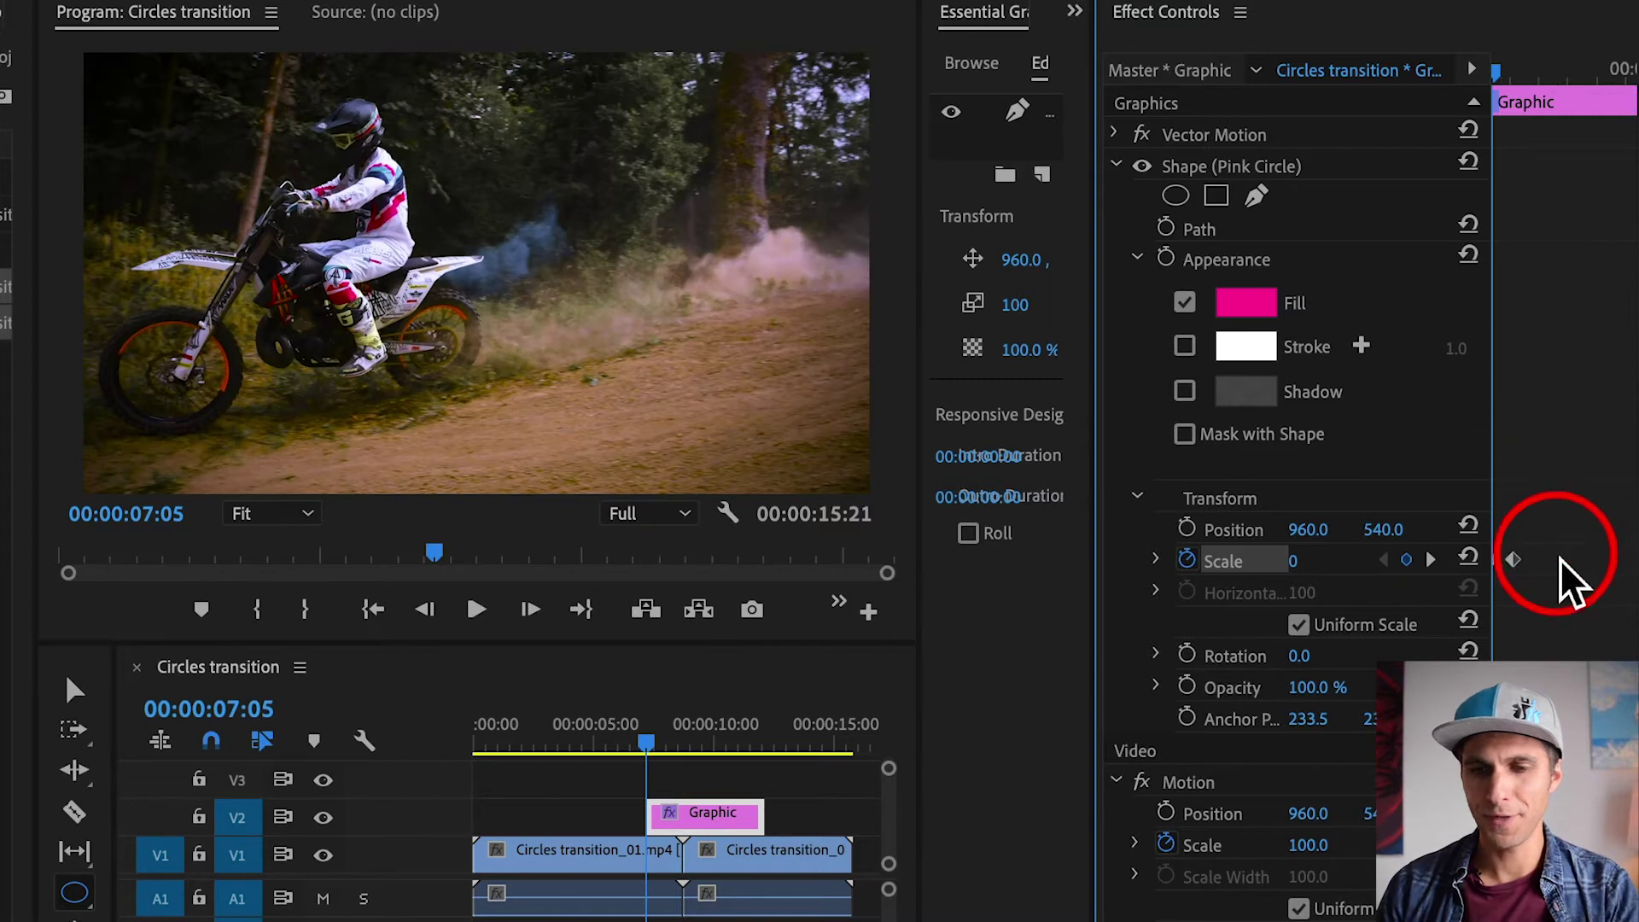
right_click(1504, 566)
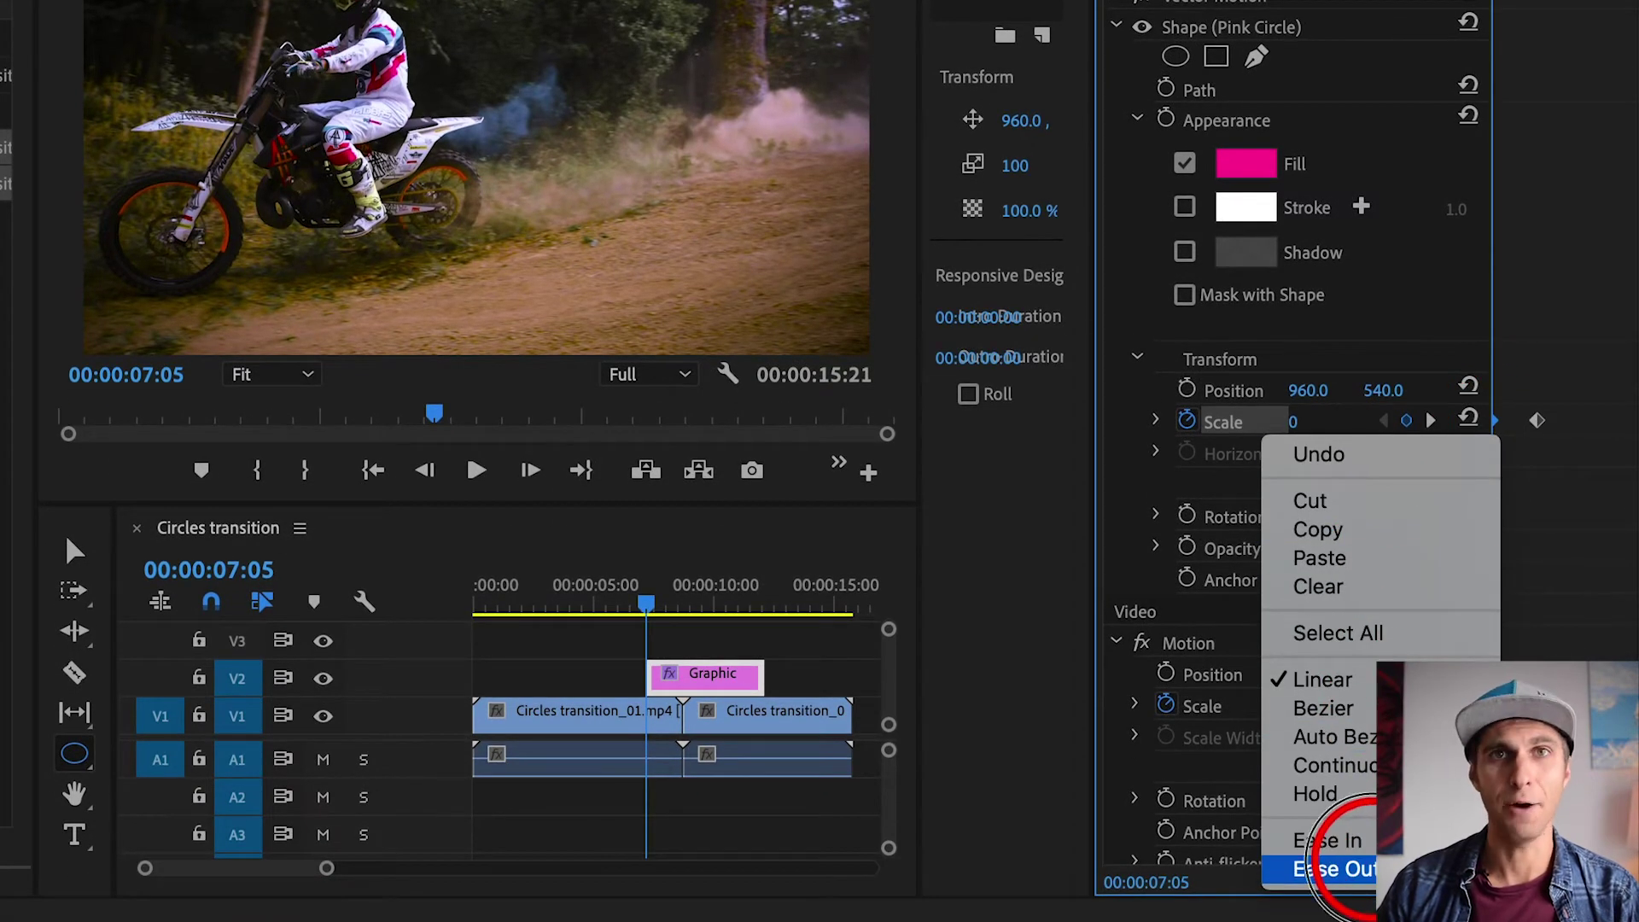
click(1332, 870)
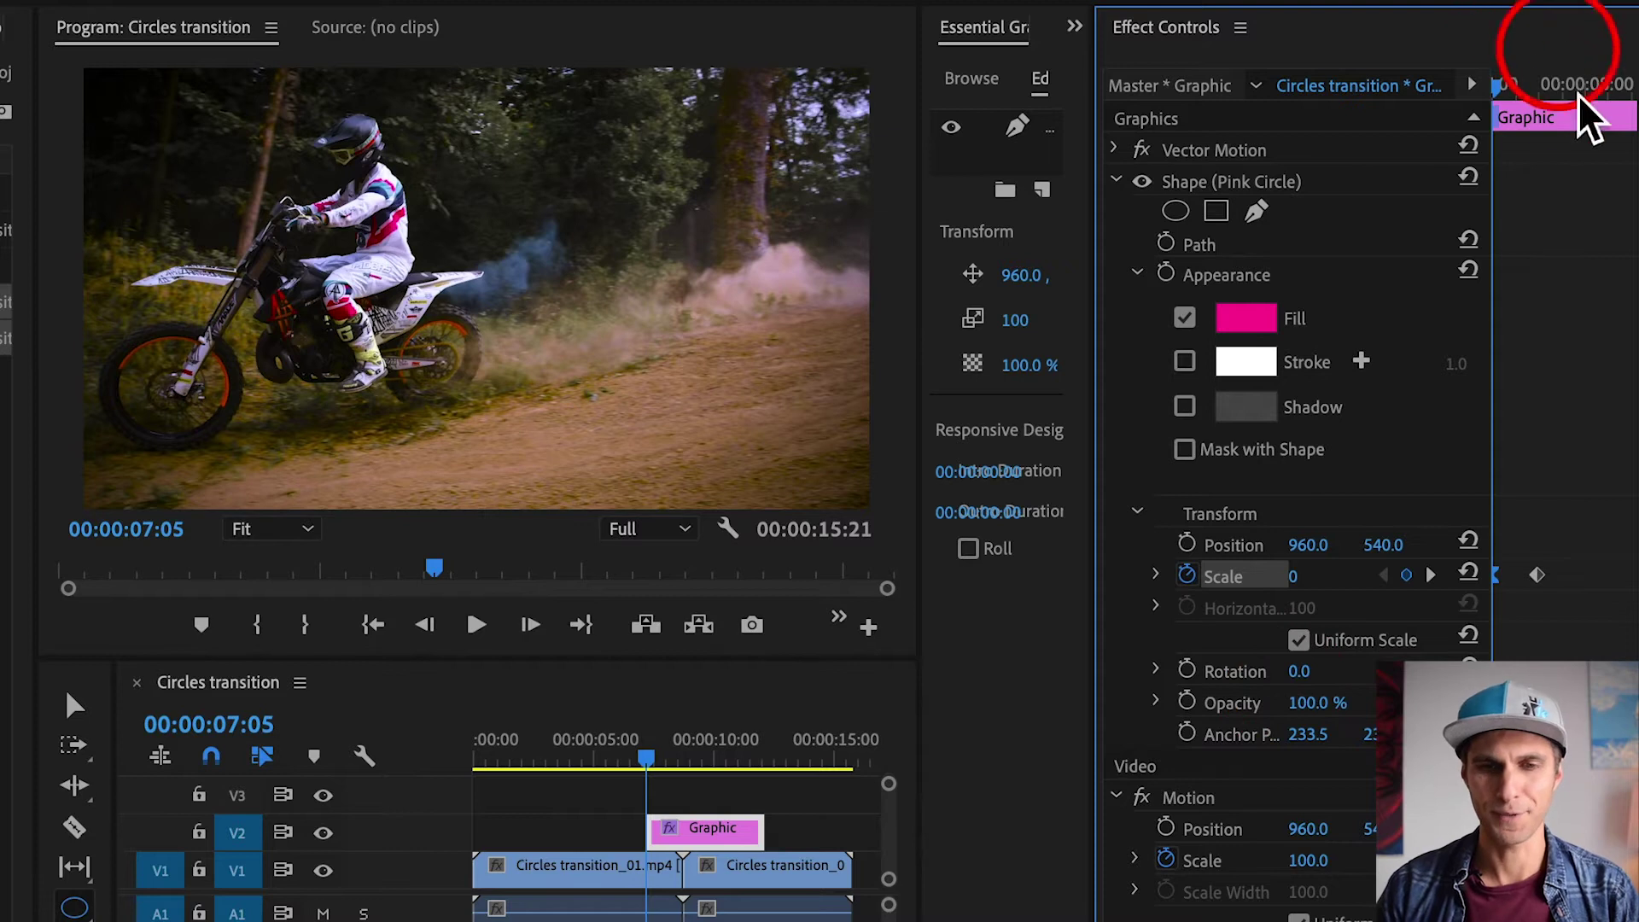
key(space)
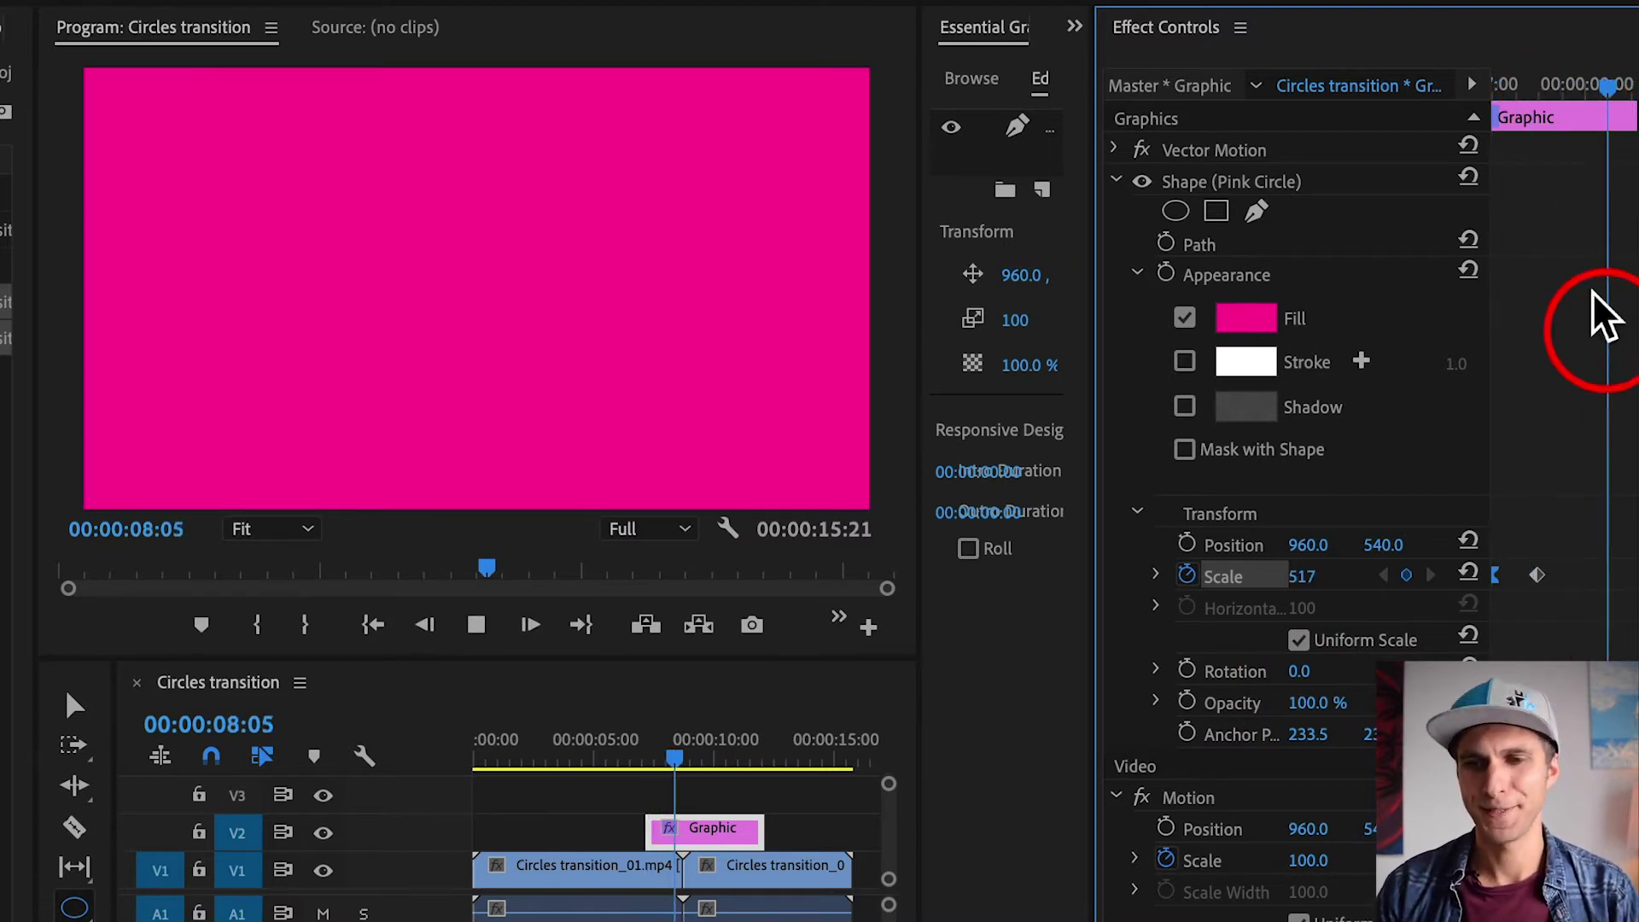
key(space)
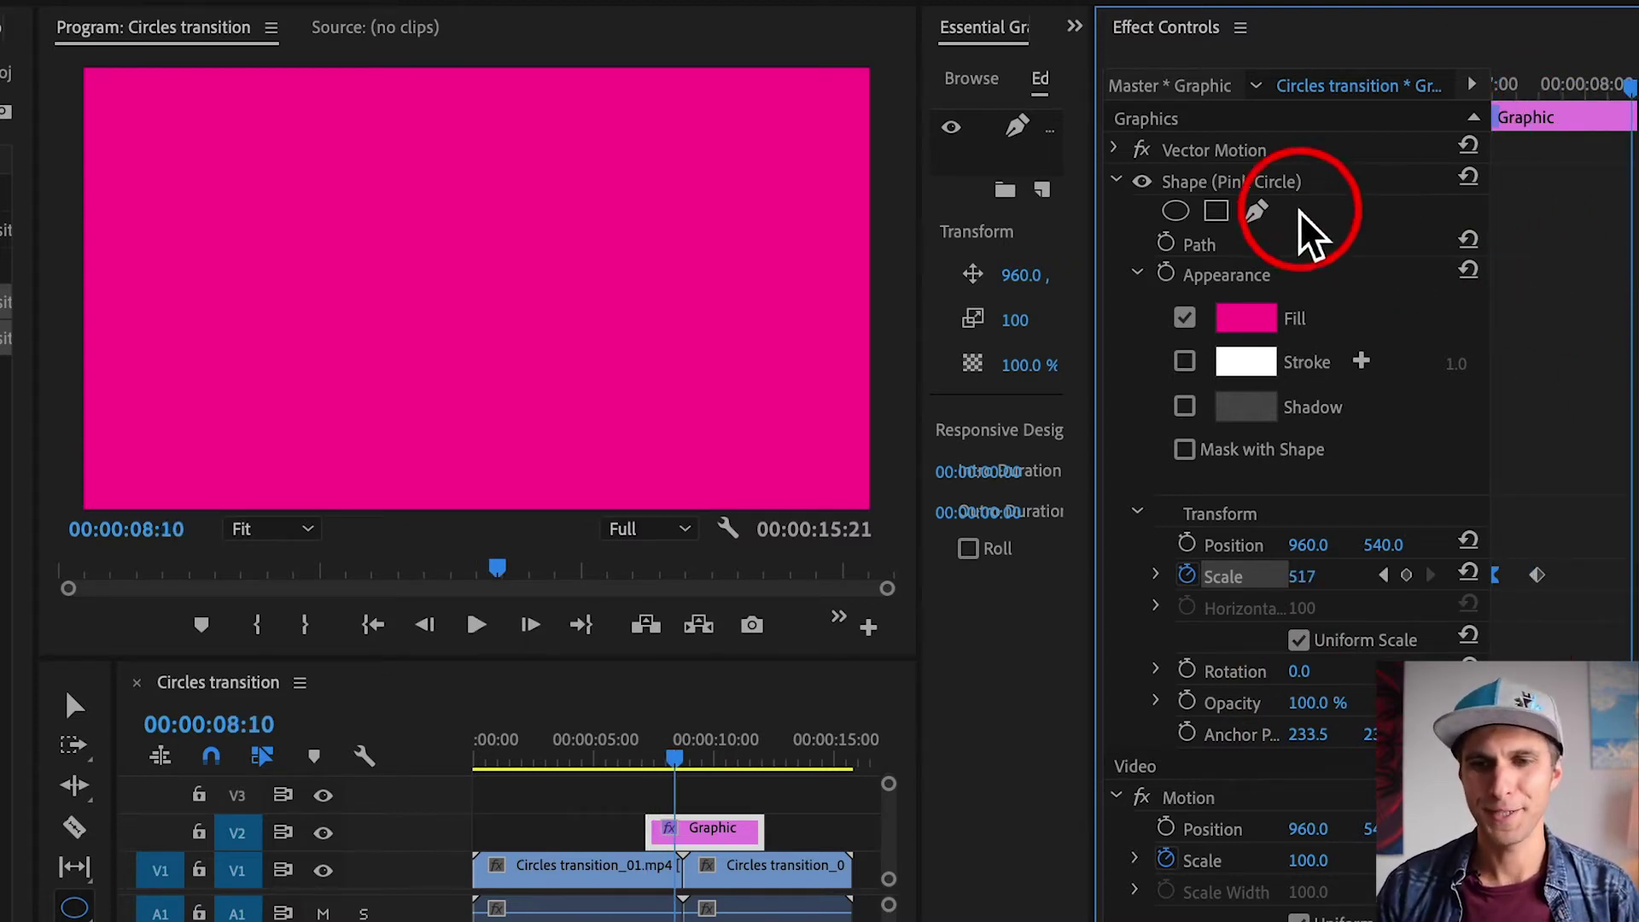
Collapse the Pink Circle shape's properties and widen the graphics layers panel
right_click(1252, 184)
key(Escape)
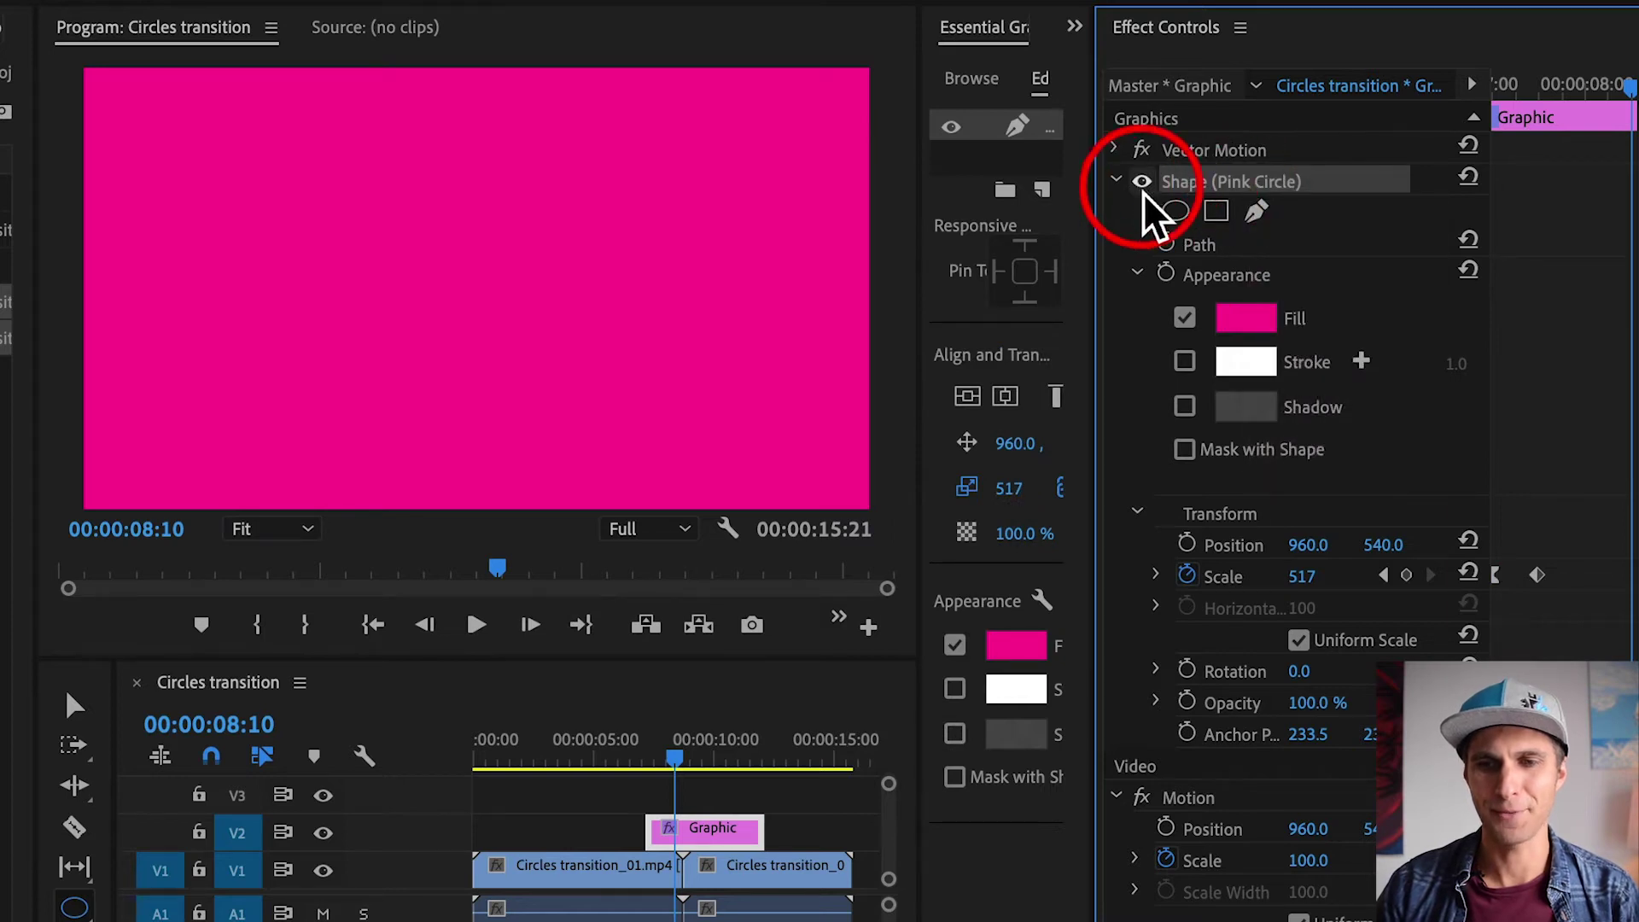
click(1115, 180)
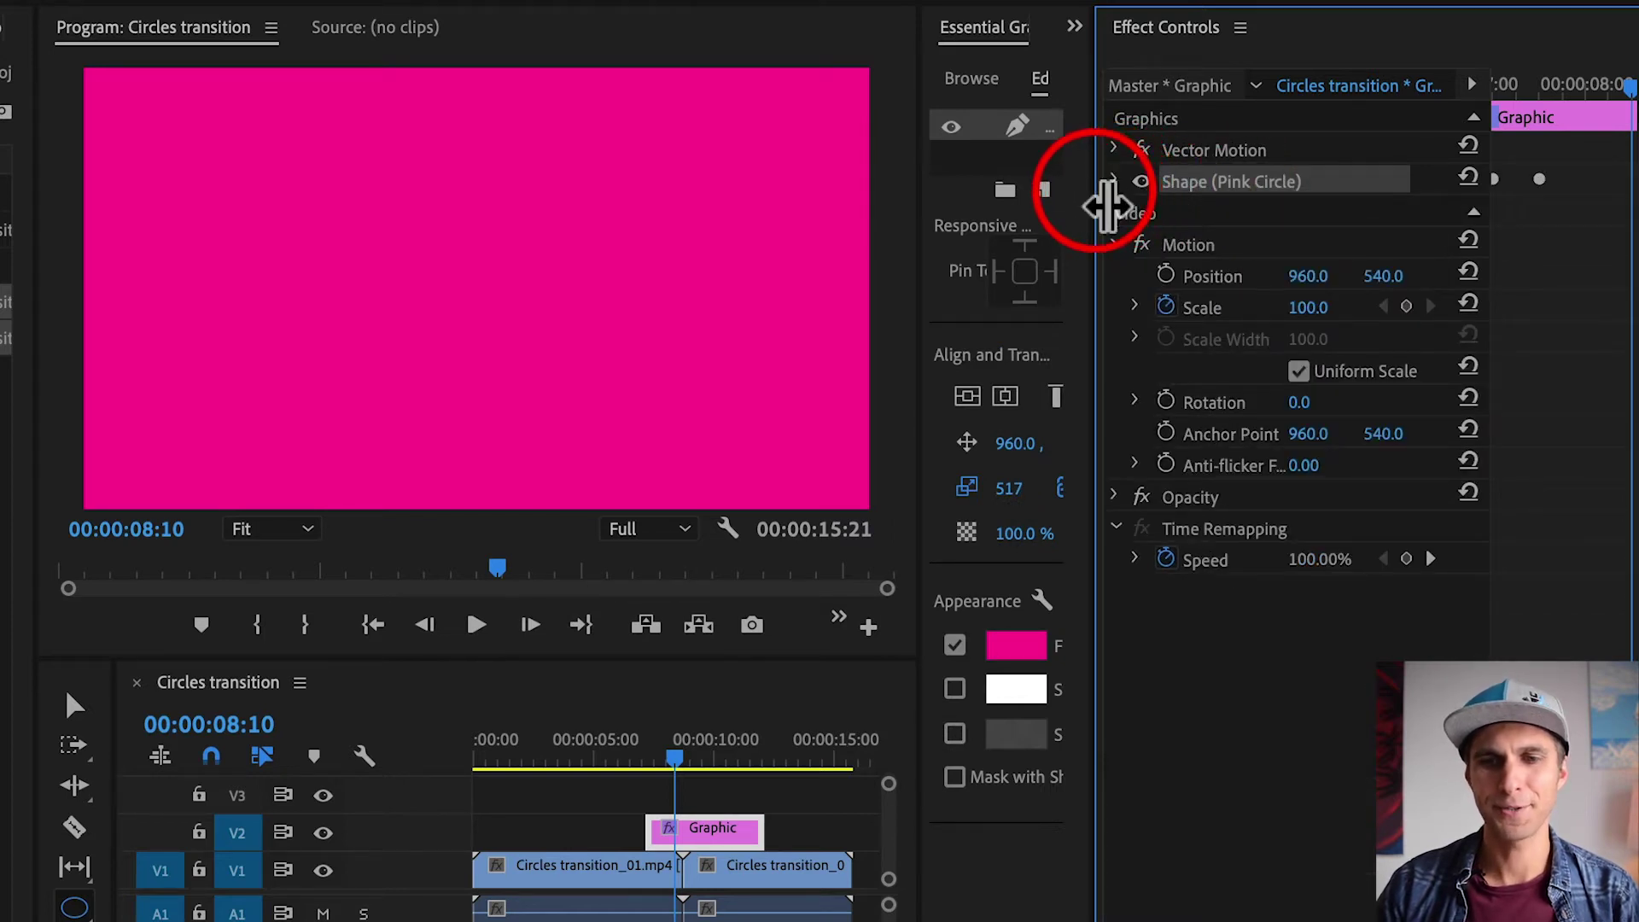
drag(1098, 190, 1443, 205)
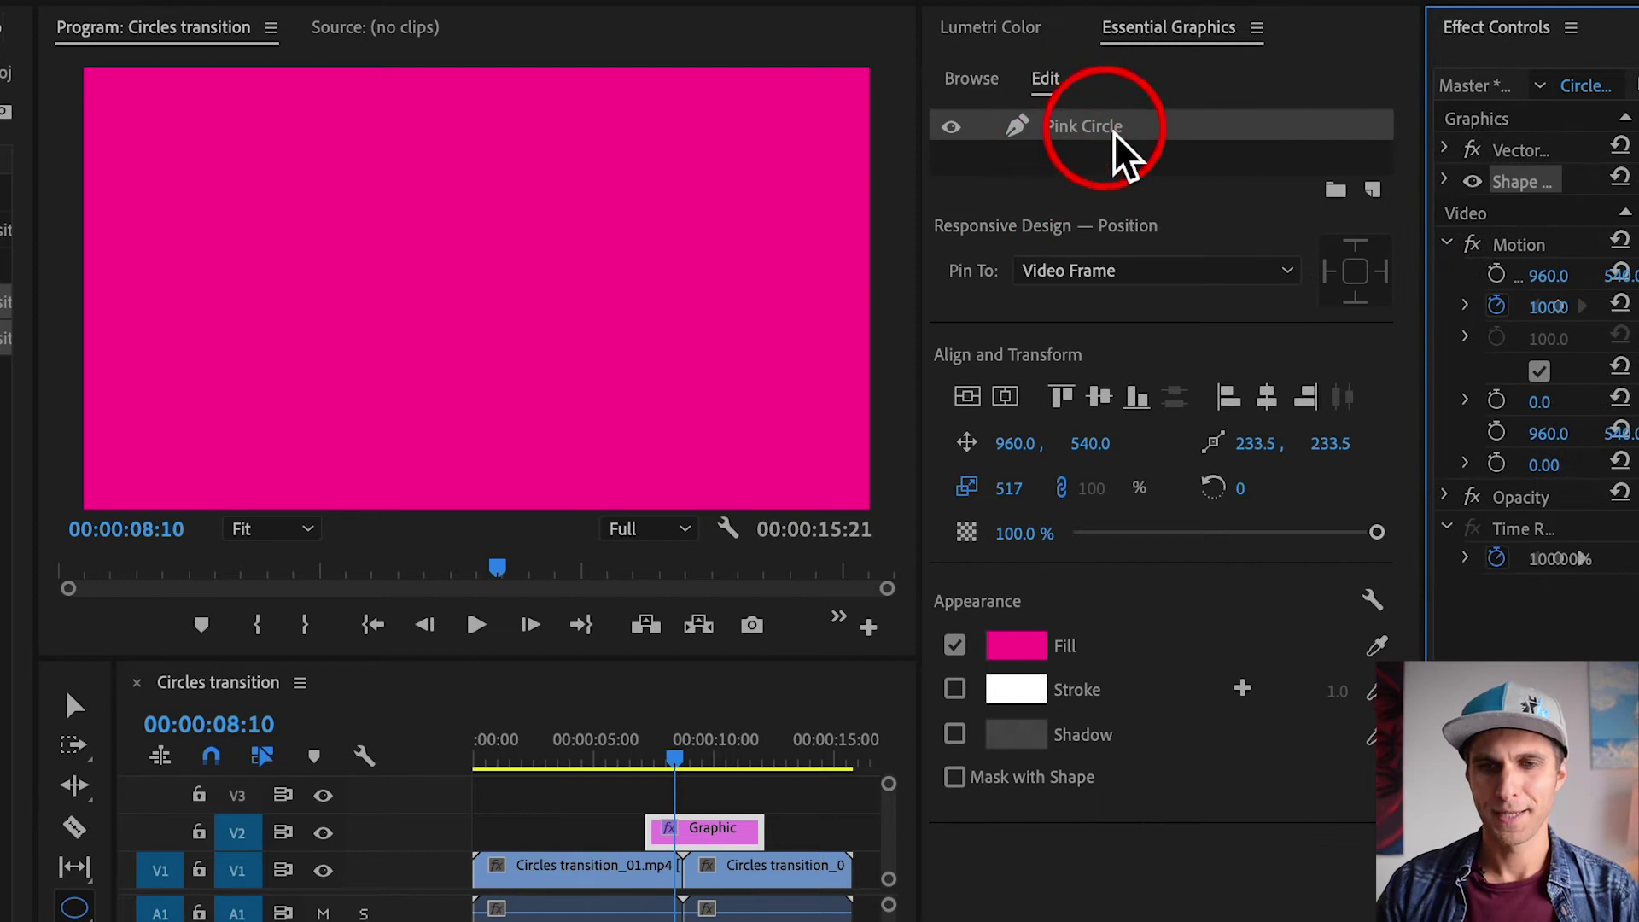
Duplicate the Pink Circle layer and rename the top copy 'White Circle'
right_click(1166, 133)
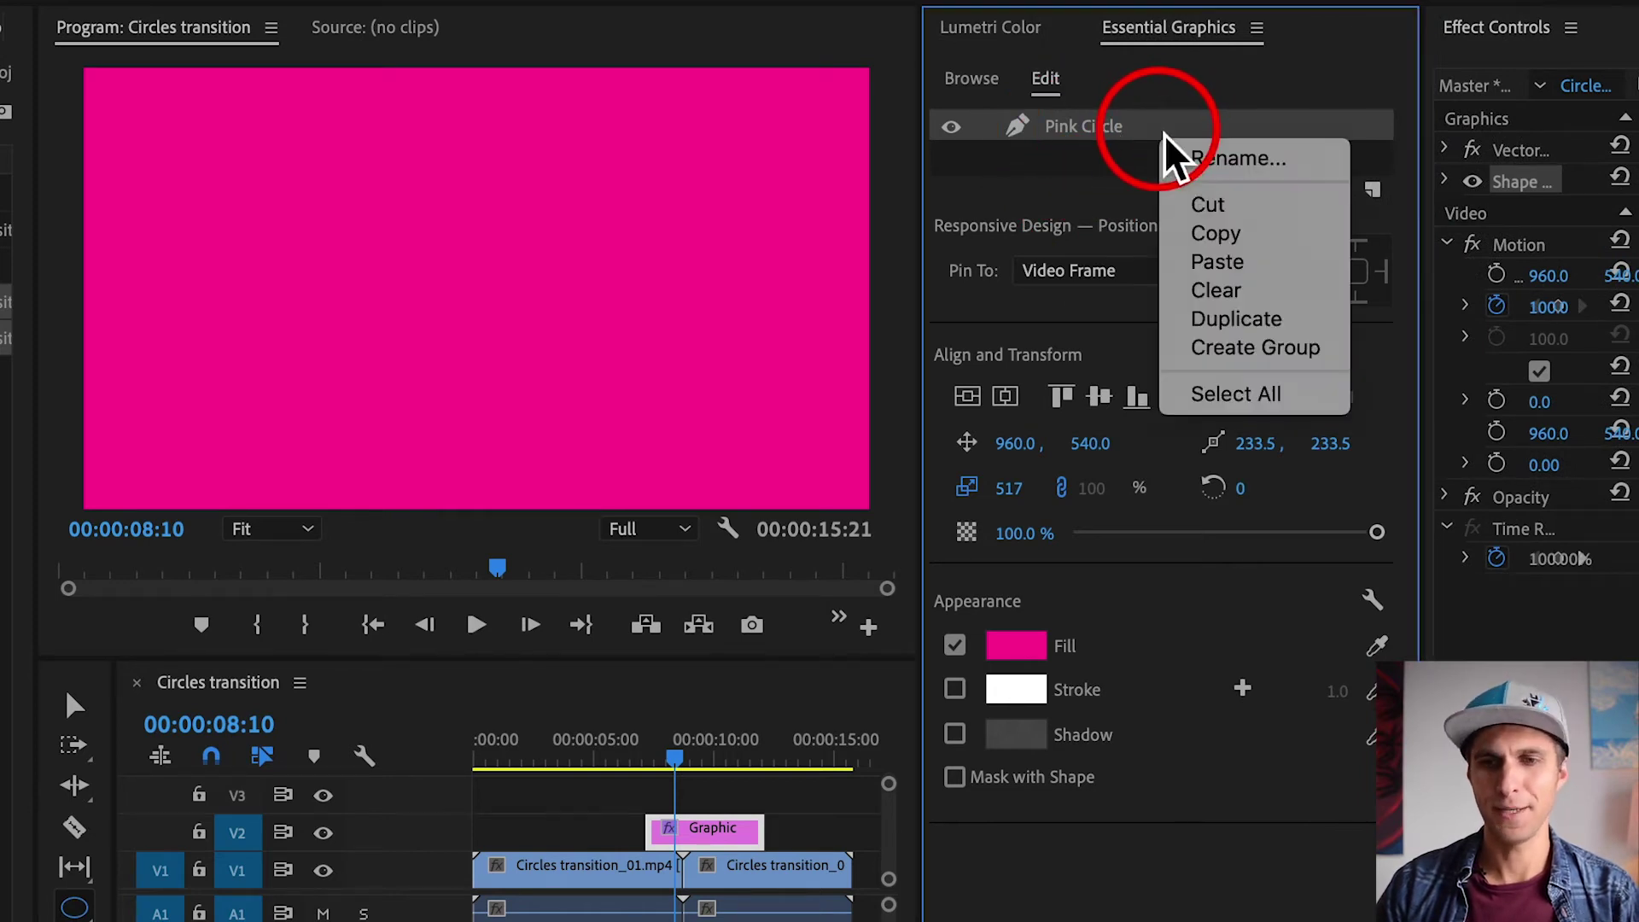
click(1248, 319)
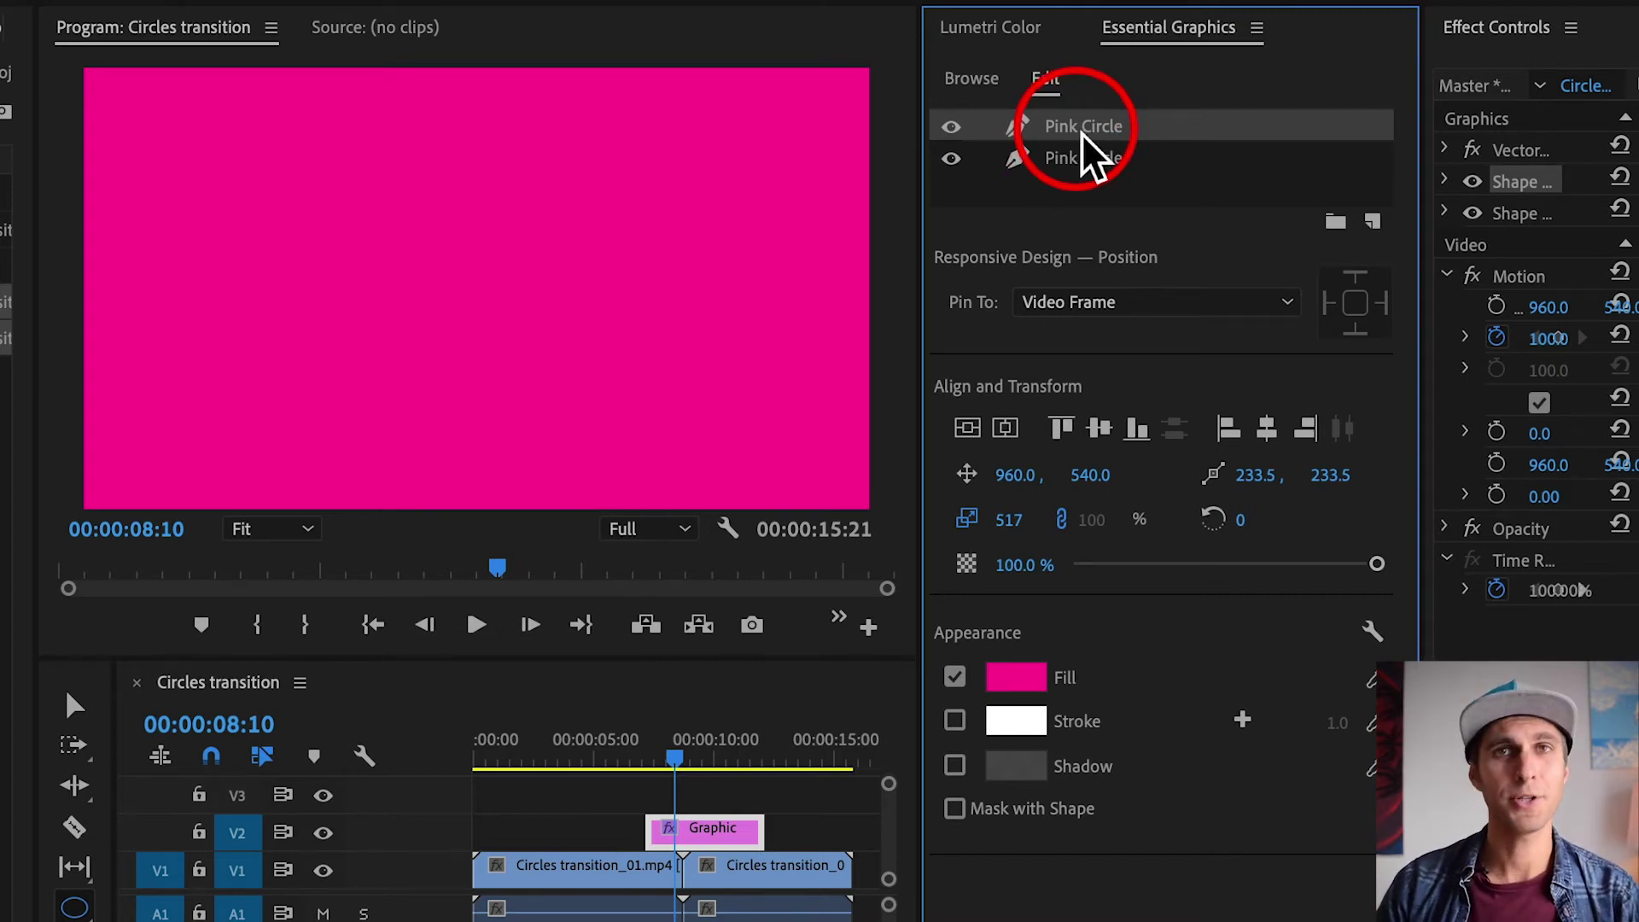
double_click(1082, 128)
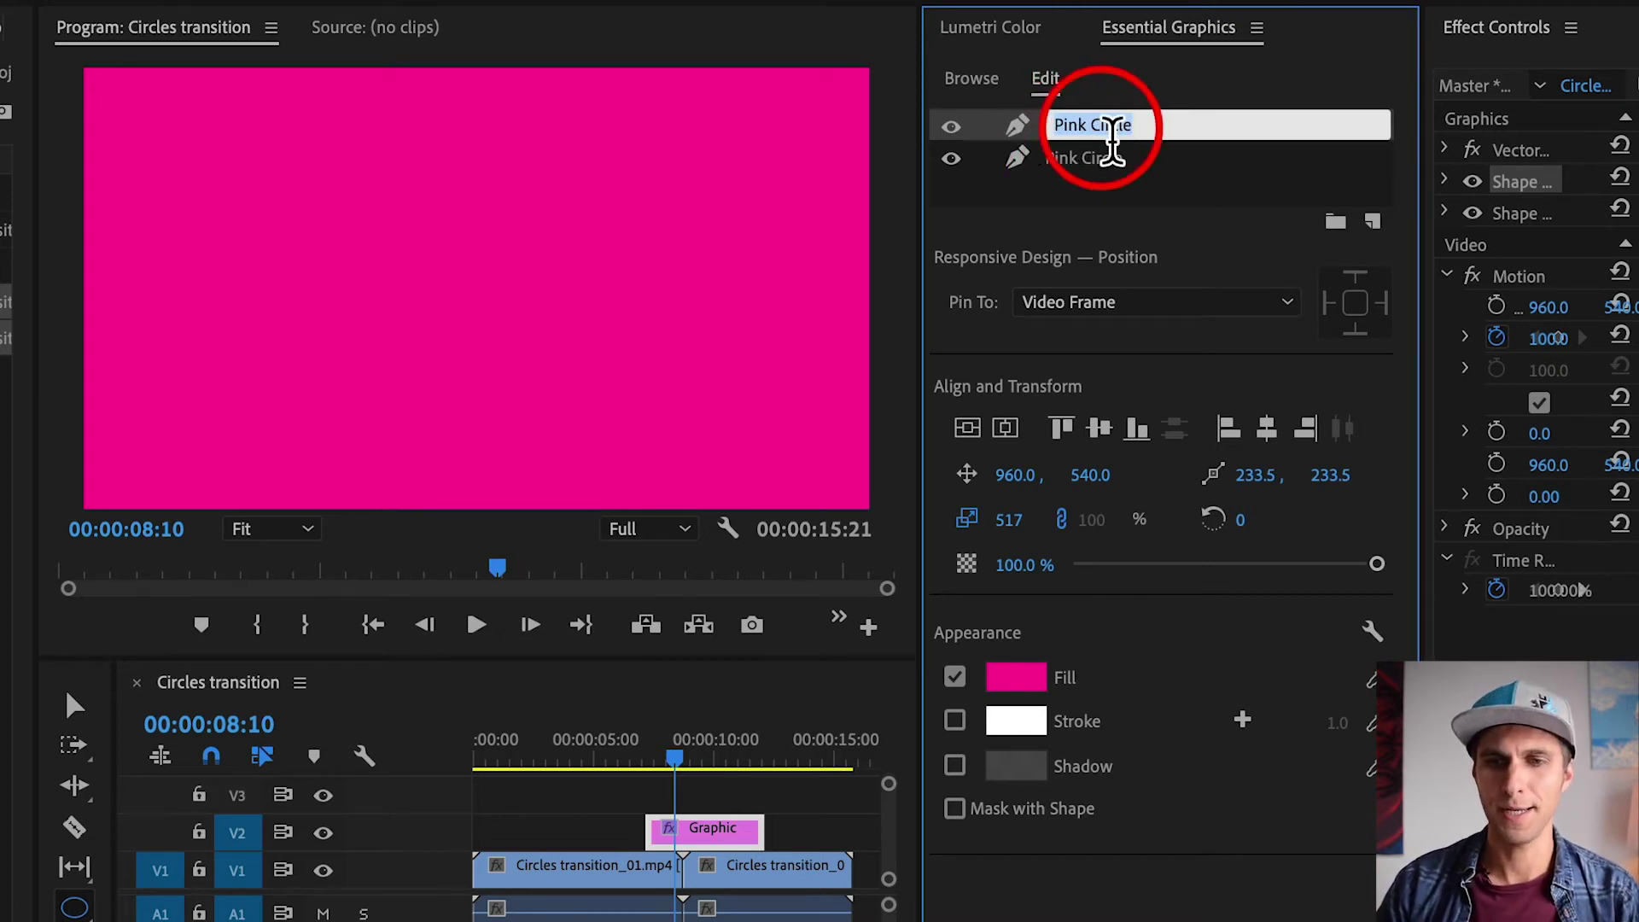
drag(1088, 135, 930, 137)
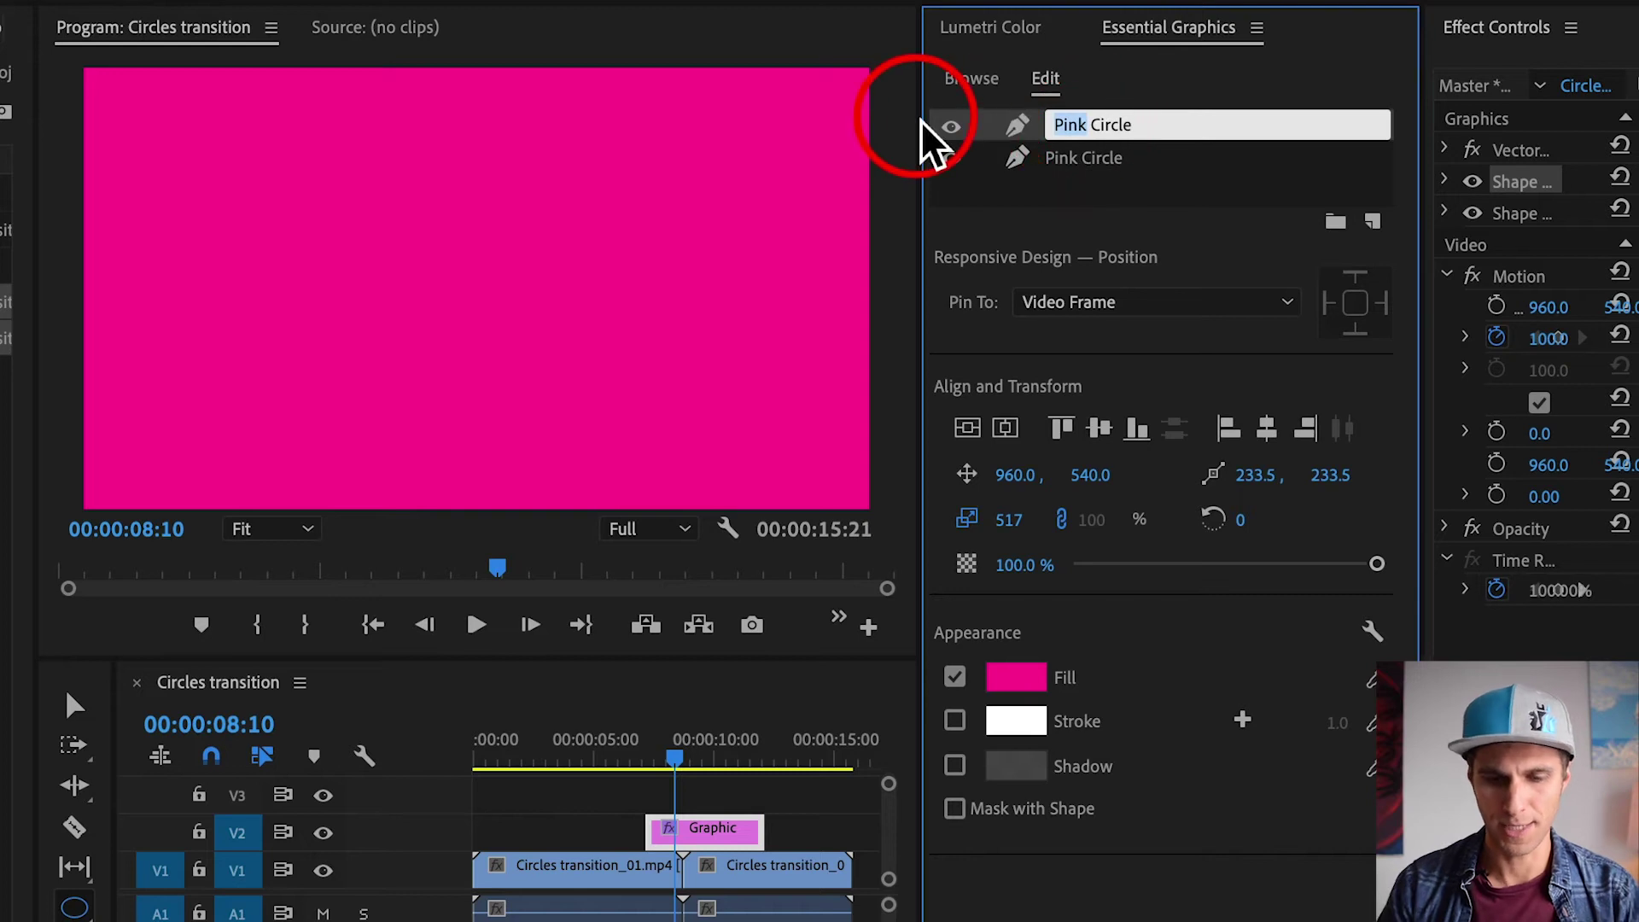
text(White)
key(Return)
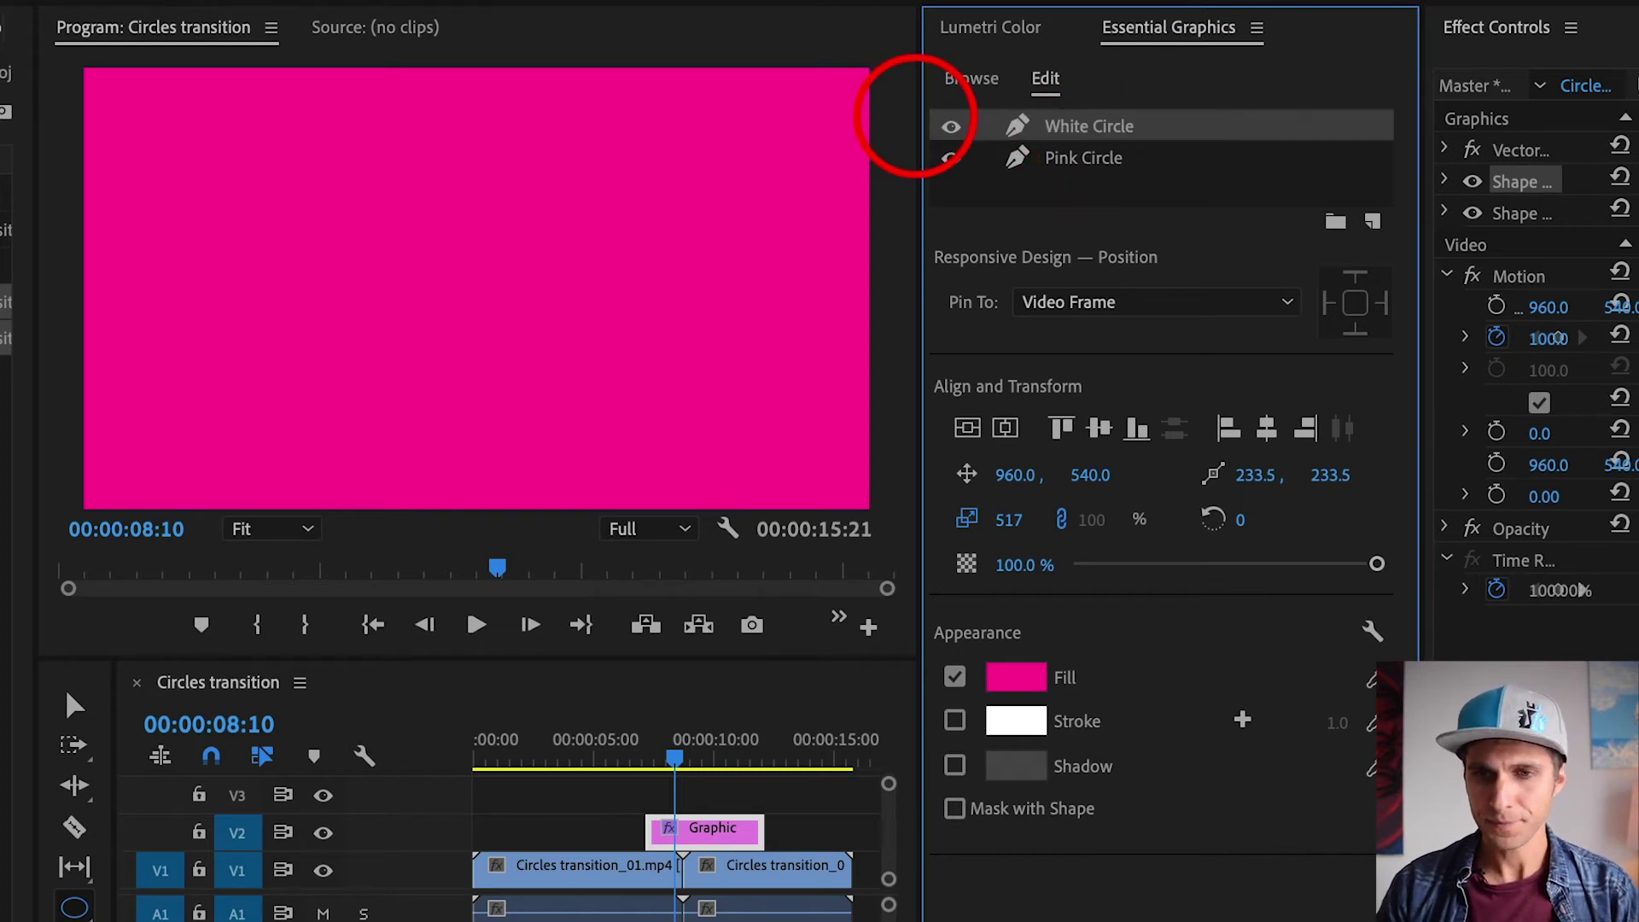
Change the White Circle's fill colour to white (FFFFFF)
click(1030, 684)
drag(633, 384, 256, 629)
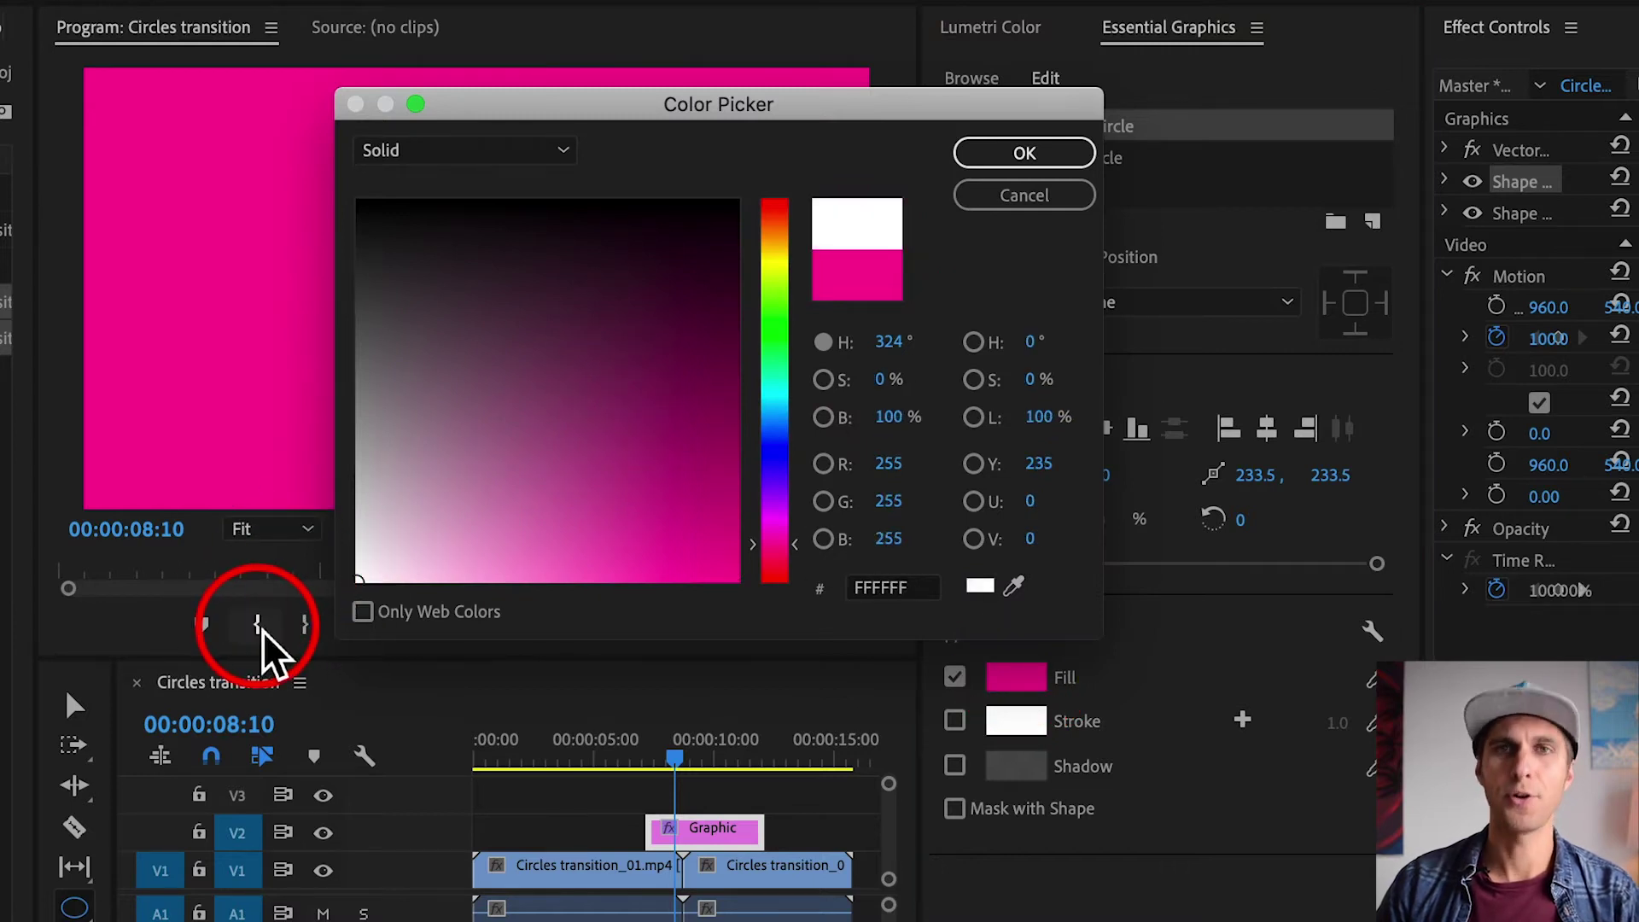
click(1033, 159)
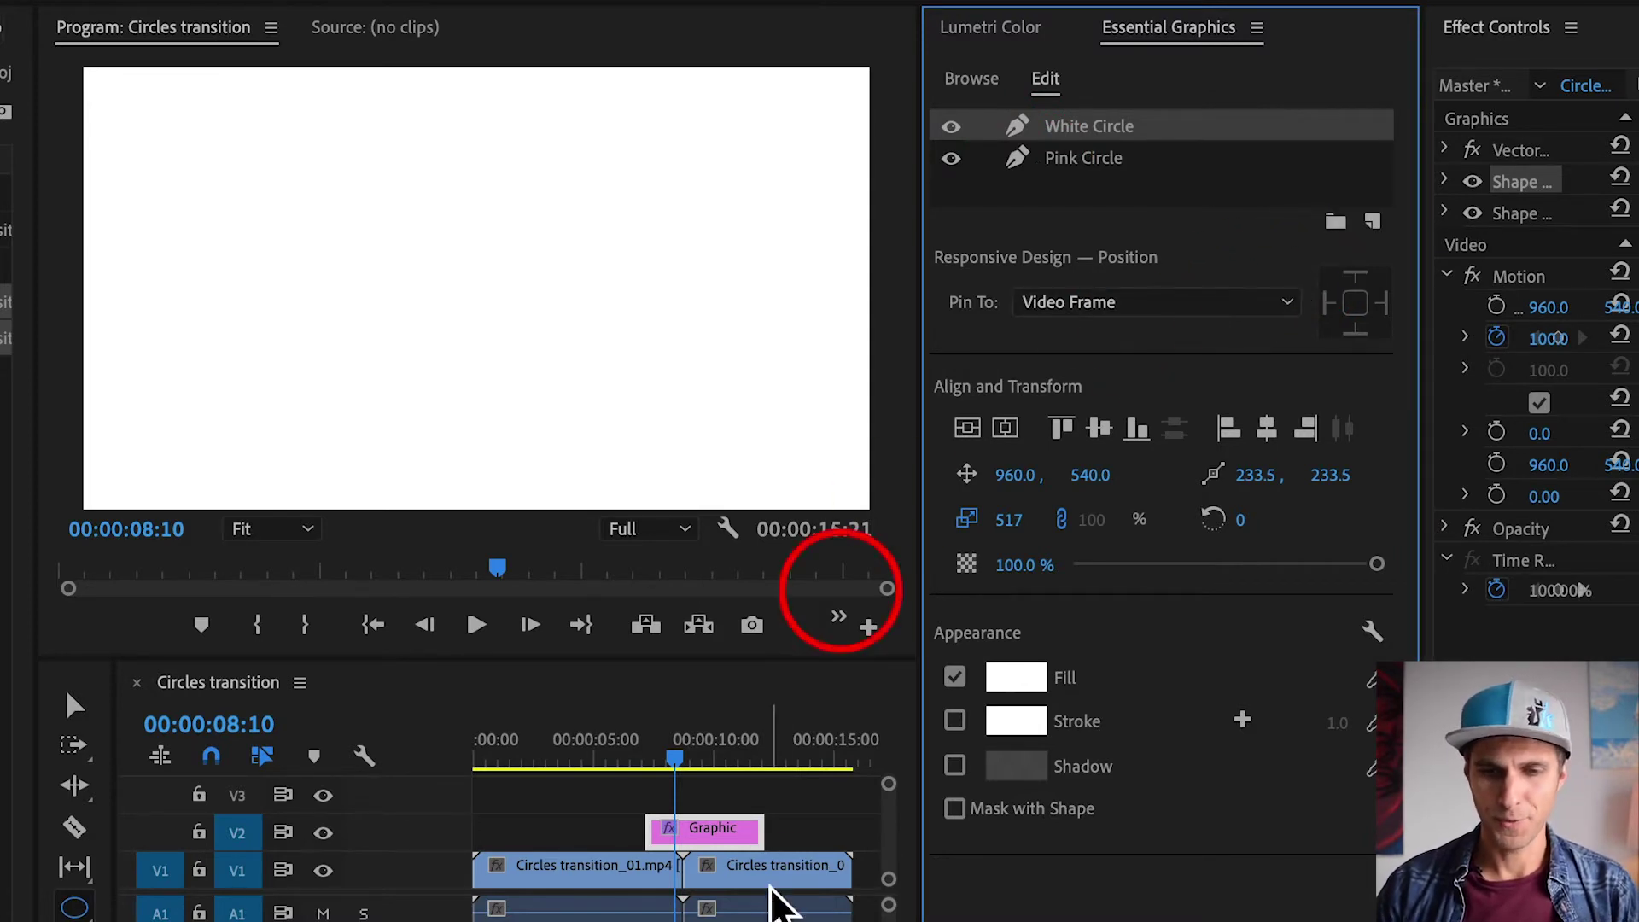
Play the white circle animation from the start of the graphic clip
click(771, 791)
key(Up)
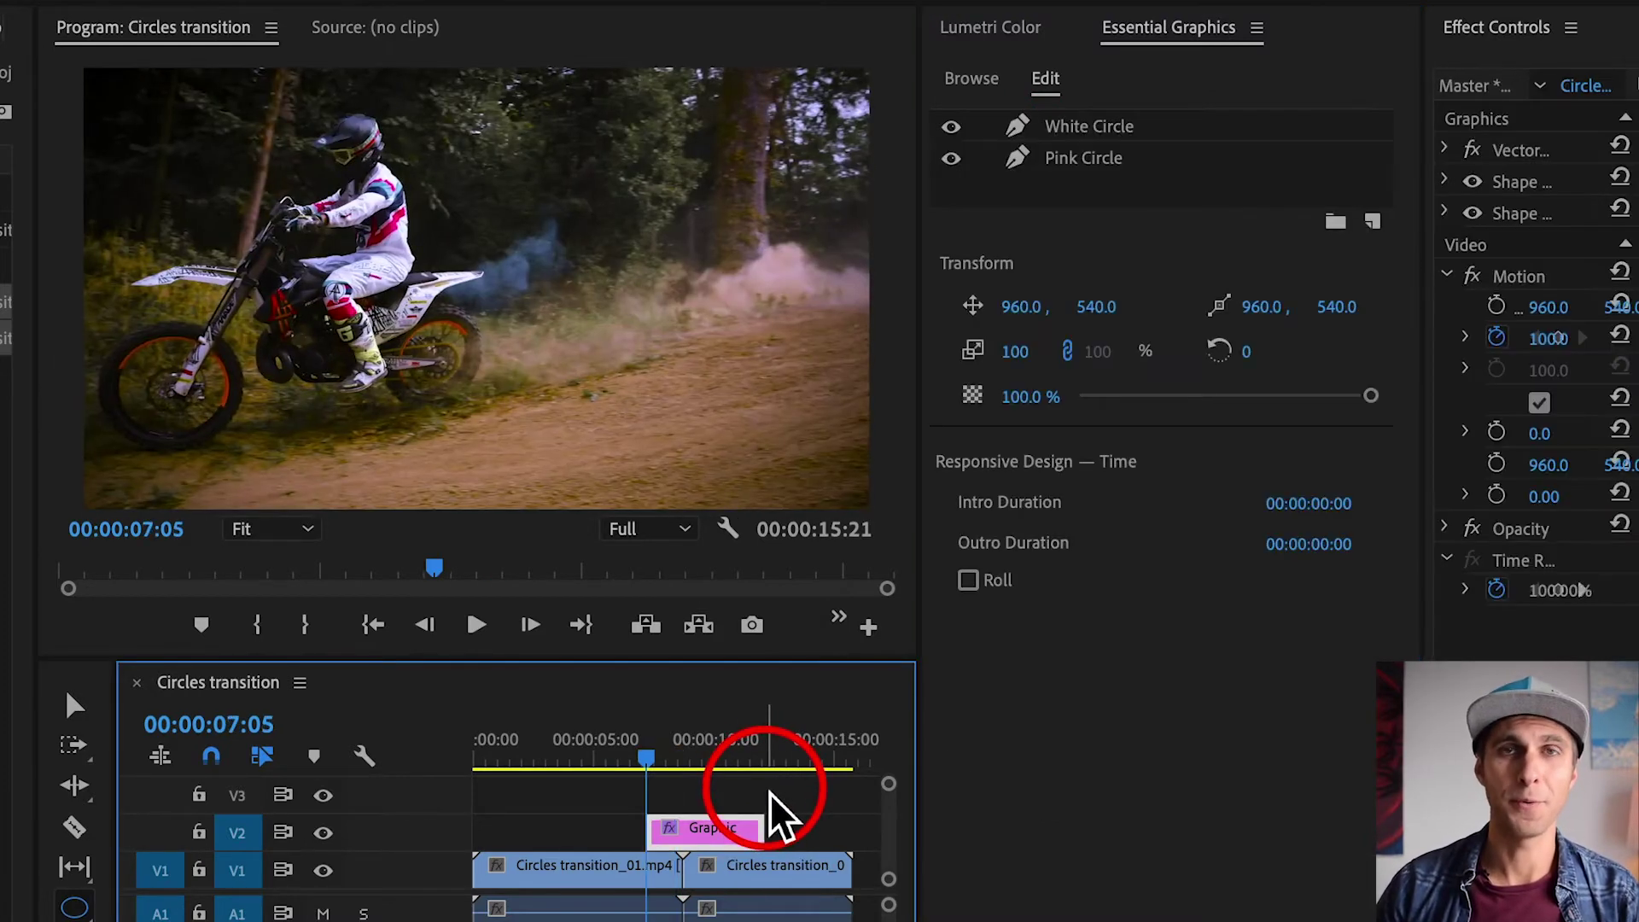
key(space)
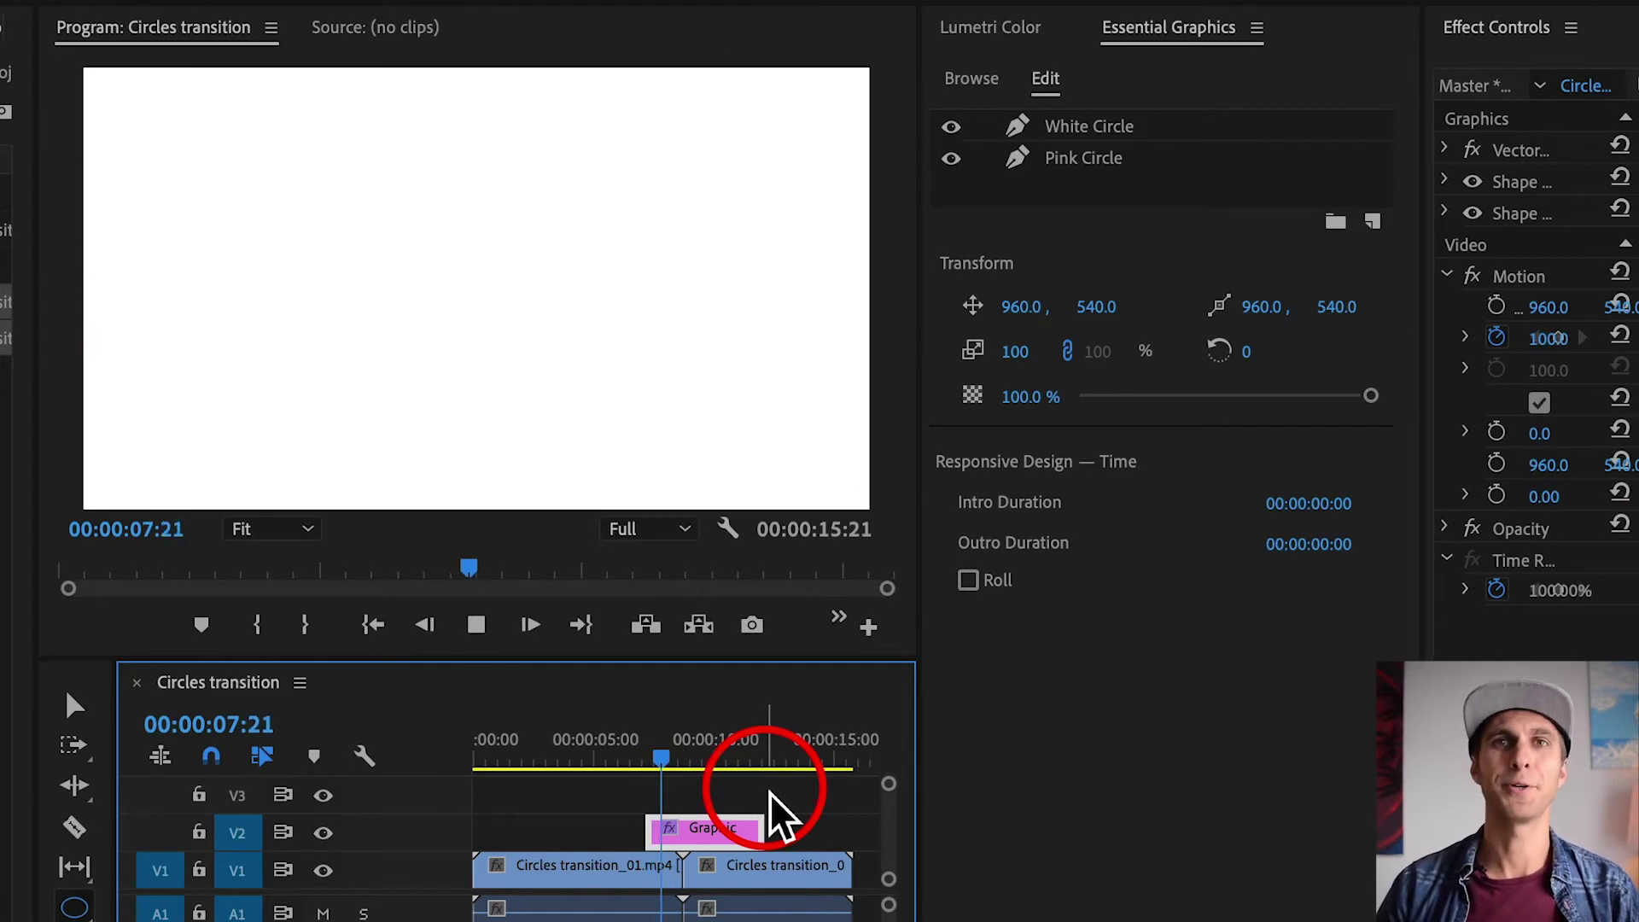
key(space)
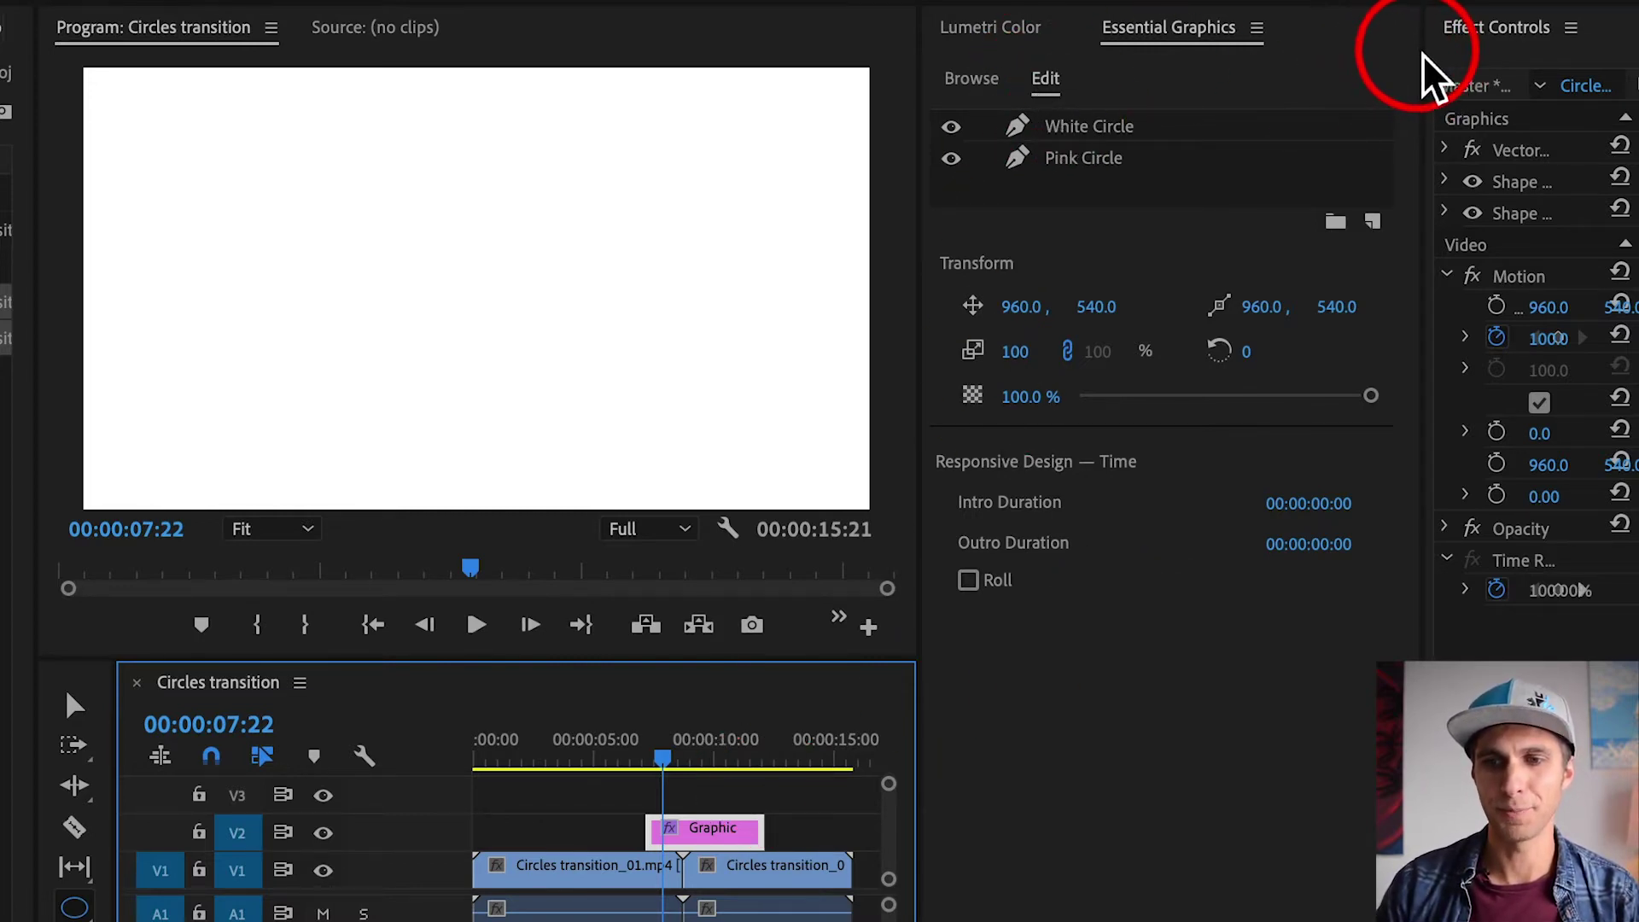
Expand the White Circle shape in Effect Controls and select its Scale keyframes
drag(1438, 63, 1061, 95)
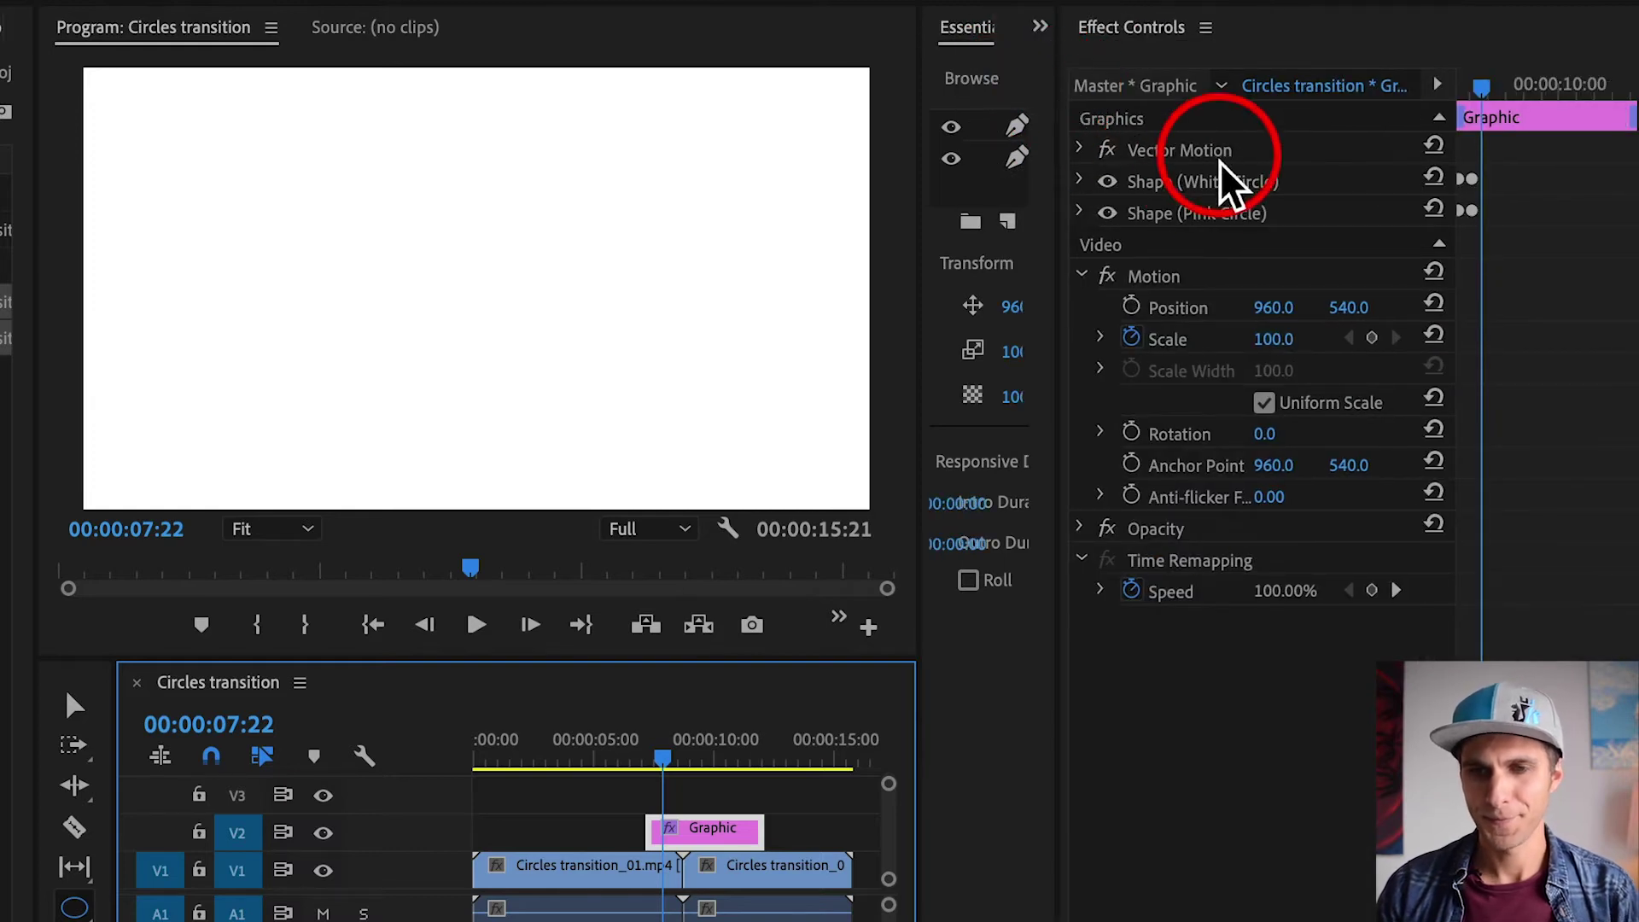
click(1202, 182)
click(1083, 182)
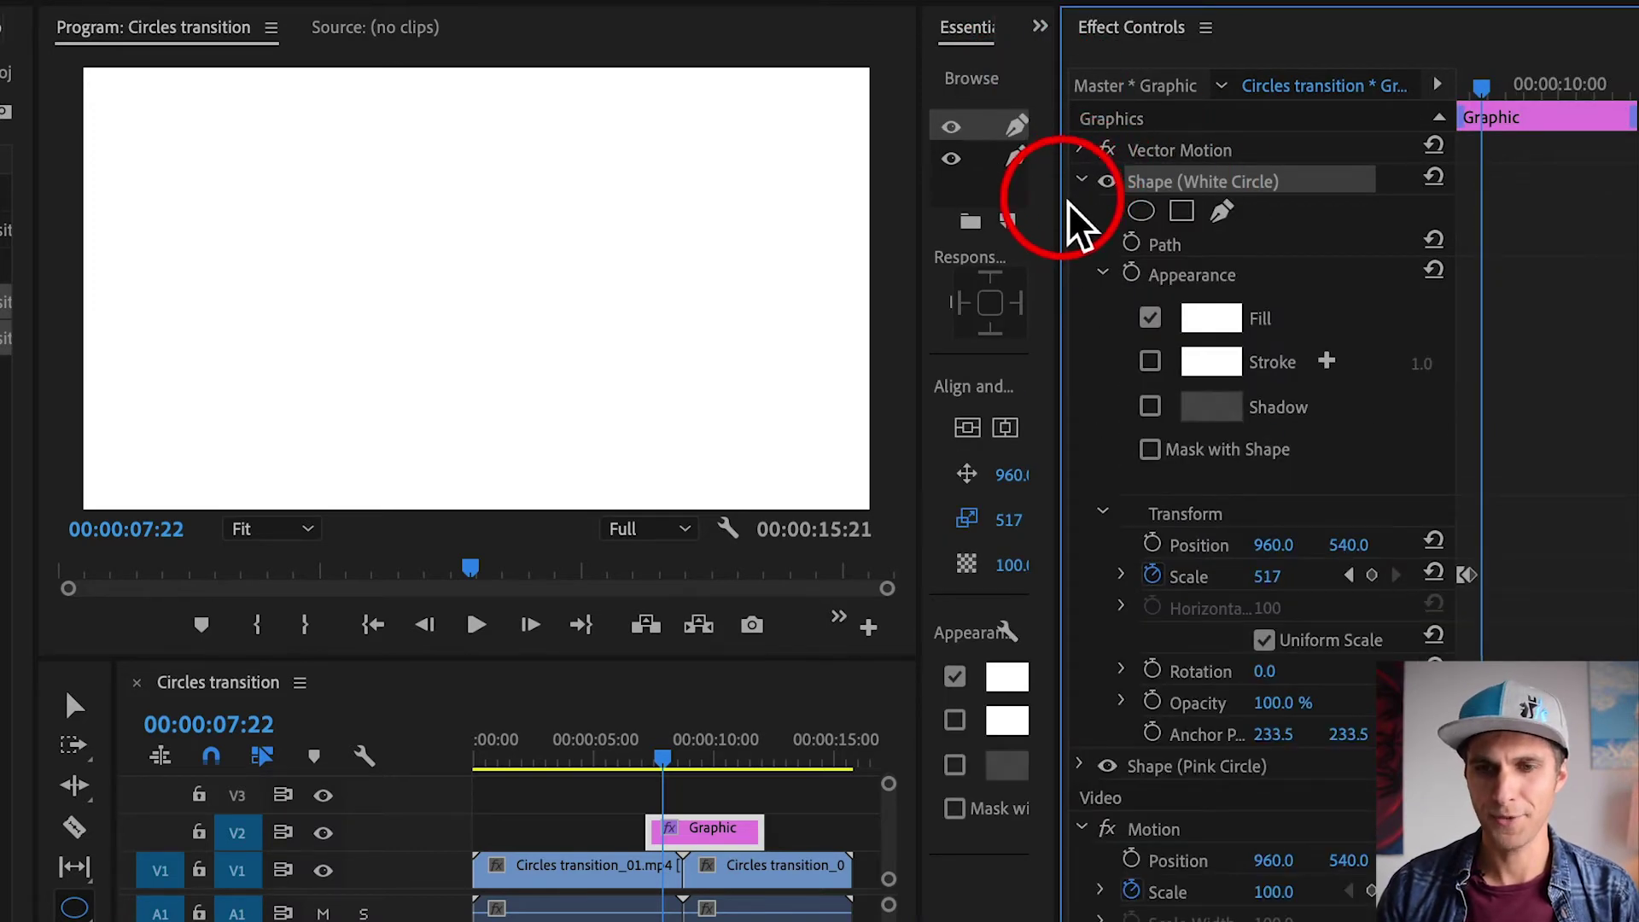
drag(1061, 206, 961, 211)
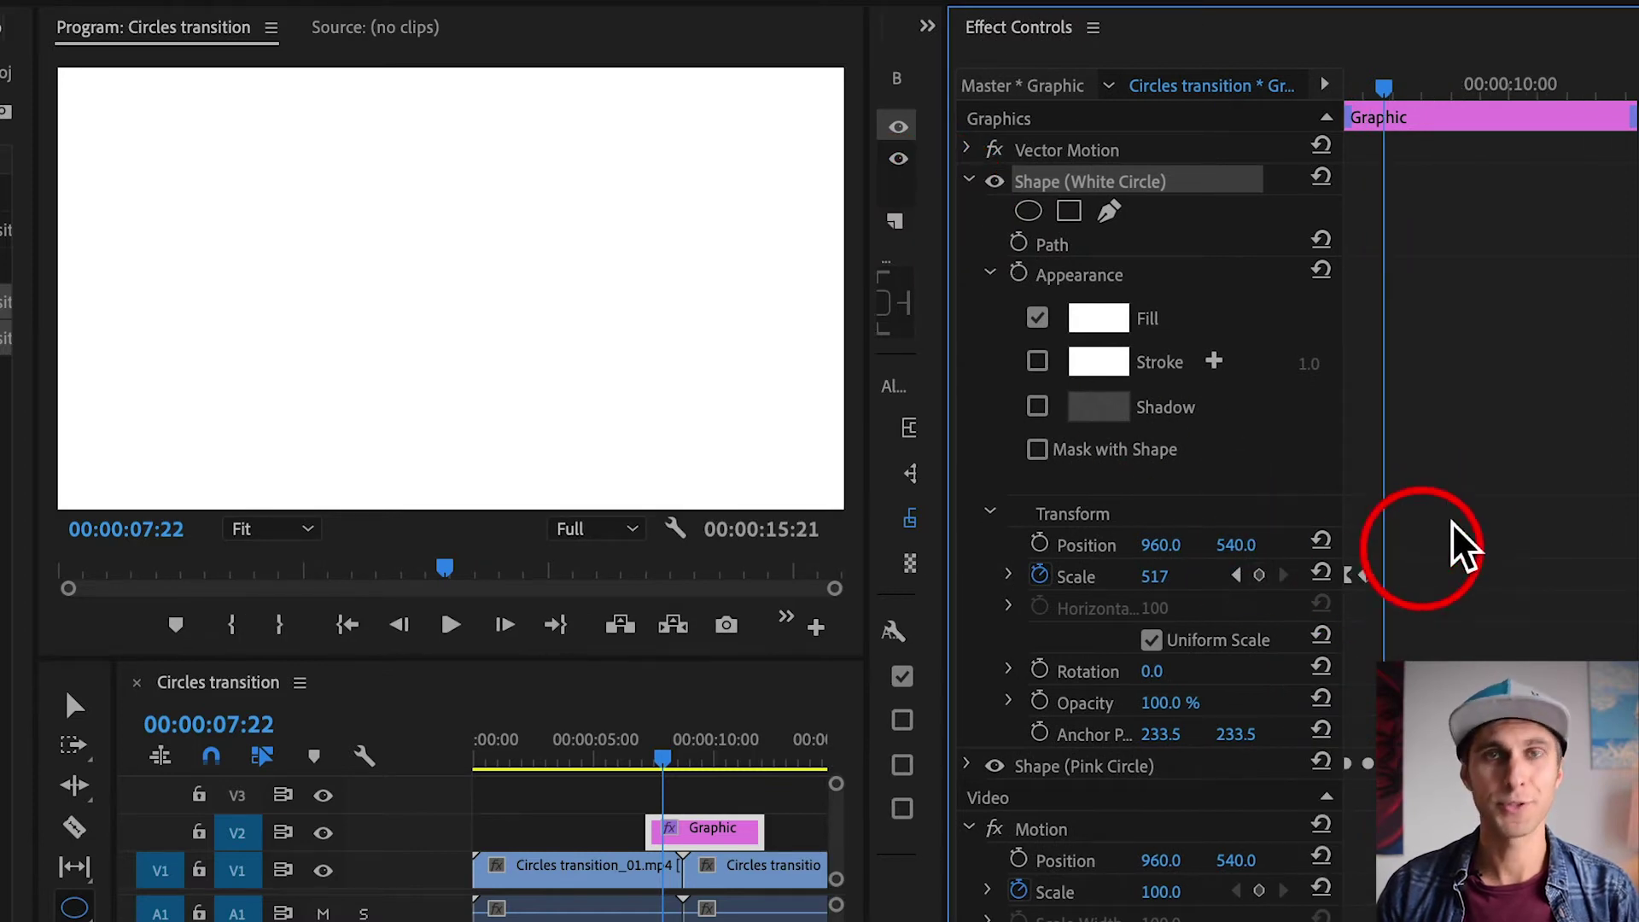
drag(1455, 537, 1322, 602)
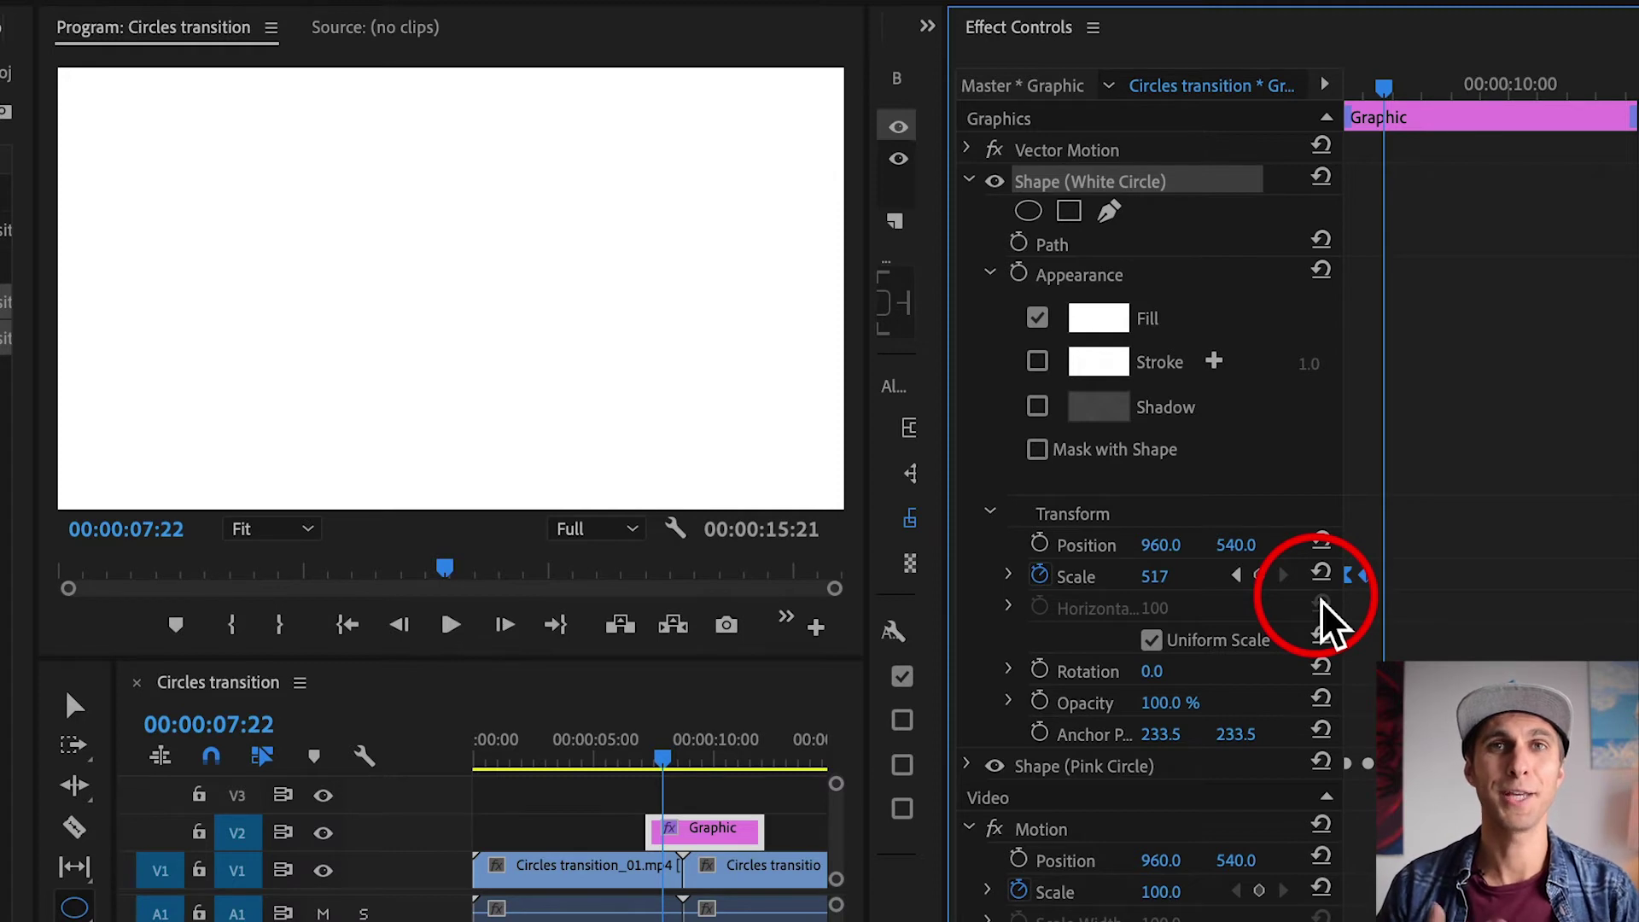
Shift the White Circle's starting Scale keyframe (value 0) to 00:00:07:10
key(Up)
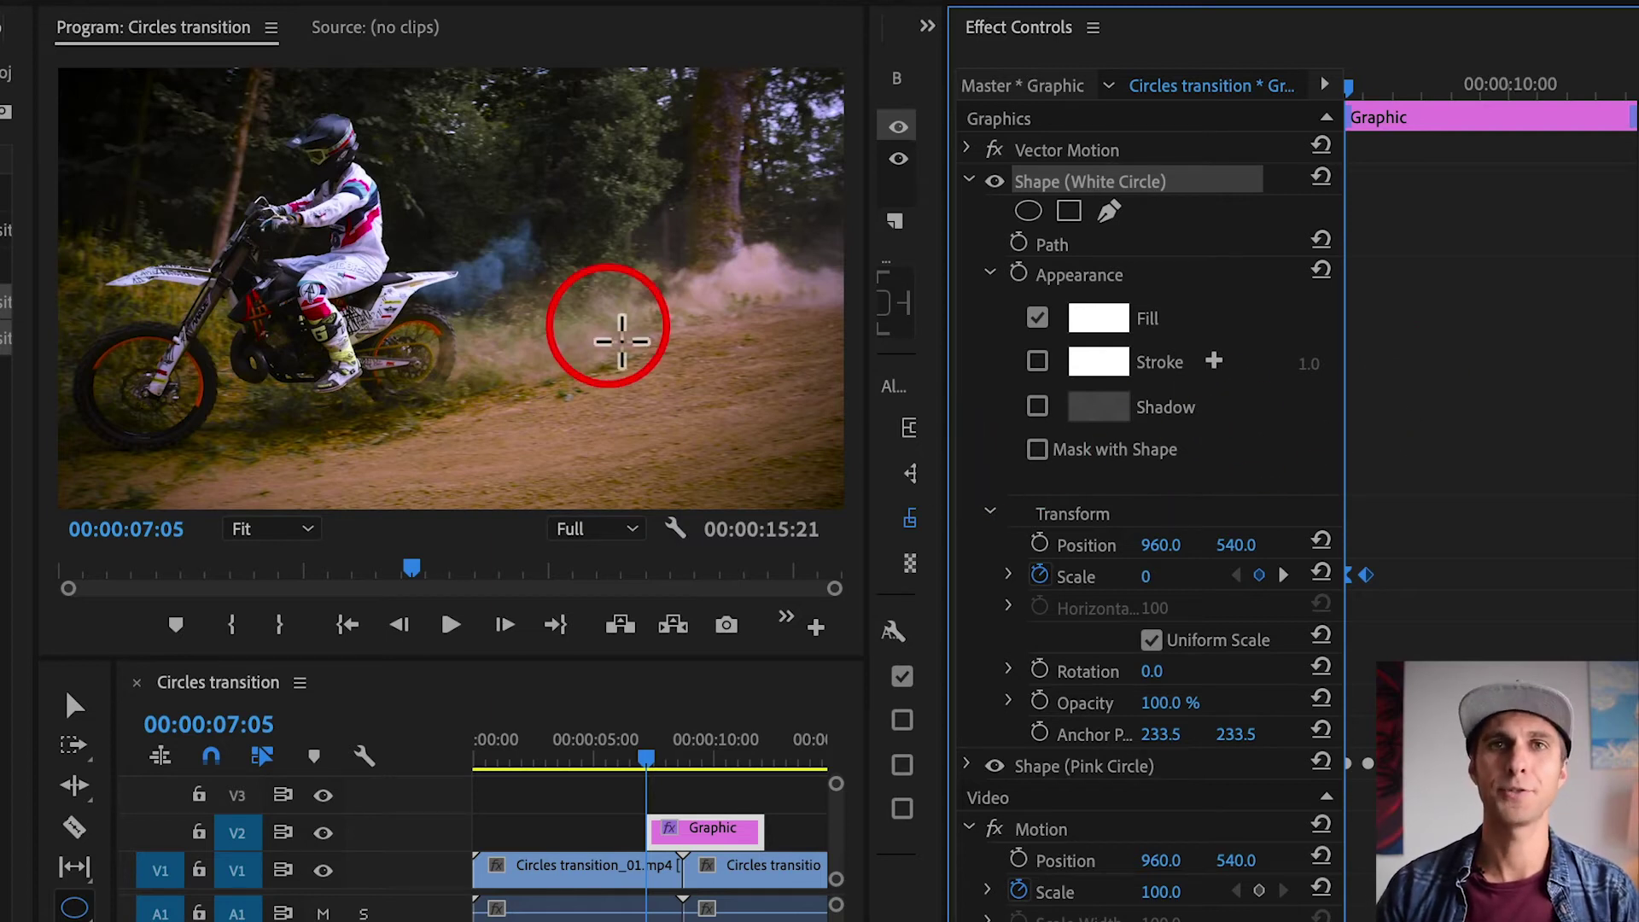
click(168, 533)
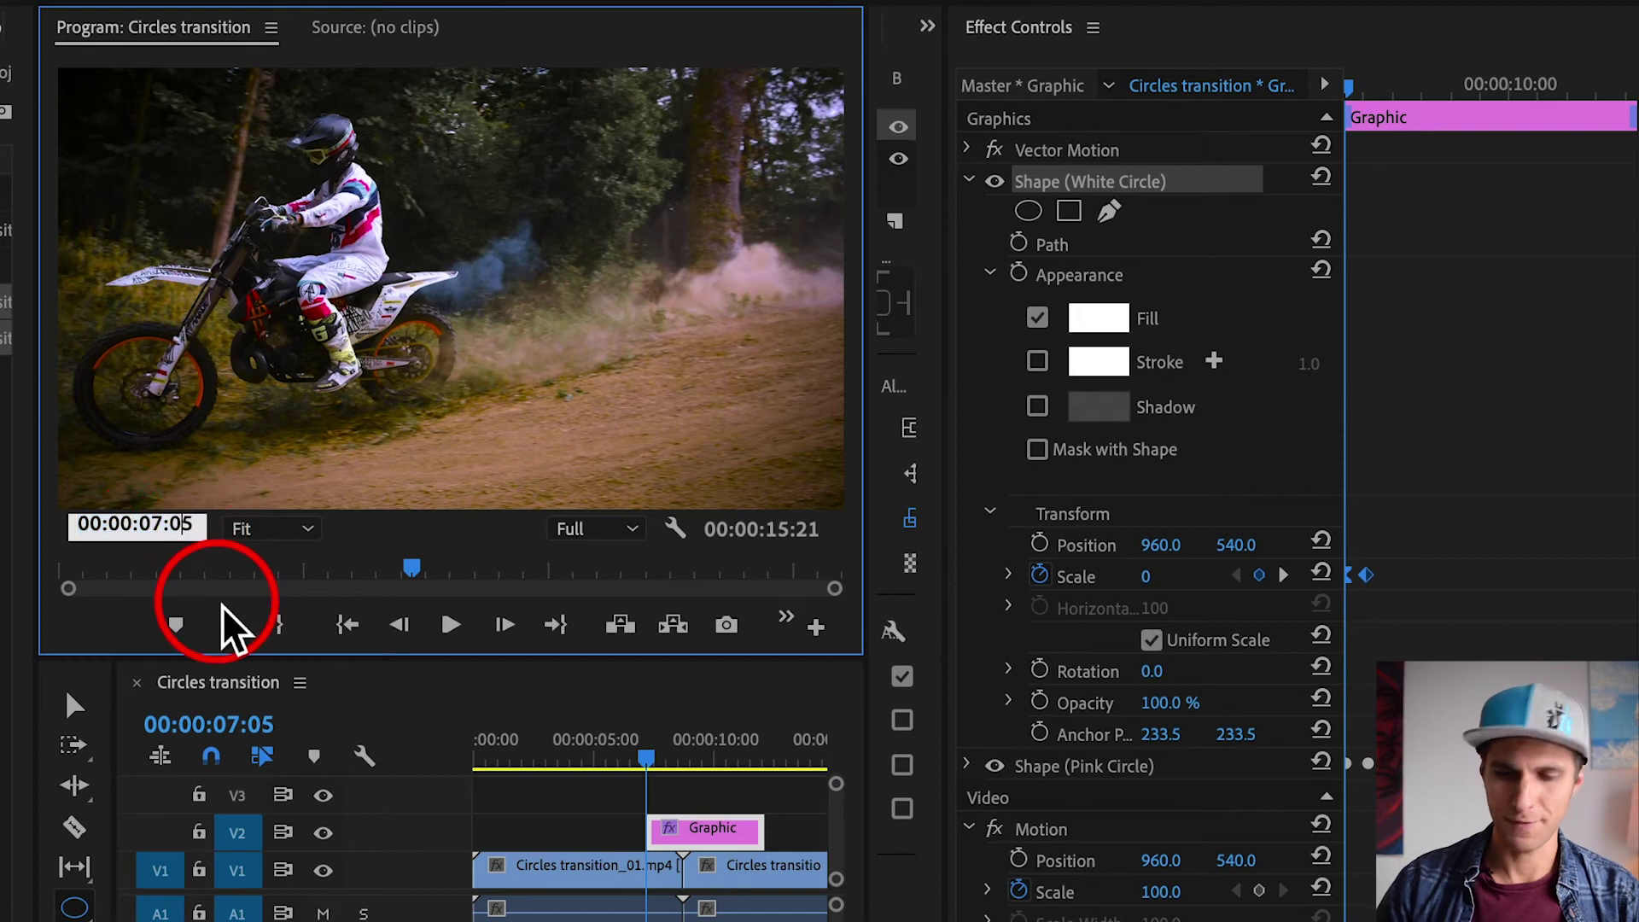
key(BackSpace)
key(BackSpace)
text(10)
key(Return)
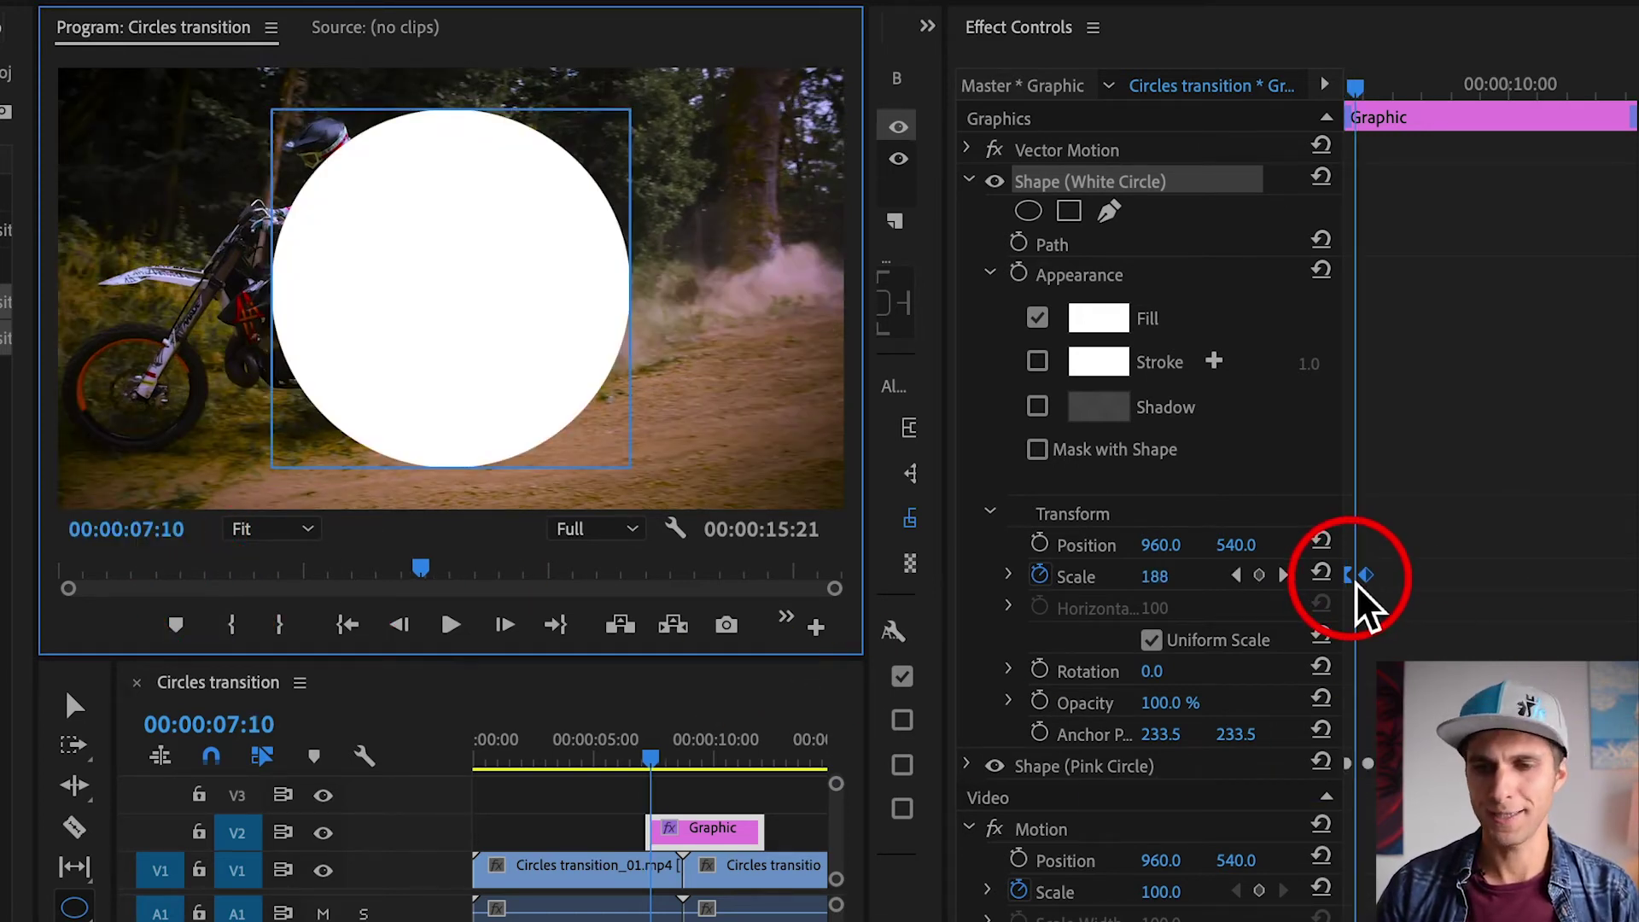
drag(1356, 582, 1361, 582)
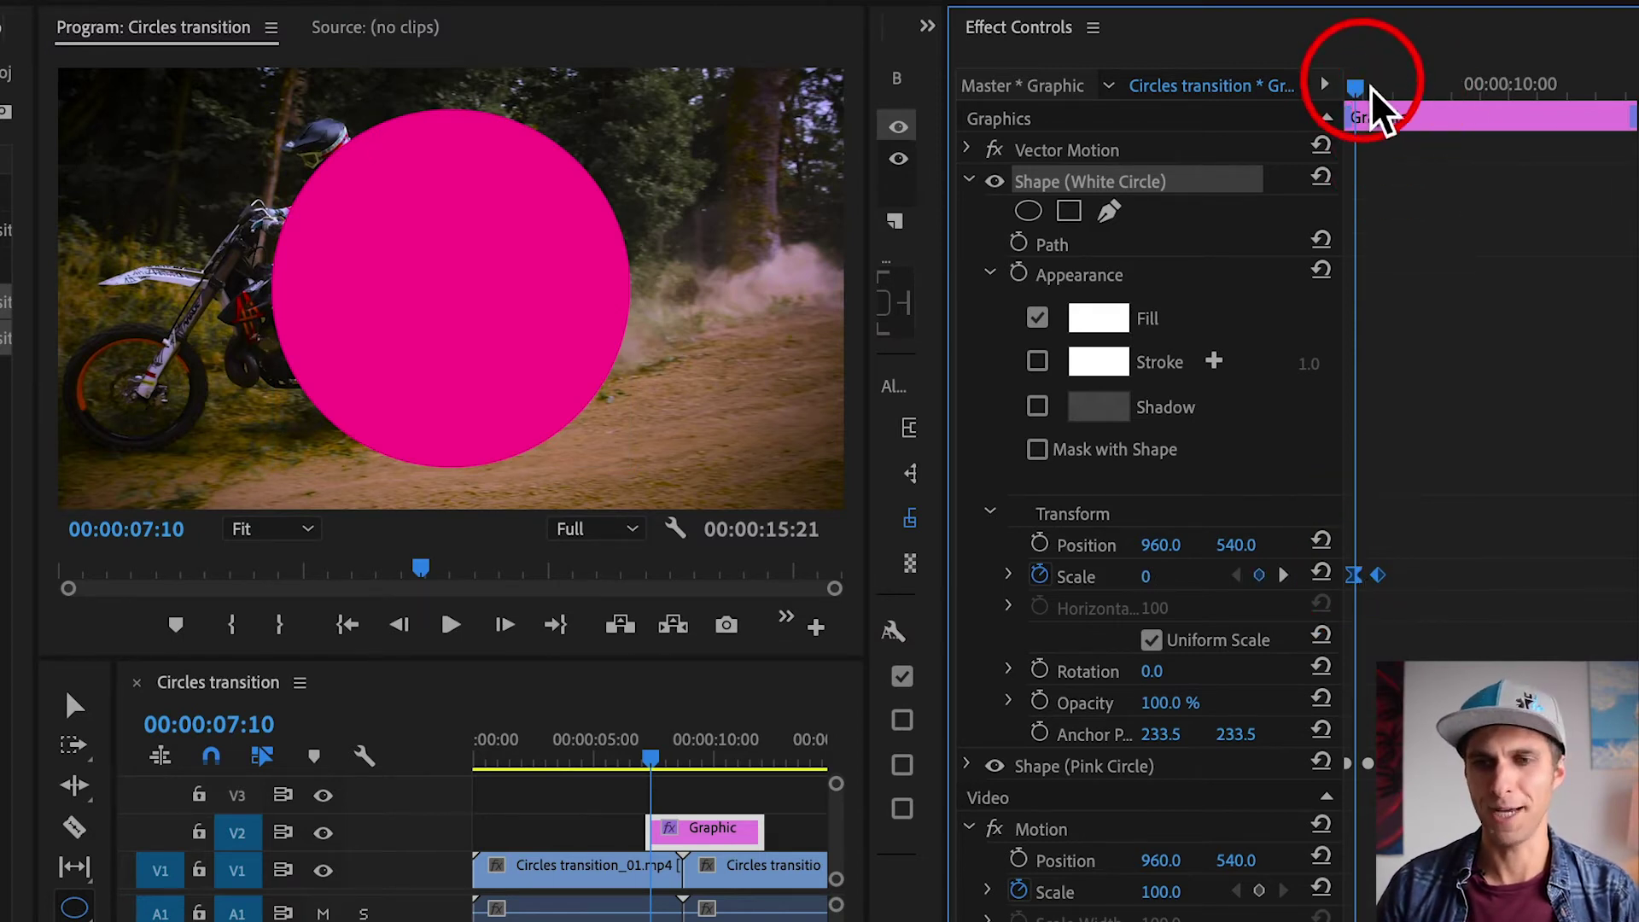
drag(1357, 85, 1281, 110)
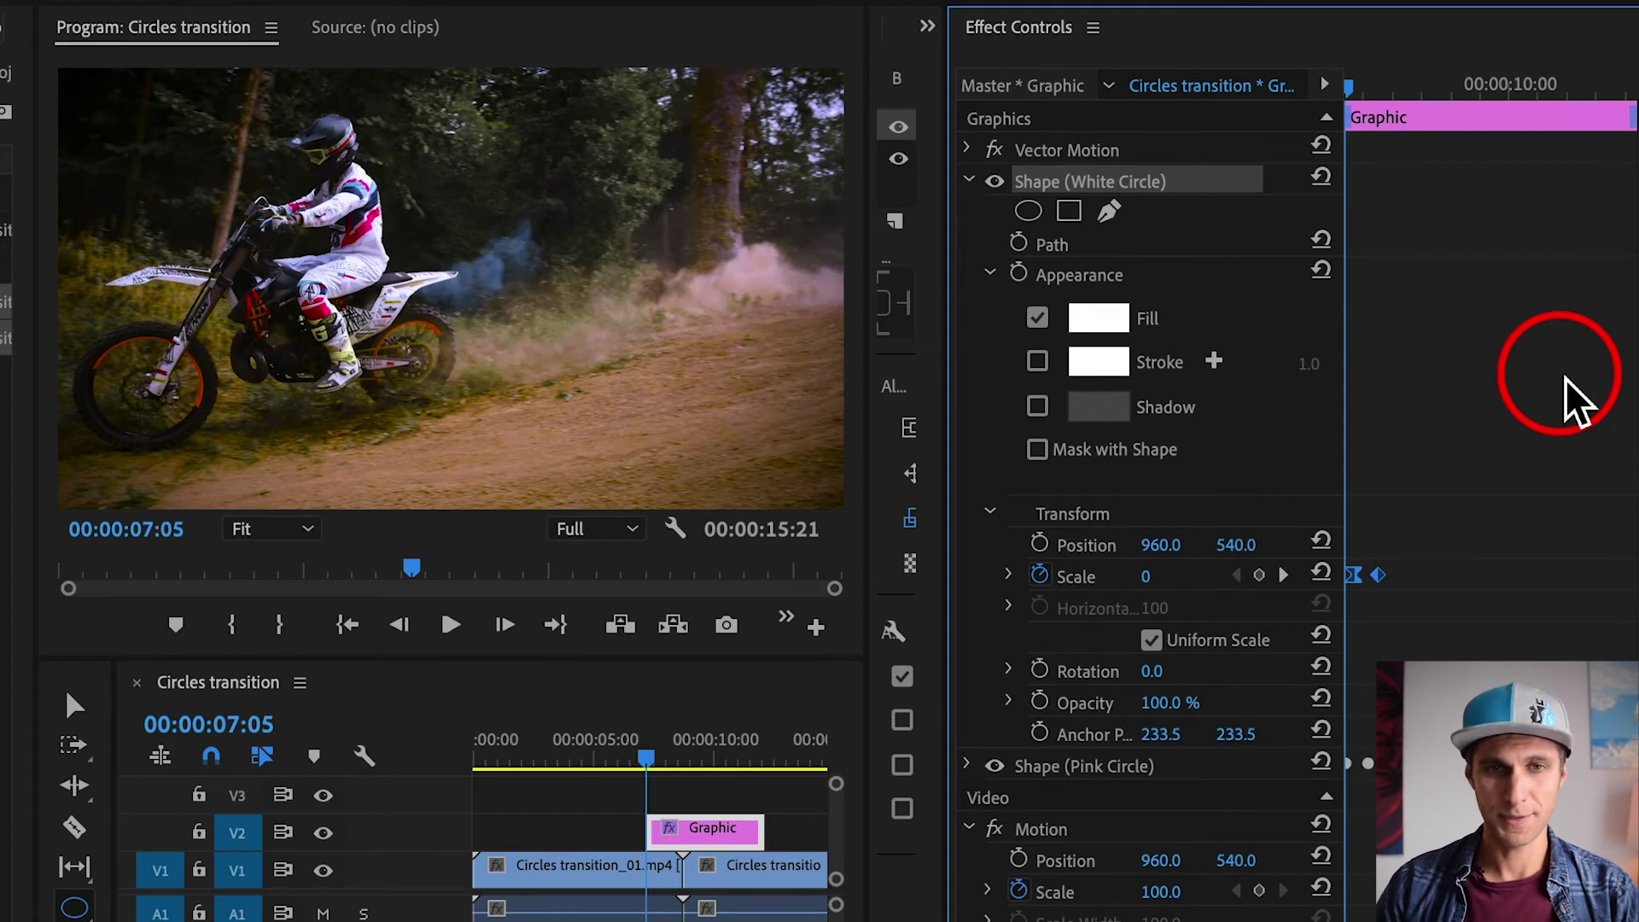
key(space)
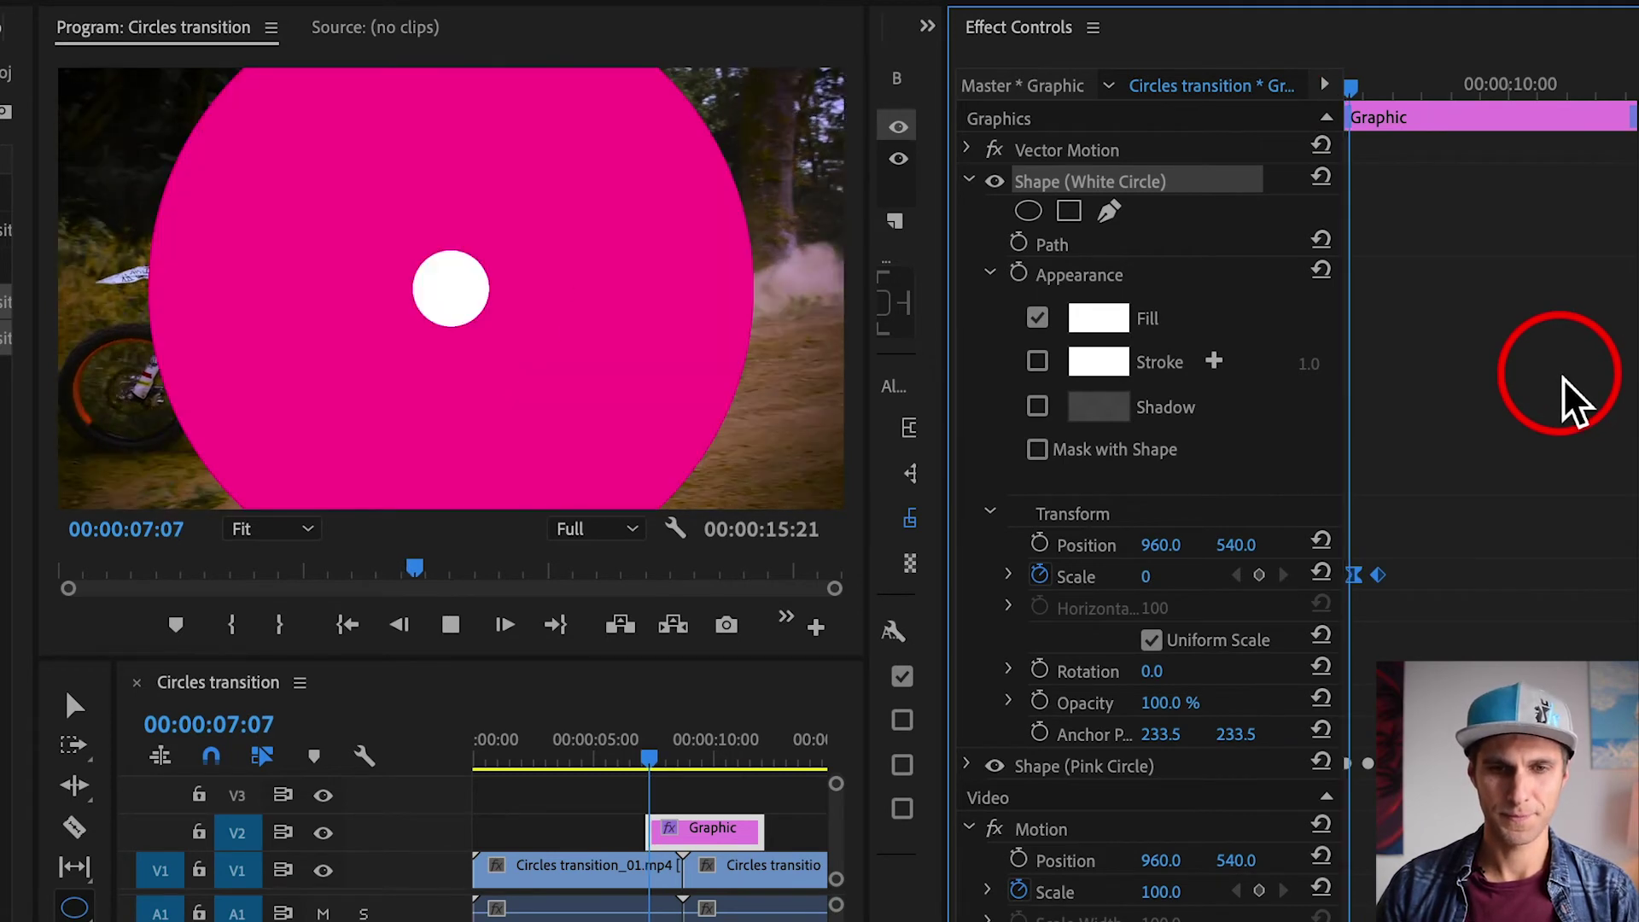
key(space)
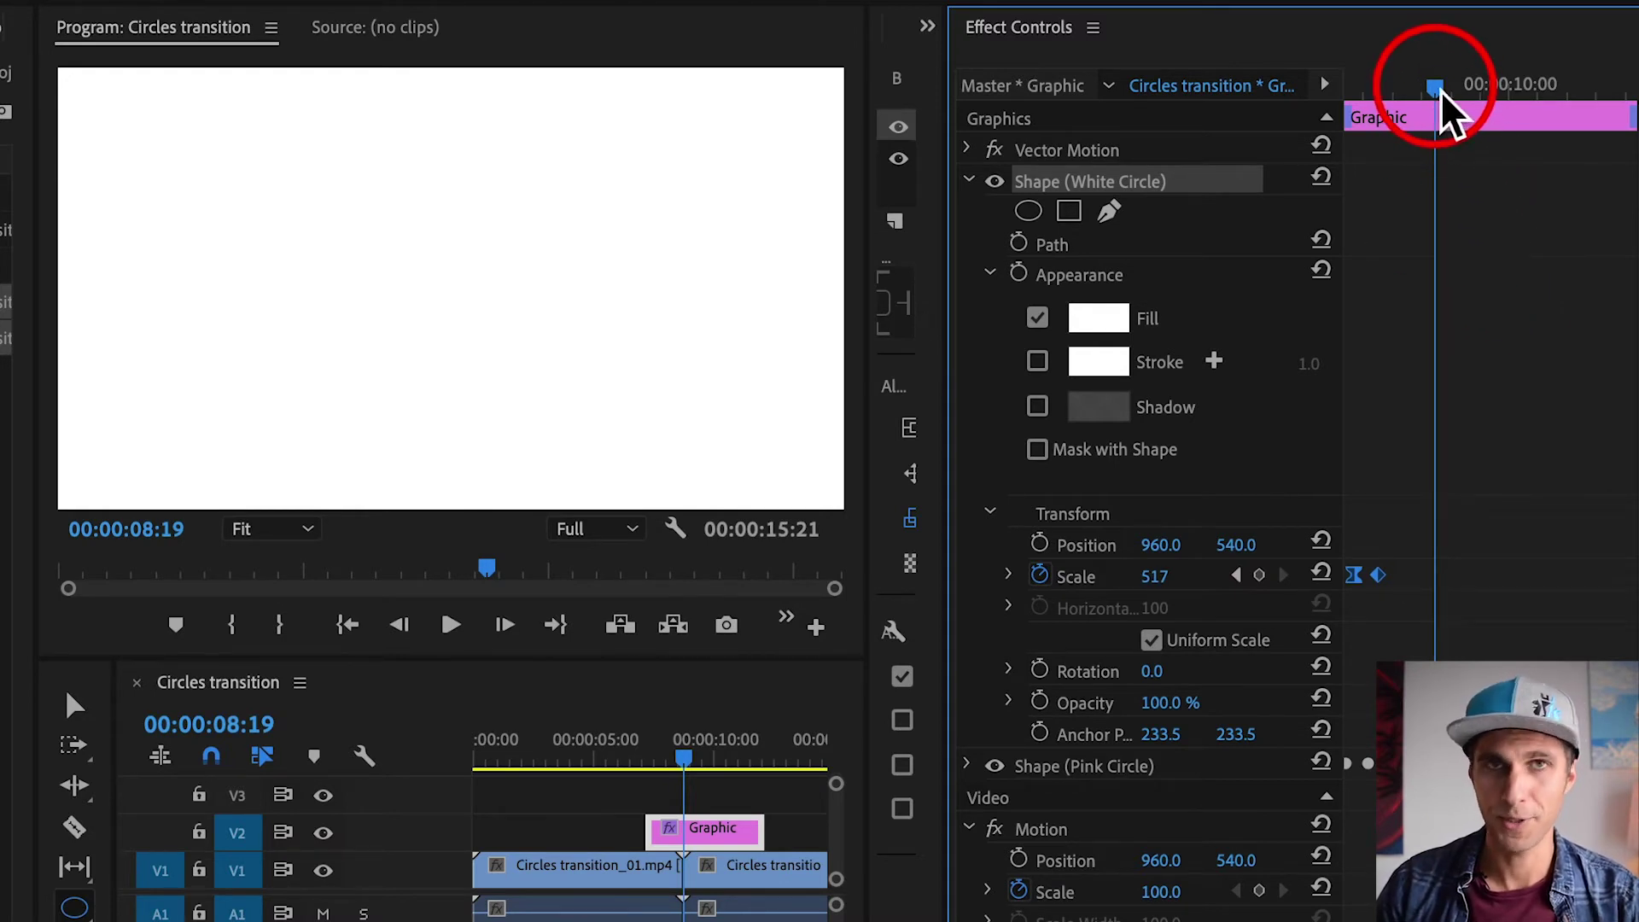
drag(1443, 93, 1255, 136)
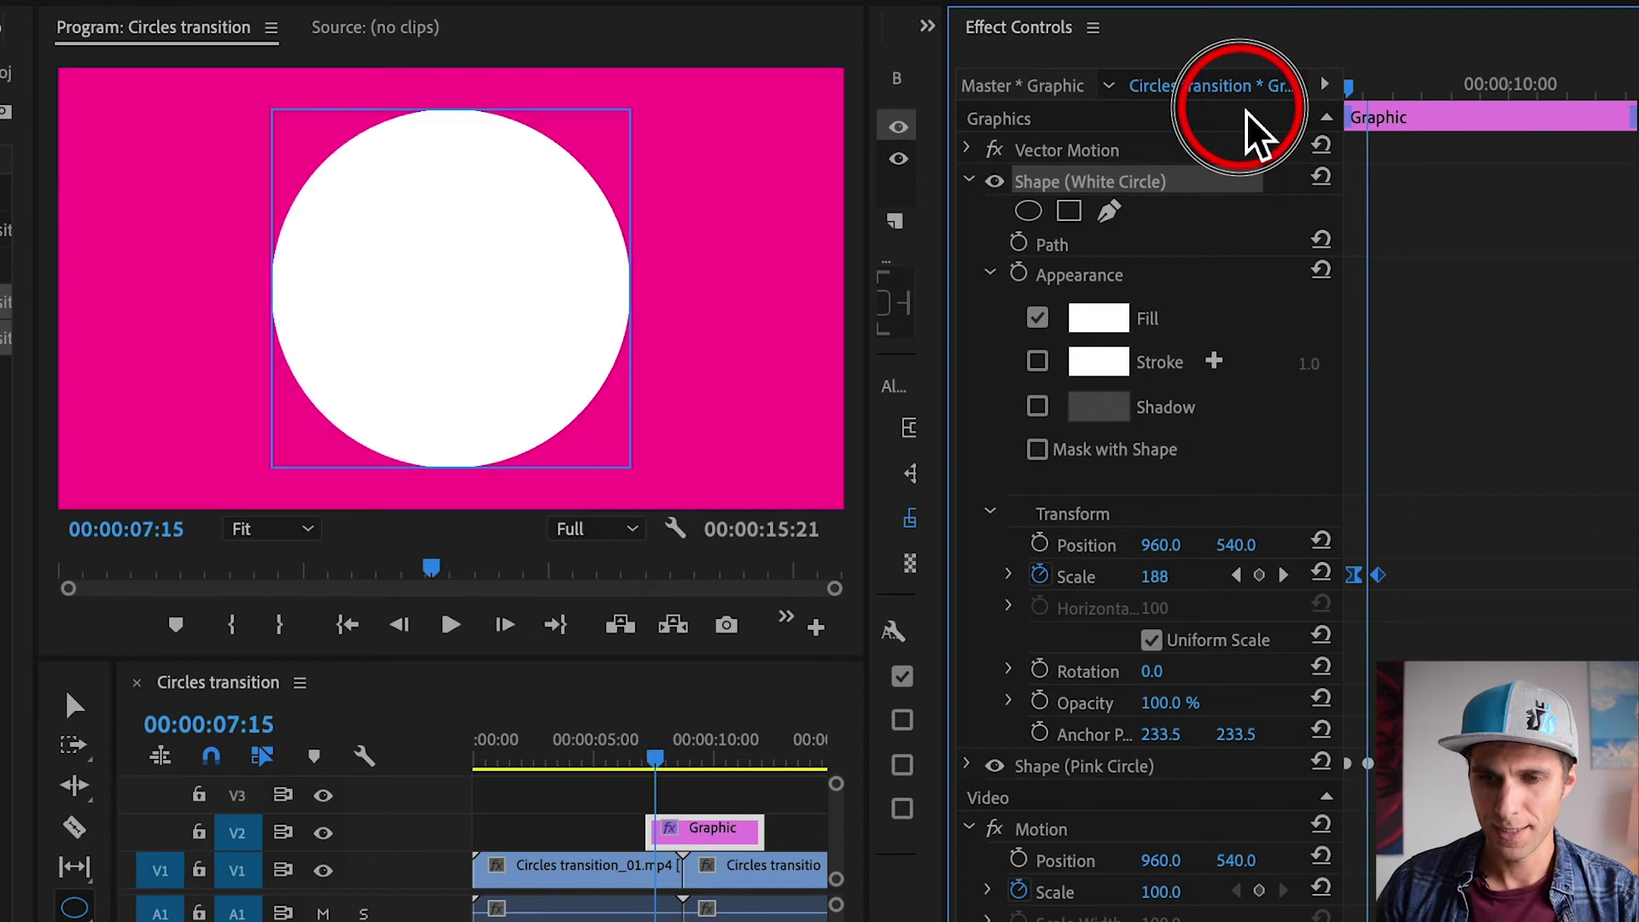
Duplicate the White Circle layer and rename the top copy 'Blue Circle'
click(969, 180)
drag(952, 117, 1324, 102)
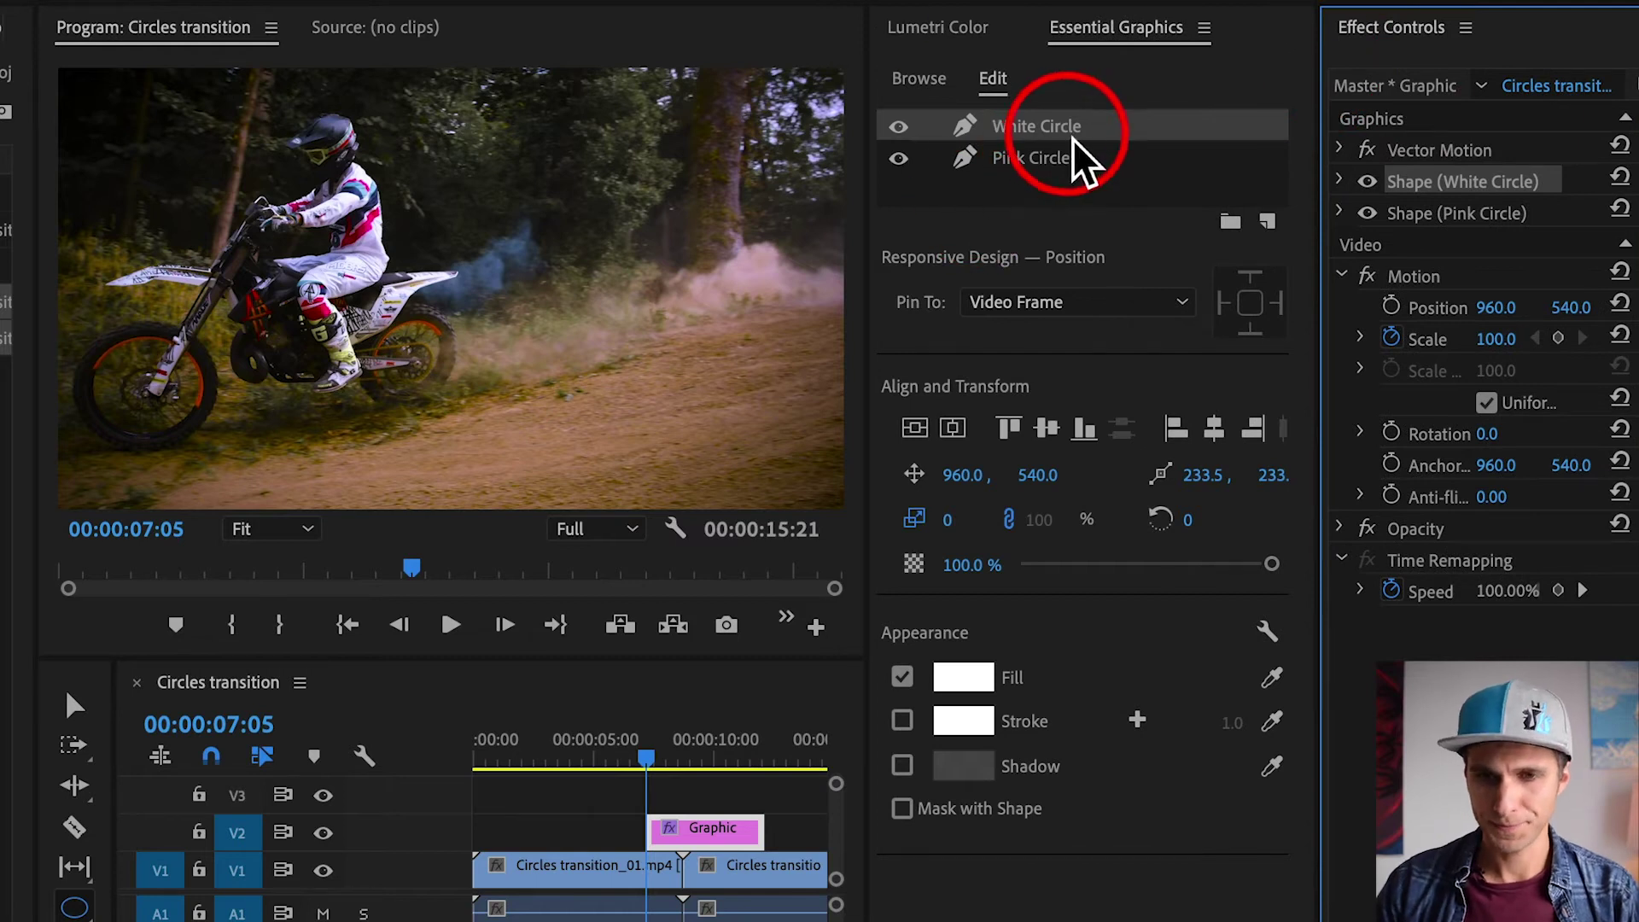
right_click(1044, 139)
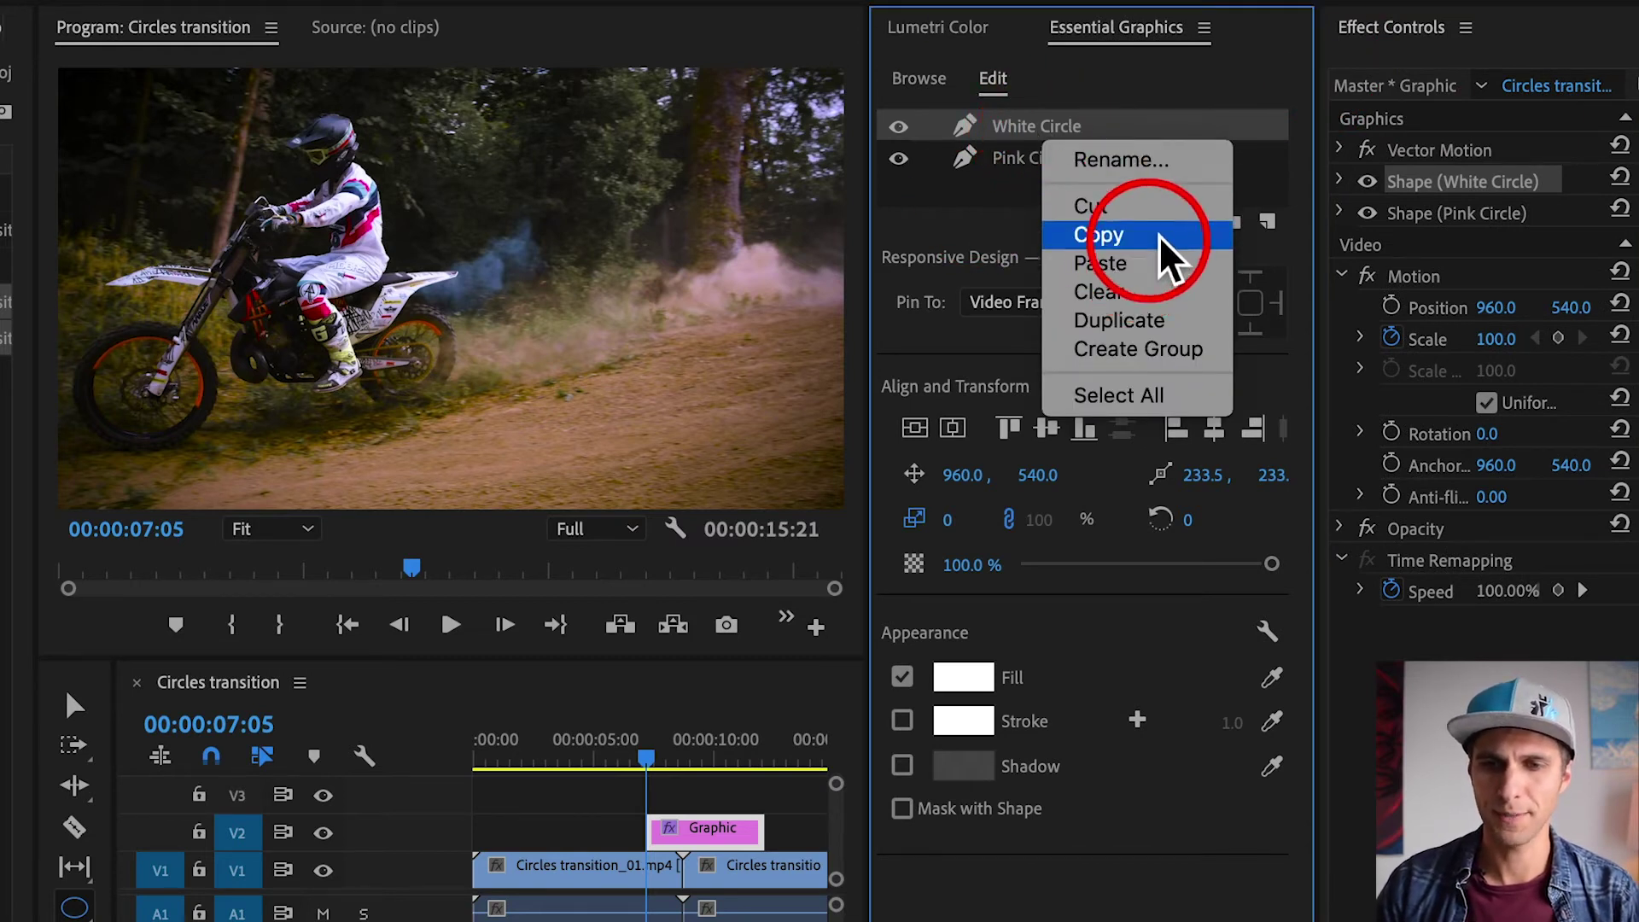
click(1154, 335)
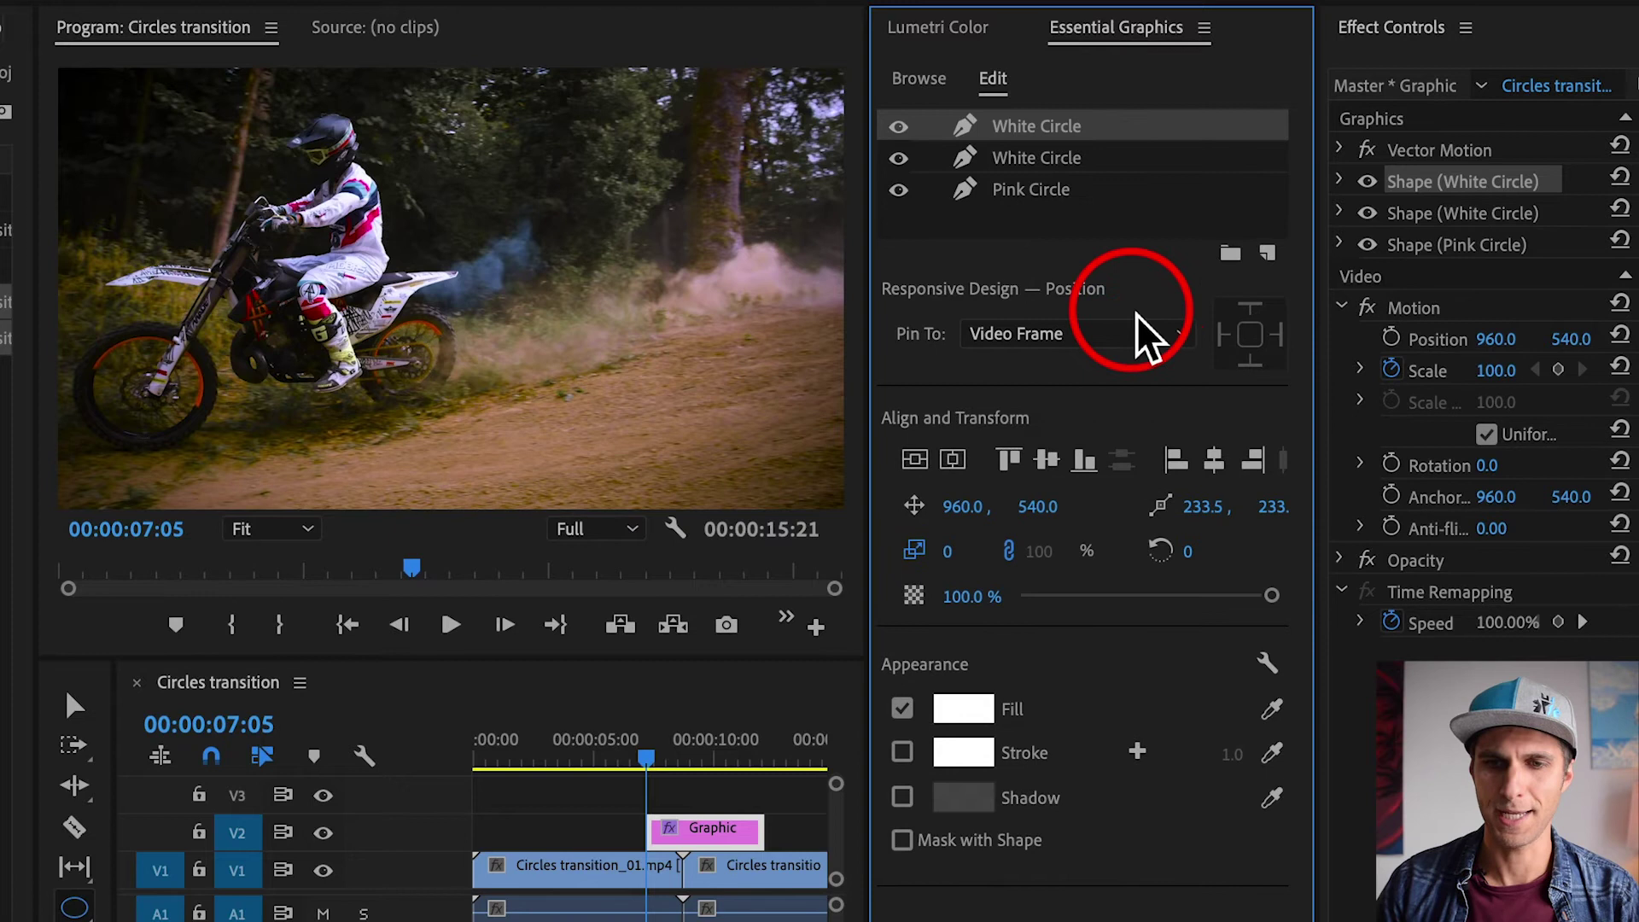
double_click(1042, 135)
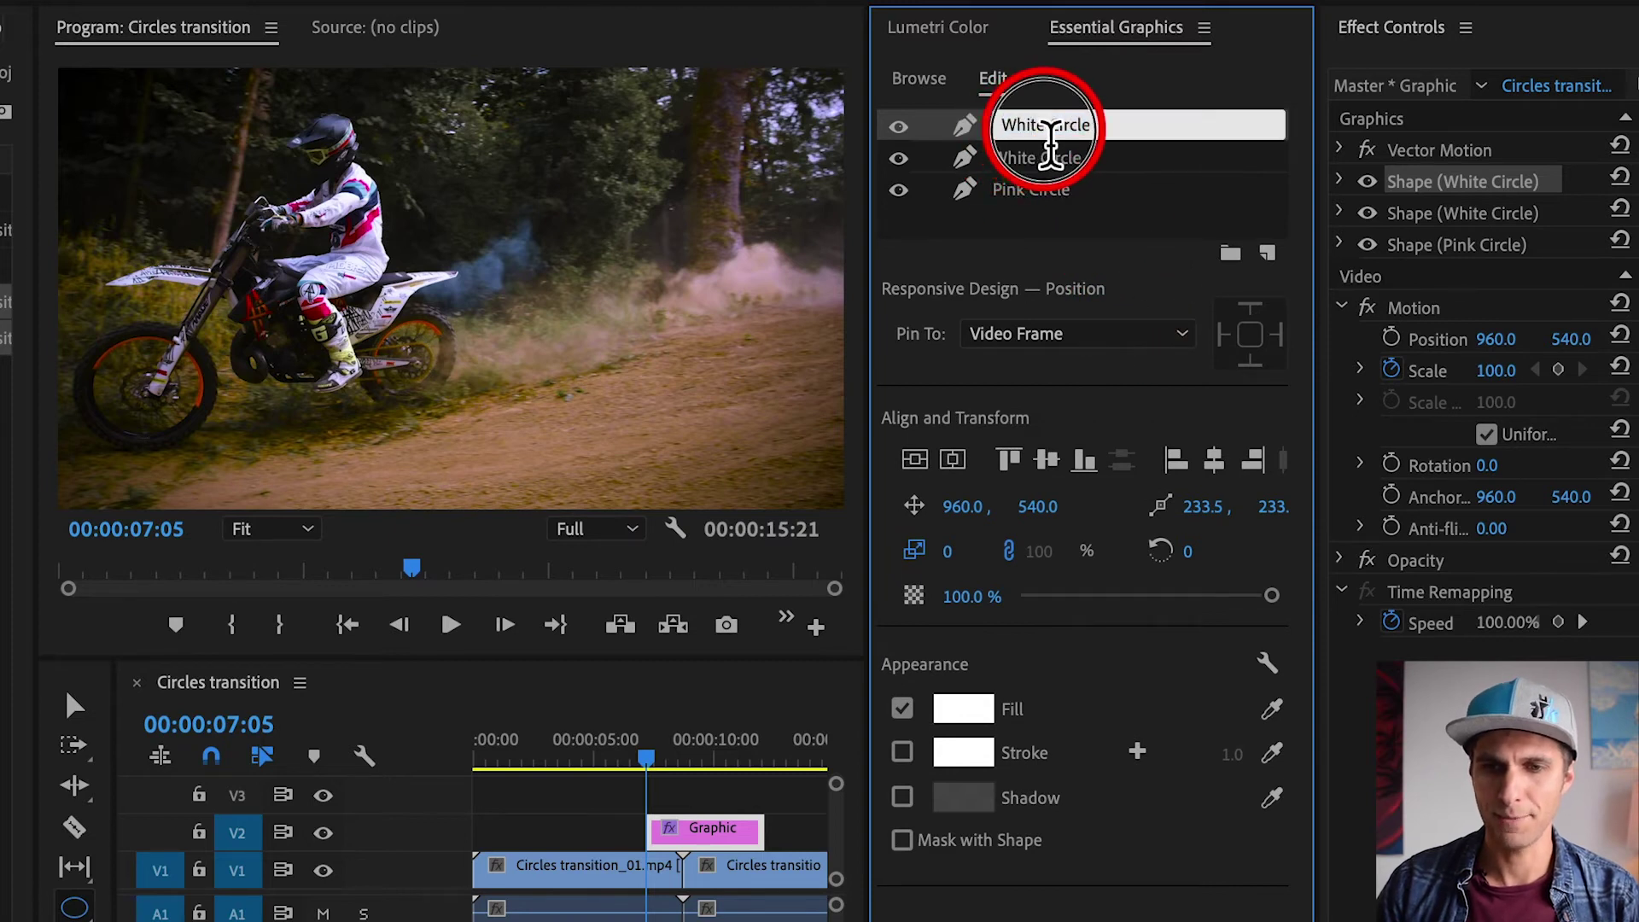
drag(1045, 129, 957, 128)
key(Return)
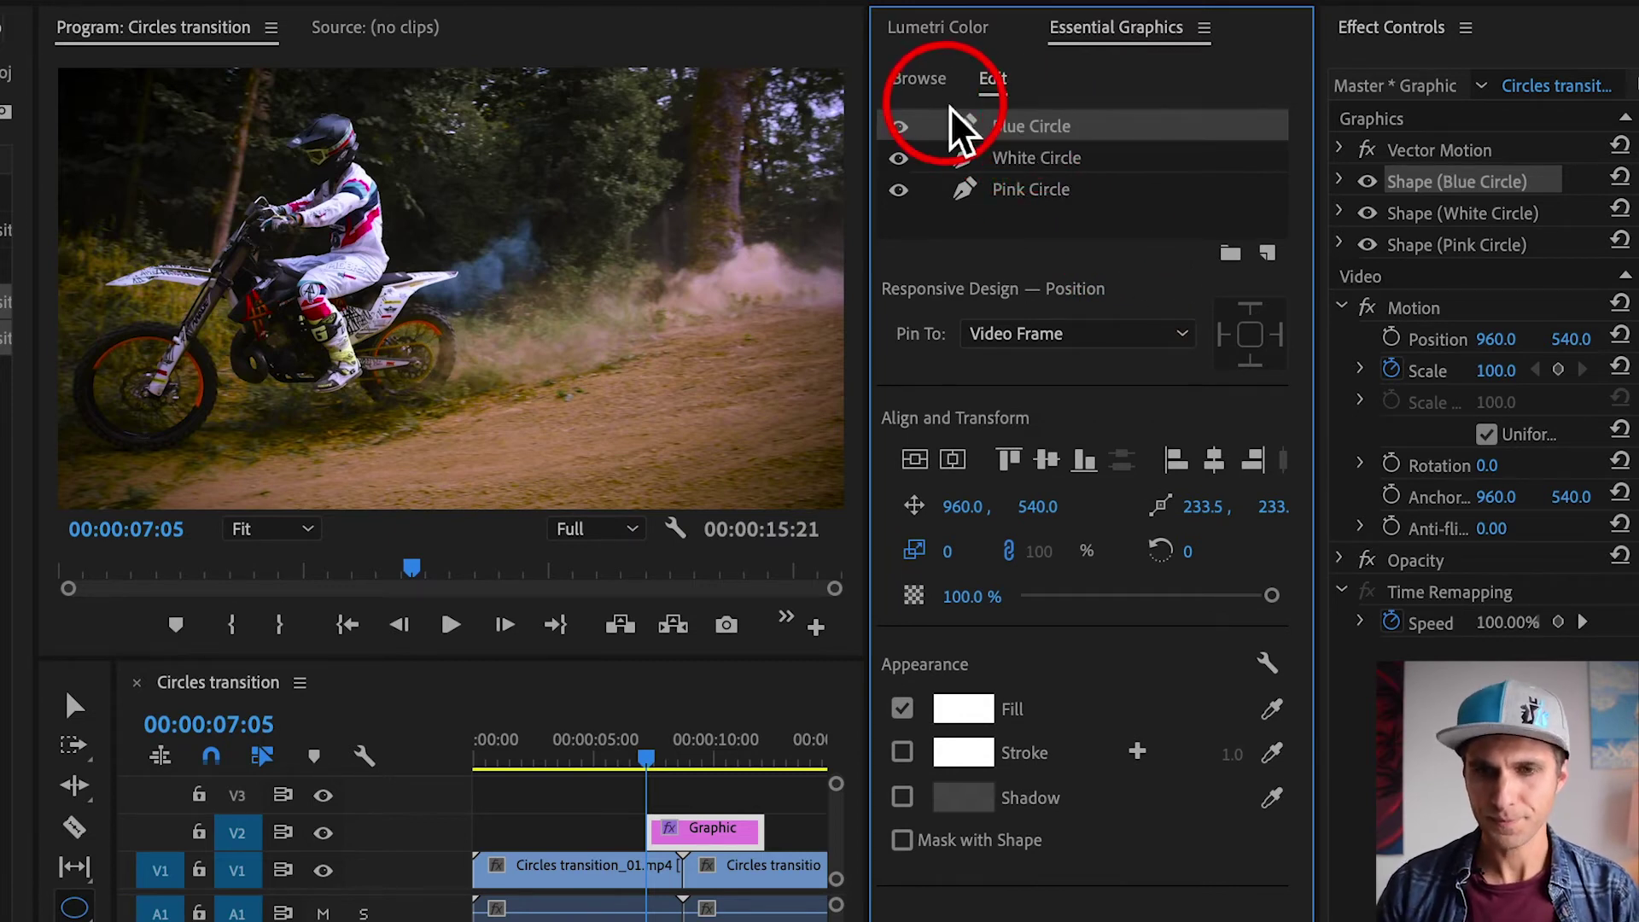
Fill the Blue Circle with jersey blue sampled from the footage, darkened to 3E89C8
click(969, 715)
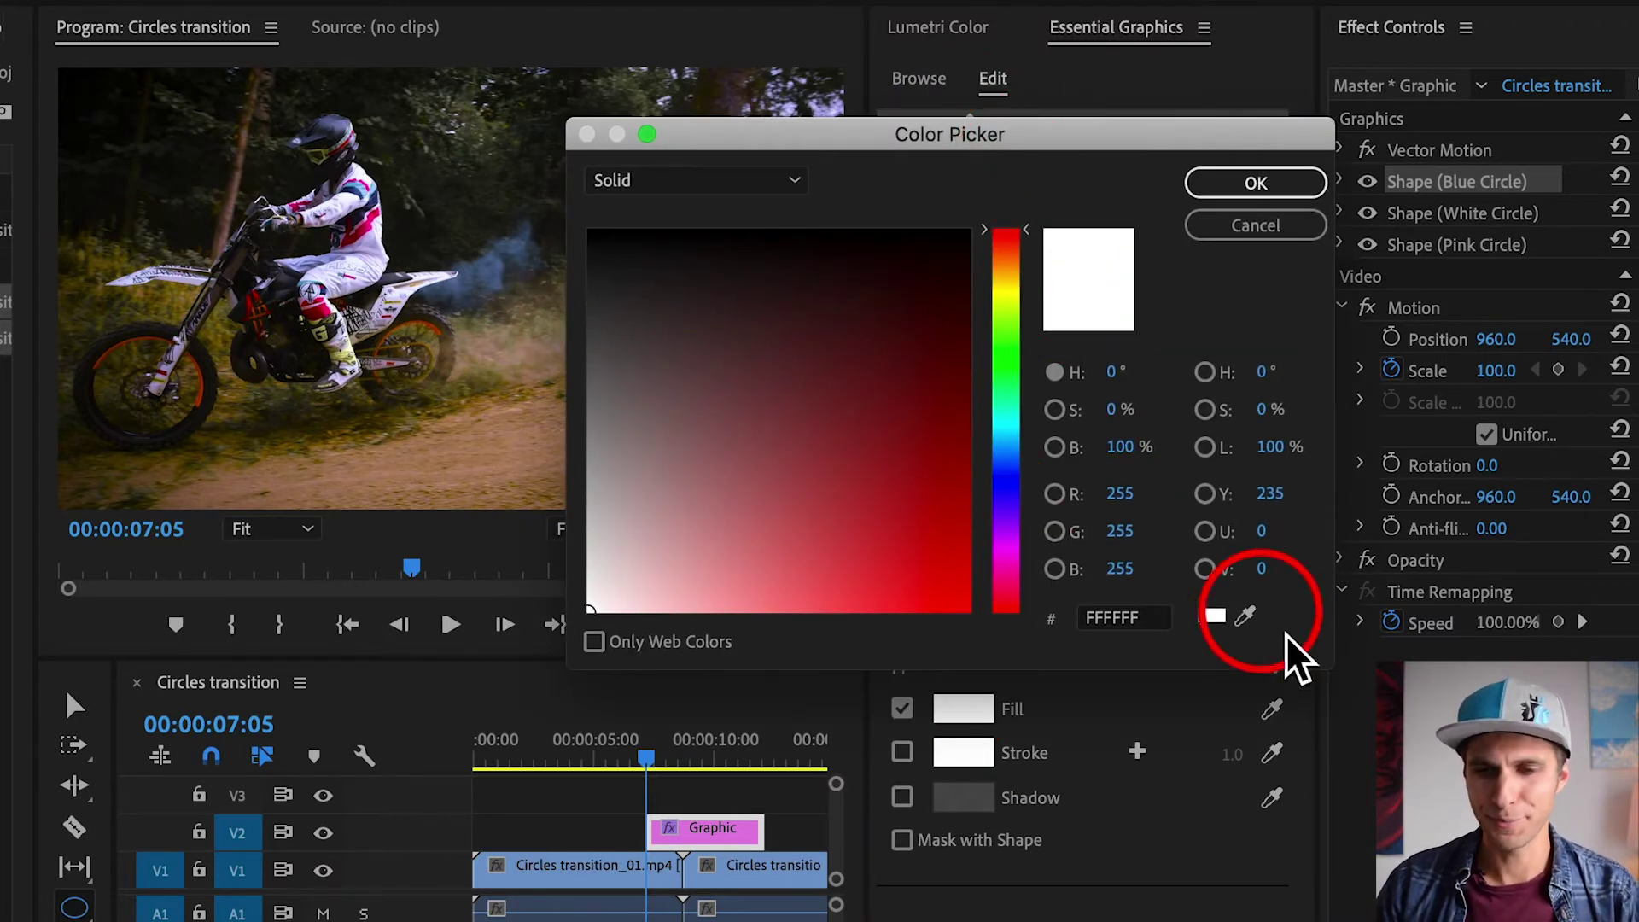
click(1245, 616)
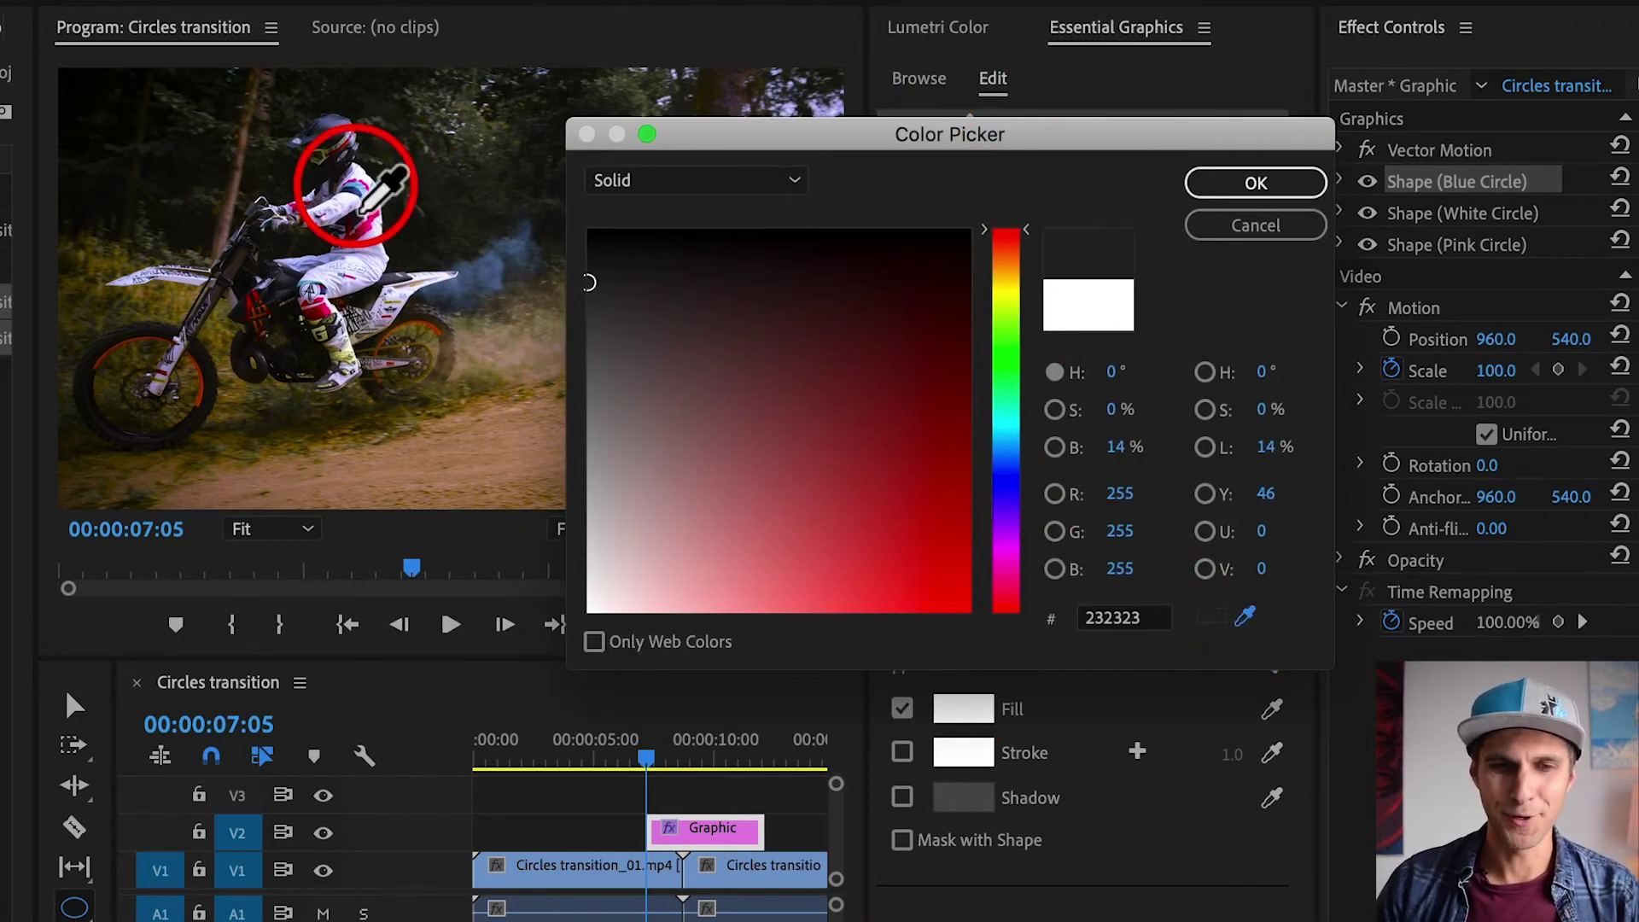
click(365, 205)
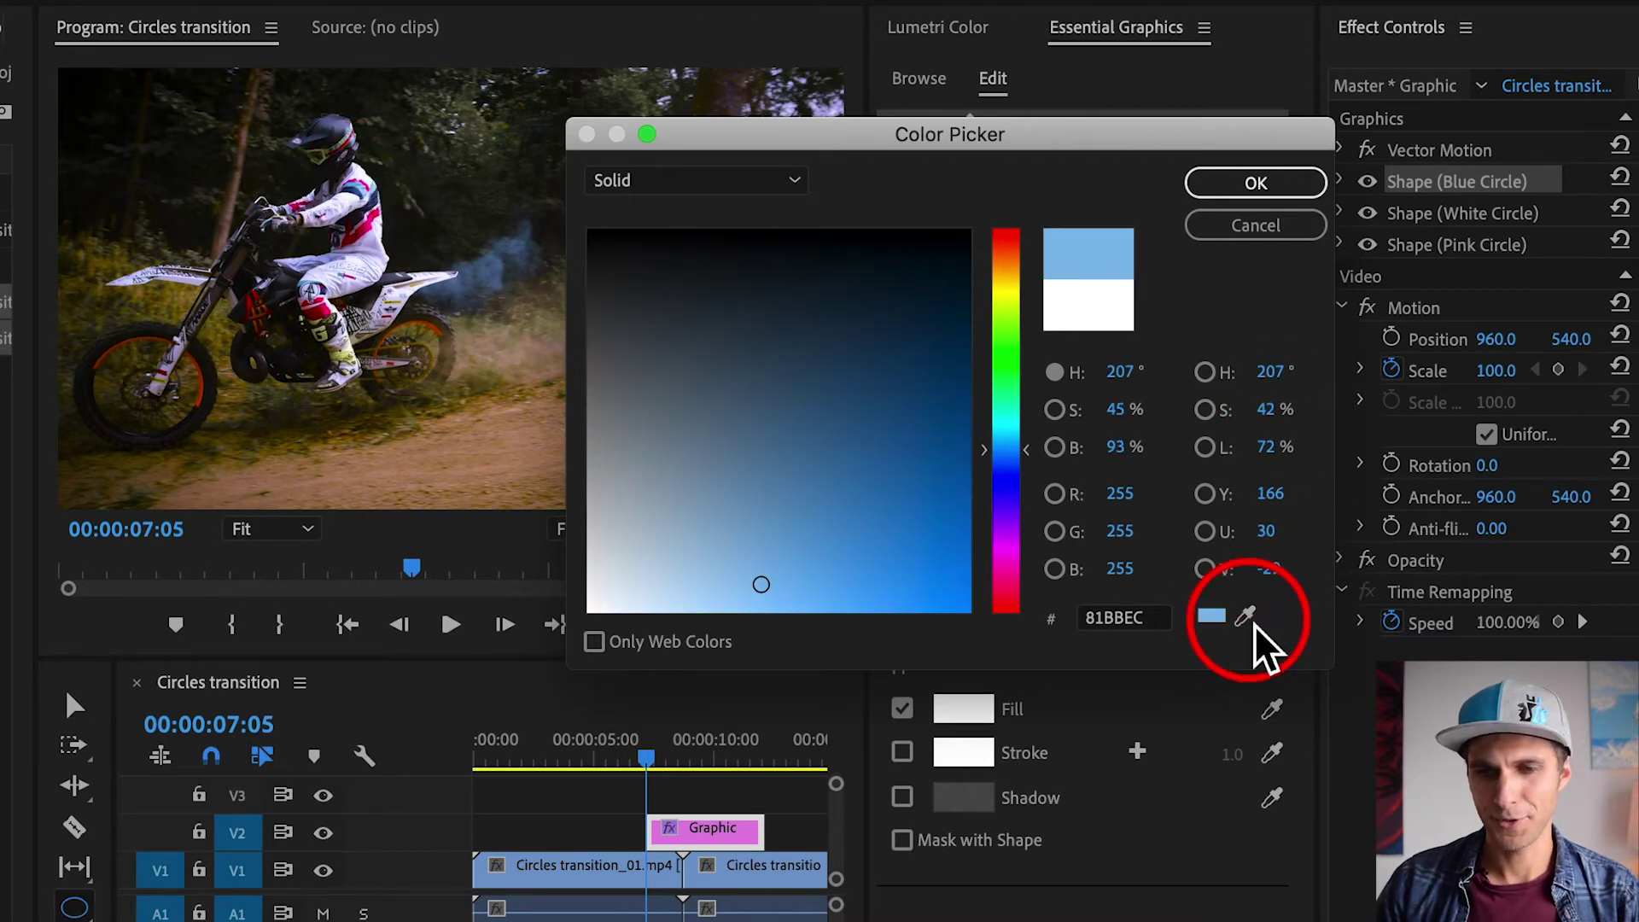
drag(845, 541, 866, 538)
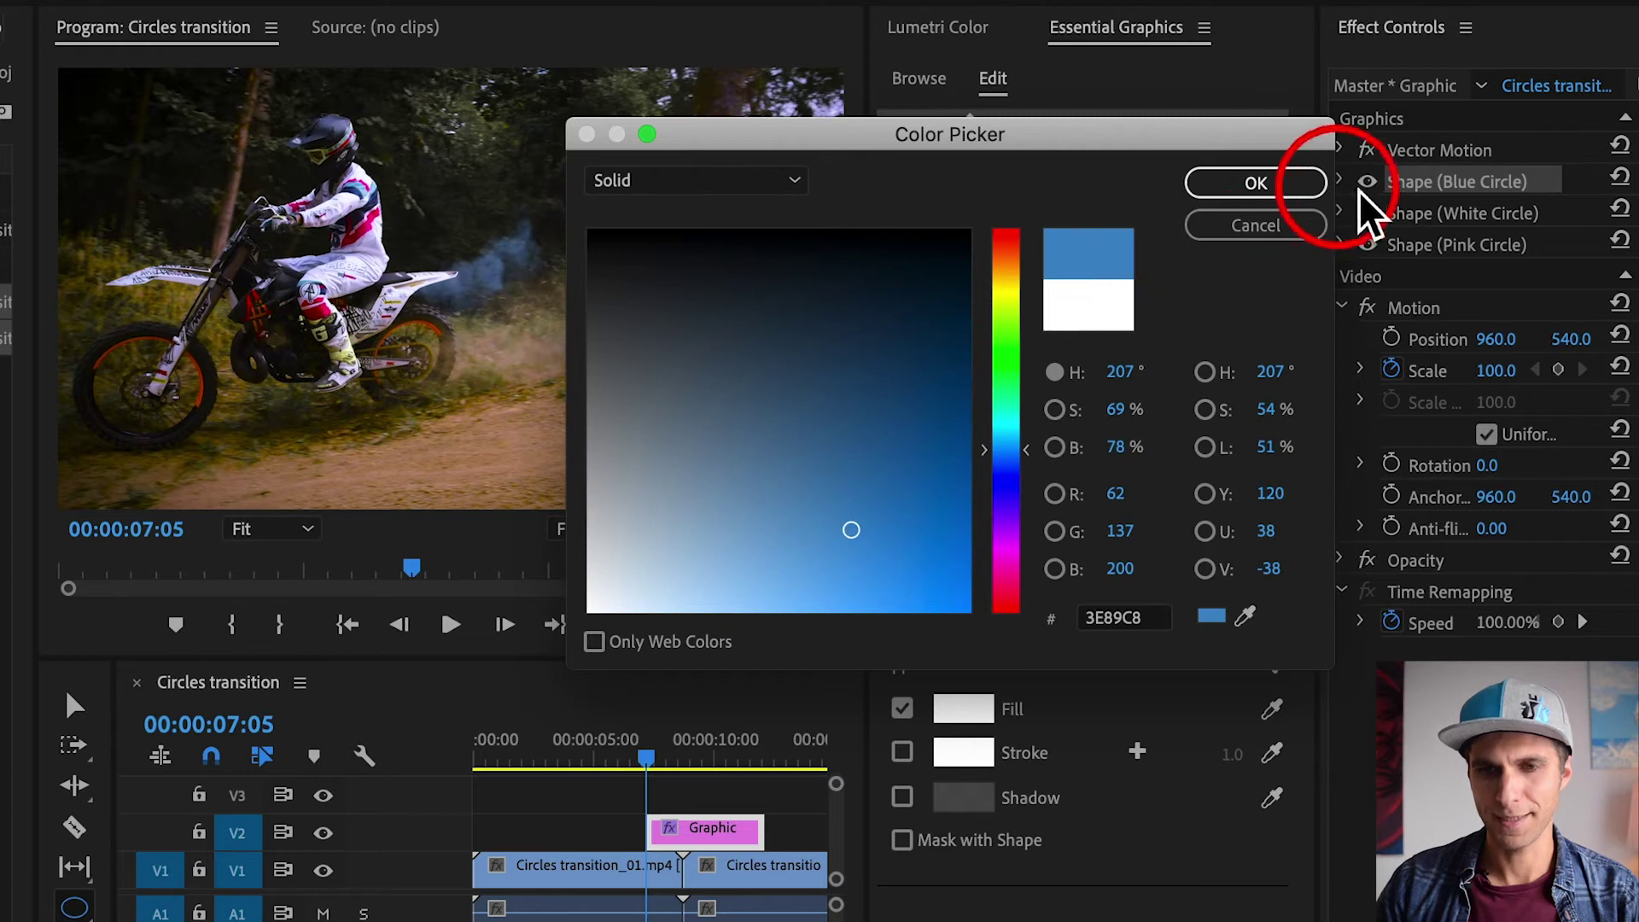
click(1299, 189)
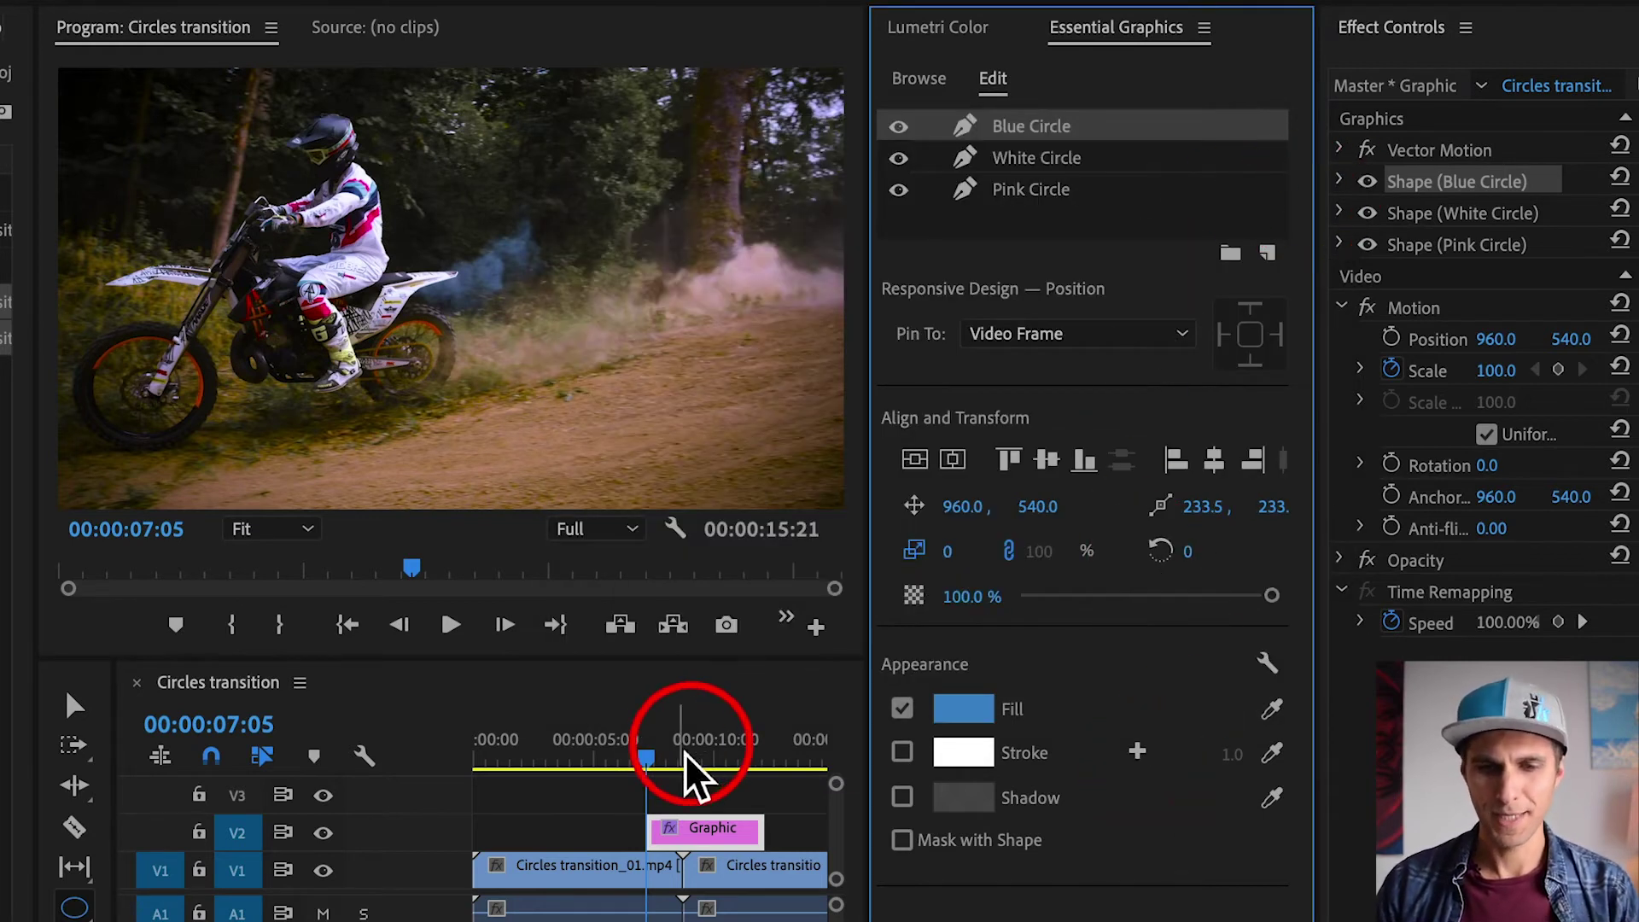
Expand the Blue Circle shape in Effect Controls and select its Scale keyframes
mouse_move(677, 762)
mouse_down()
mouse_move(720, 762)
mouse_move(666, 767)
mouse_up()
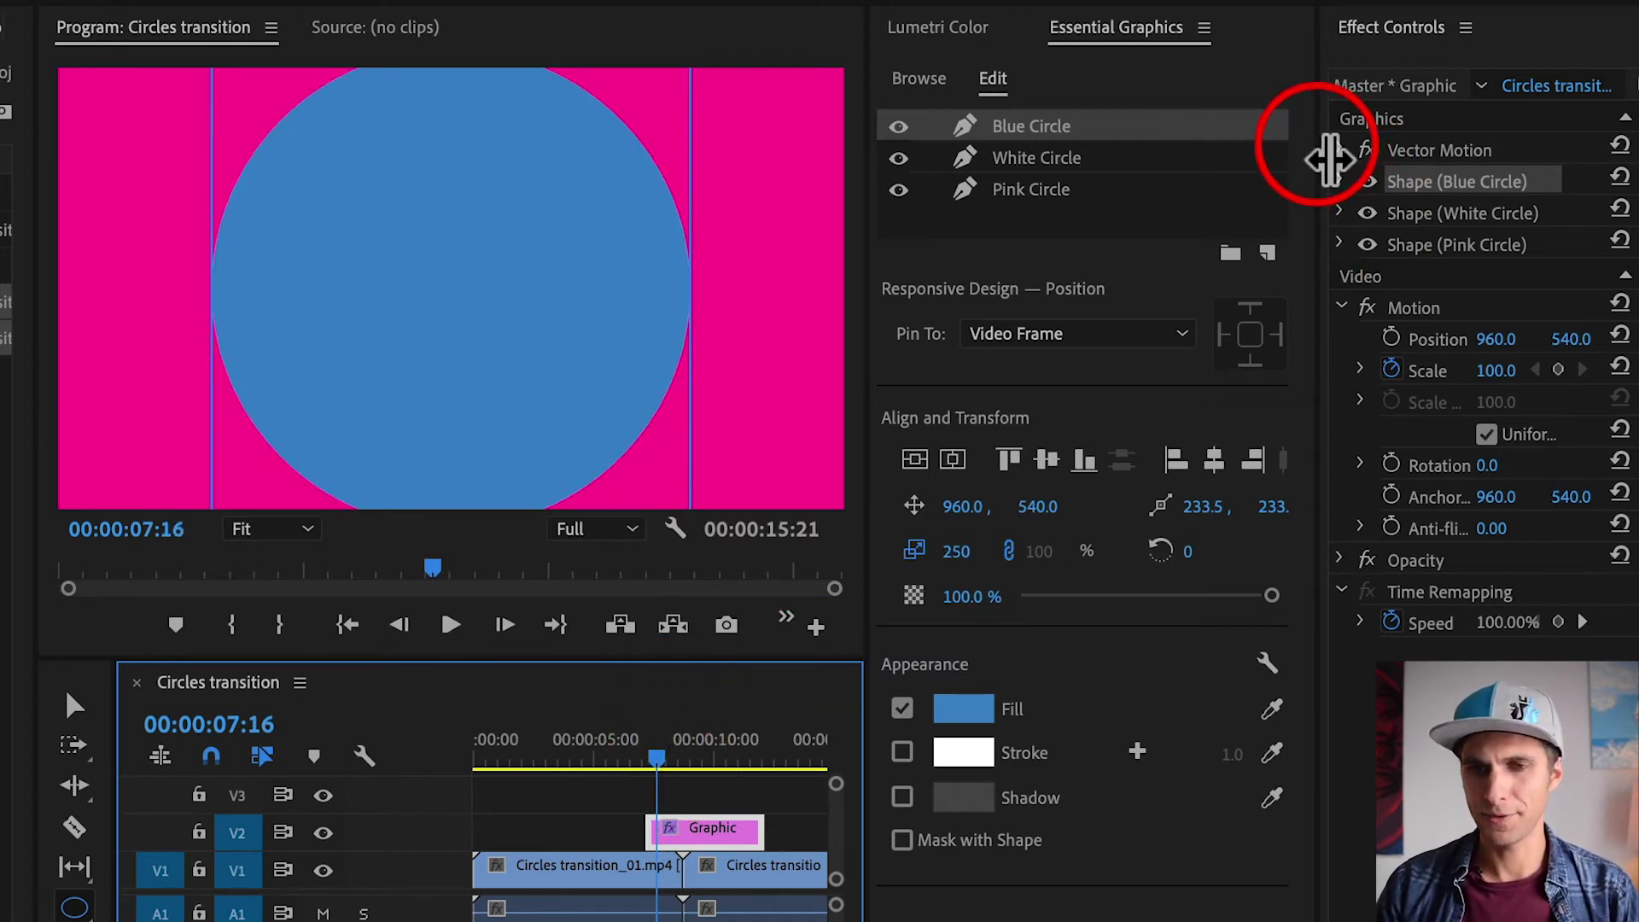
drag(1328, 159, 991, 179)
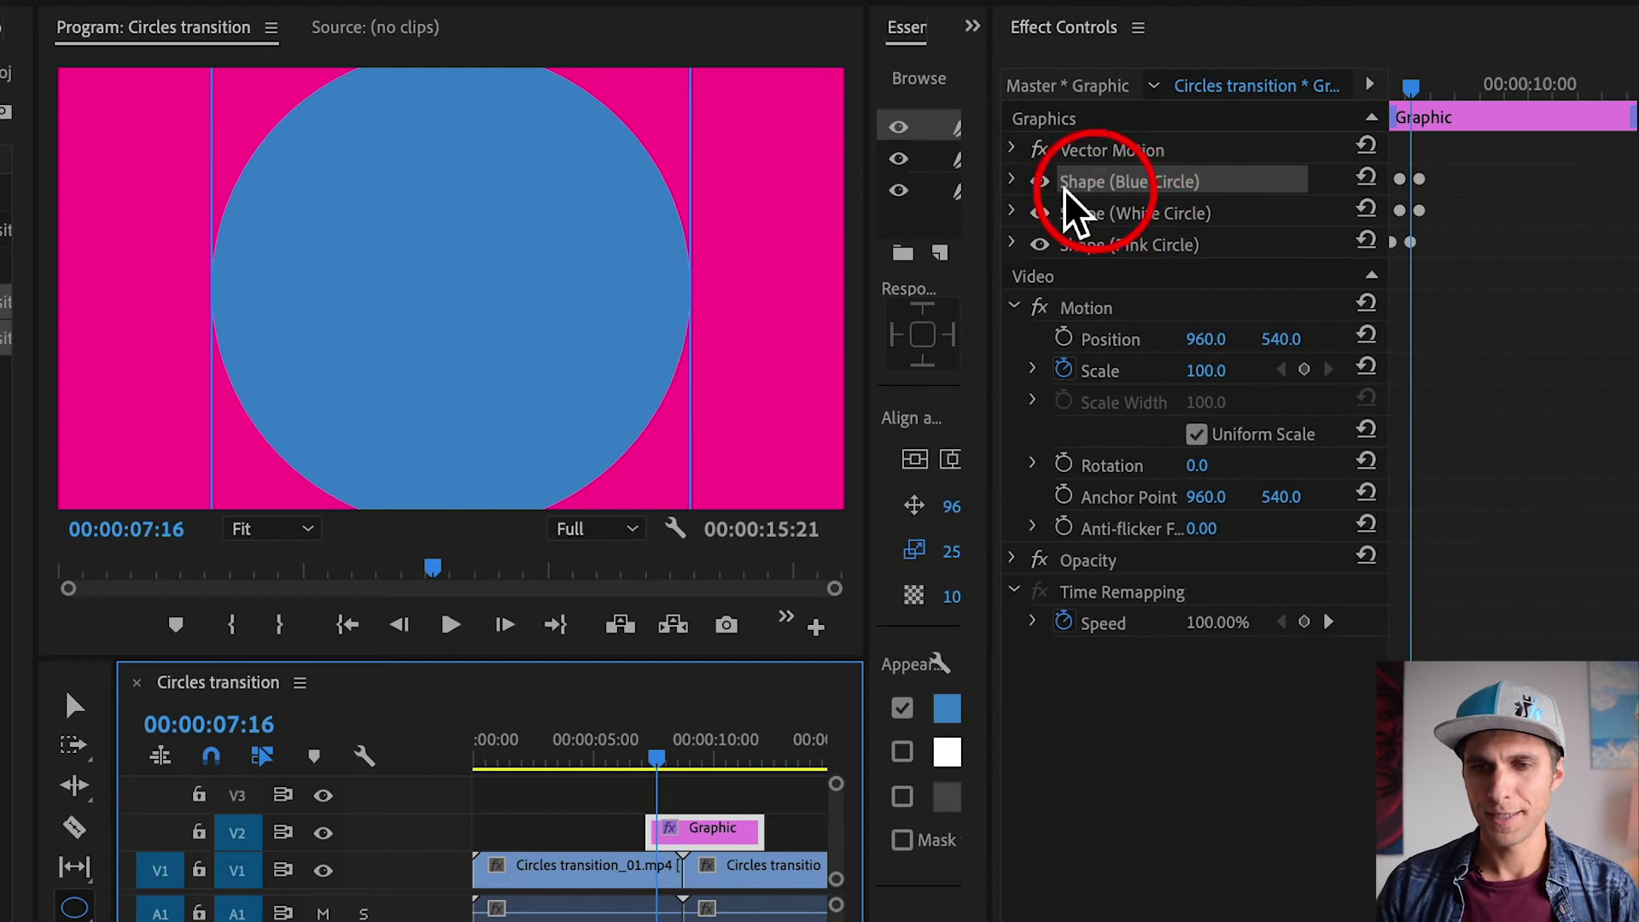
click(1014, 181)
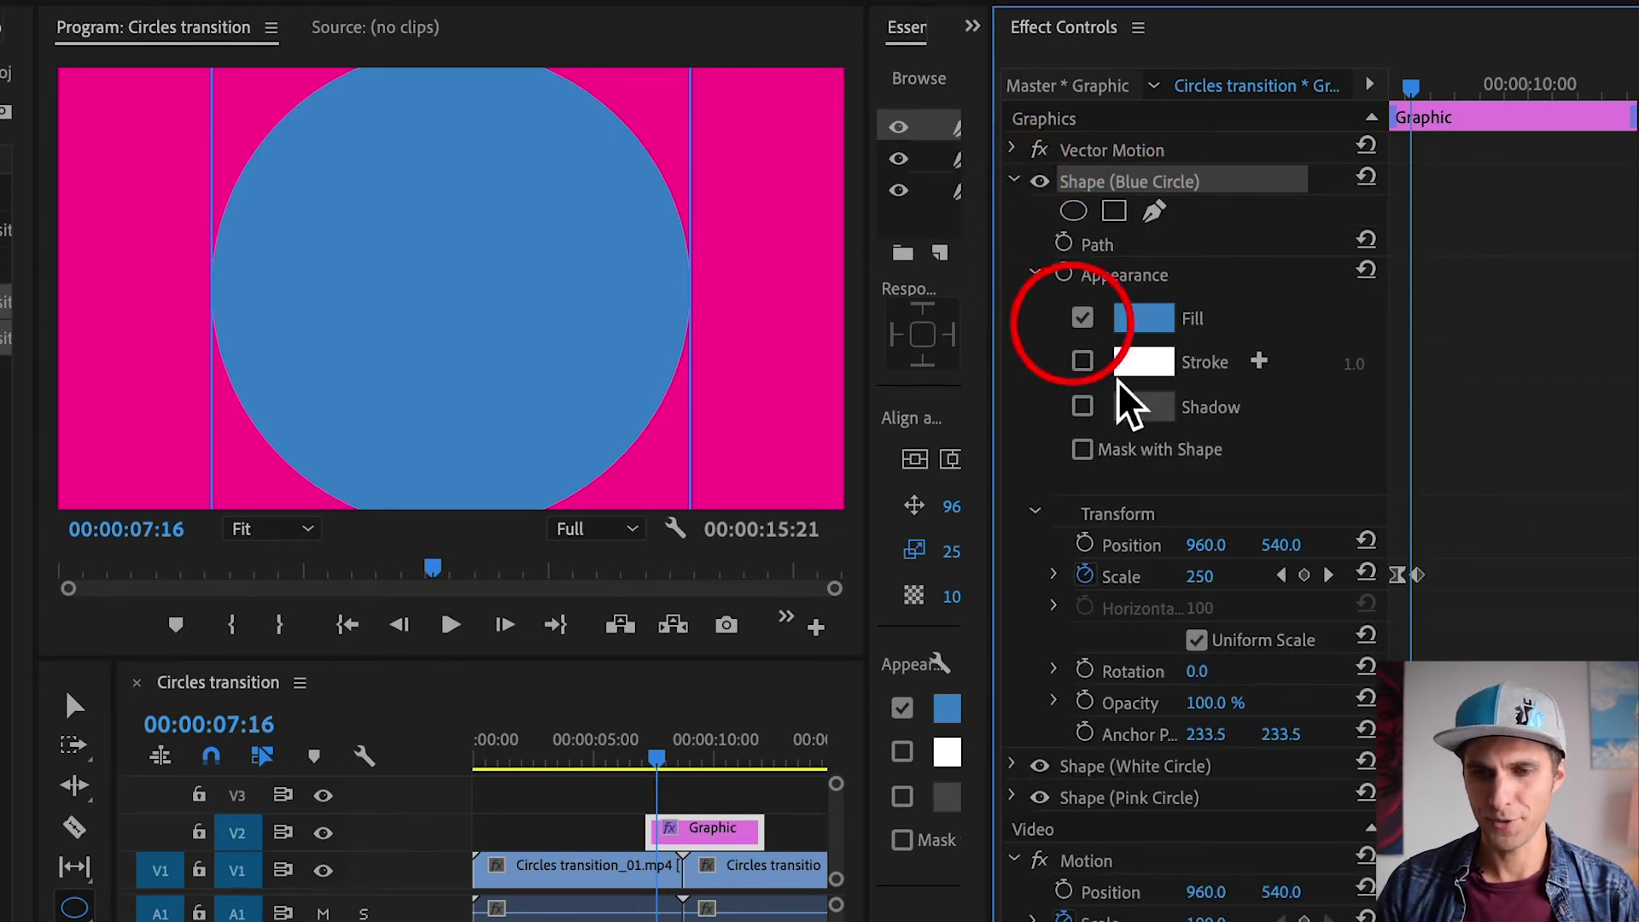
click(1124, 578)
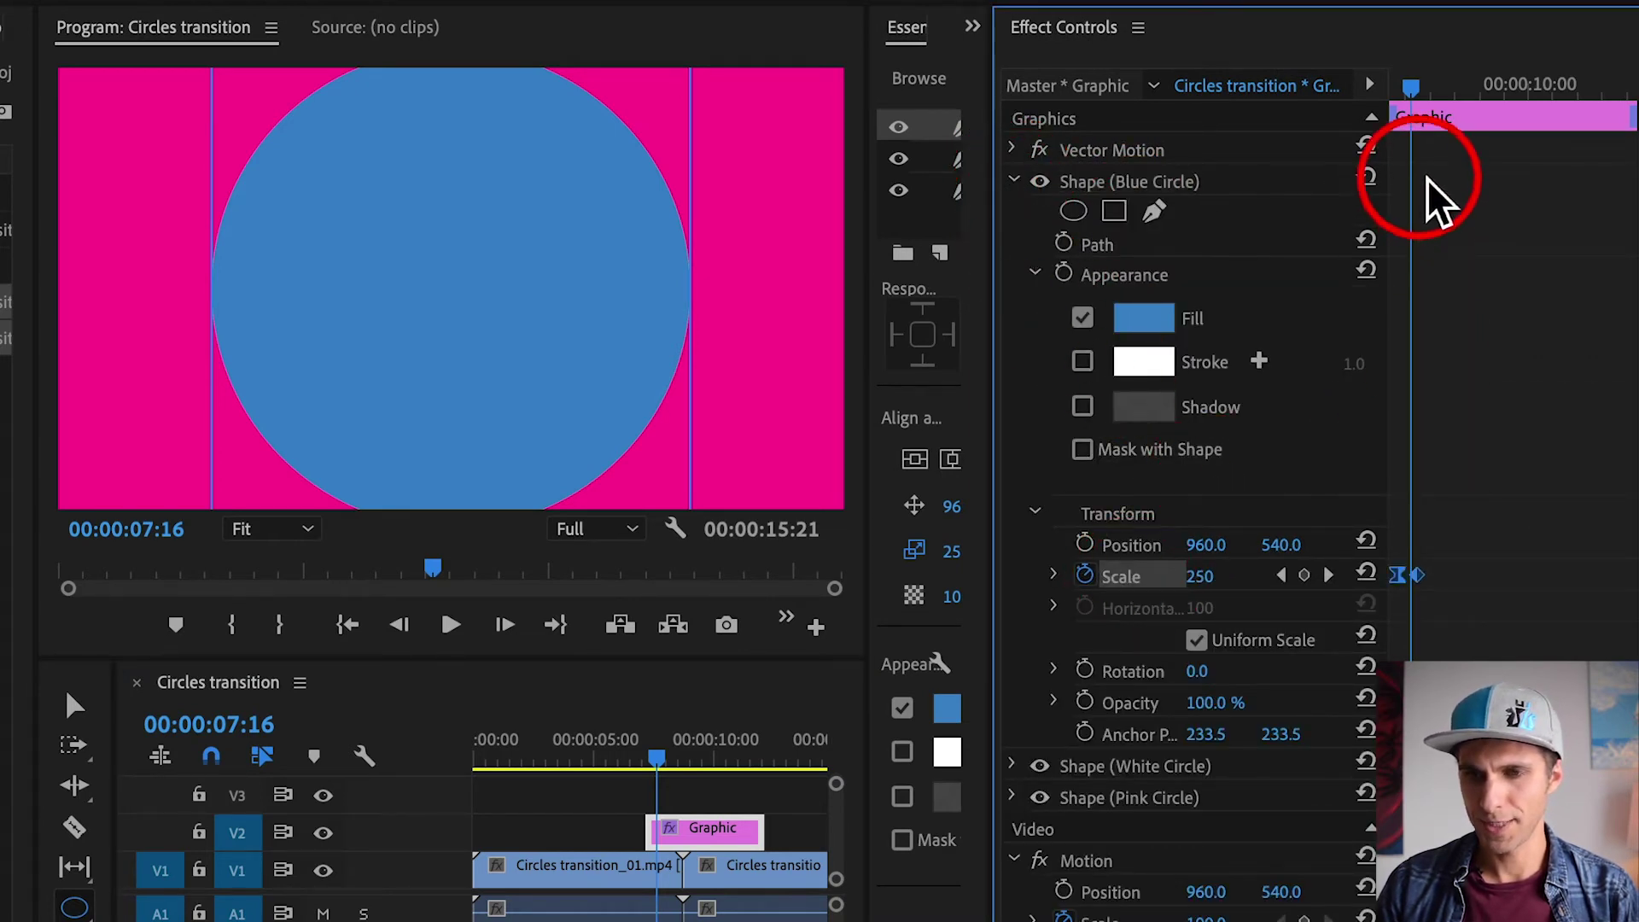
Delay both Blue Circle Scale keyframes a few frames so it grows after the white circle
drag(1416, 94, 1407, 98)
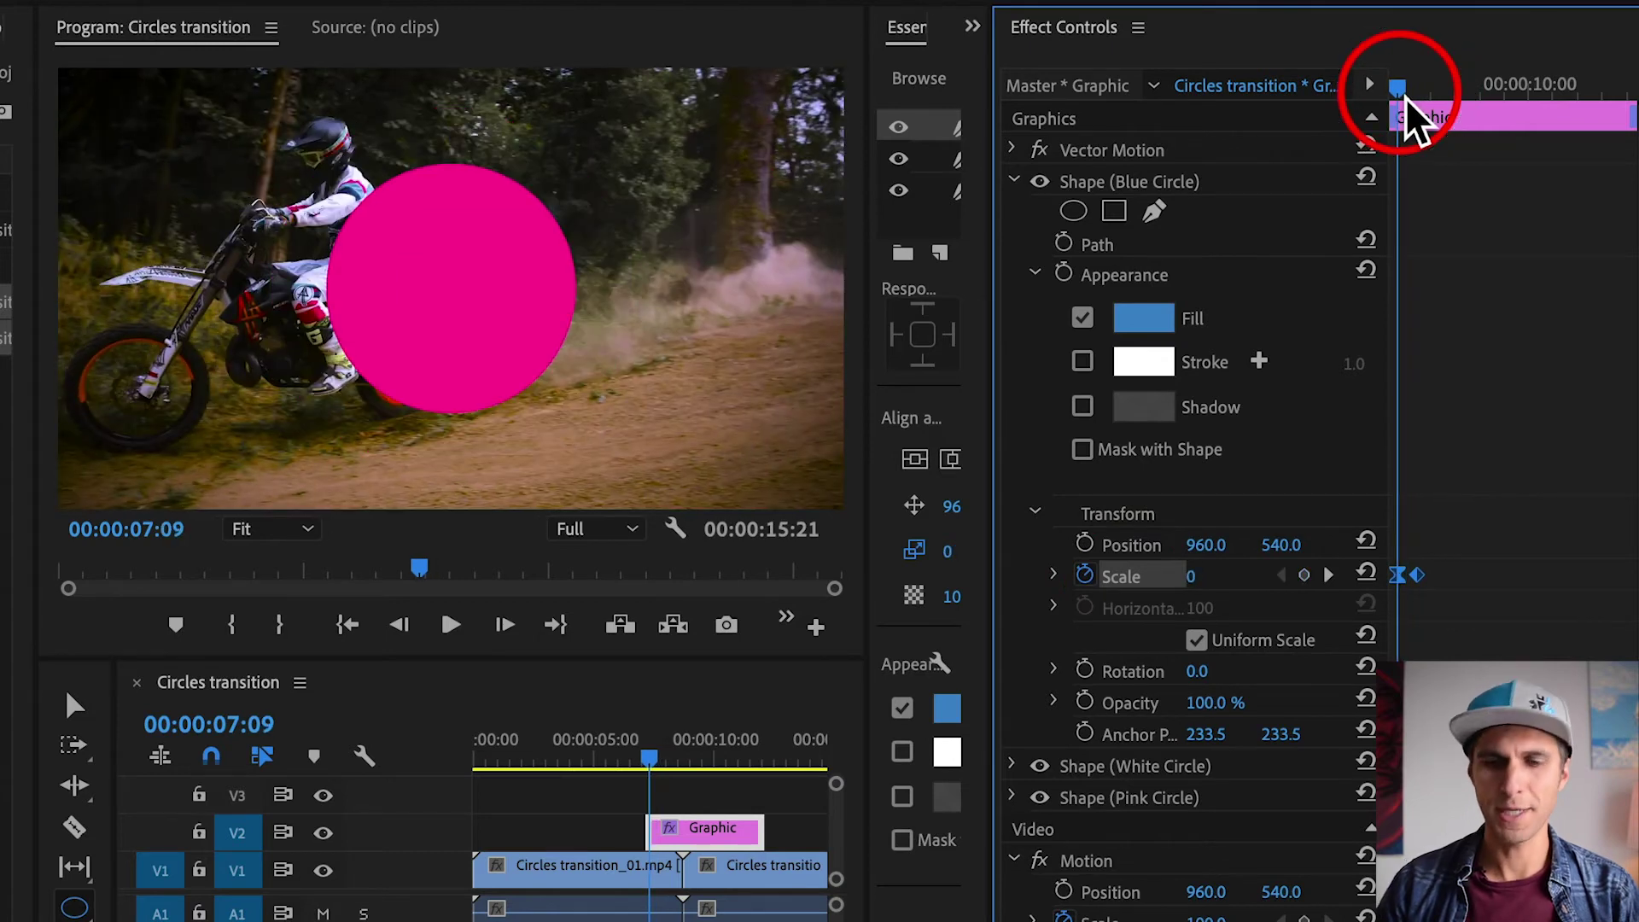
key(=)
key(Right)
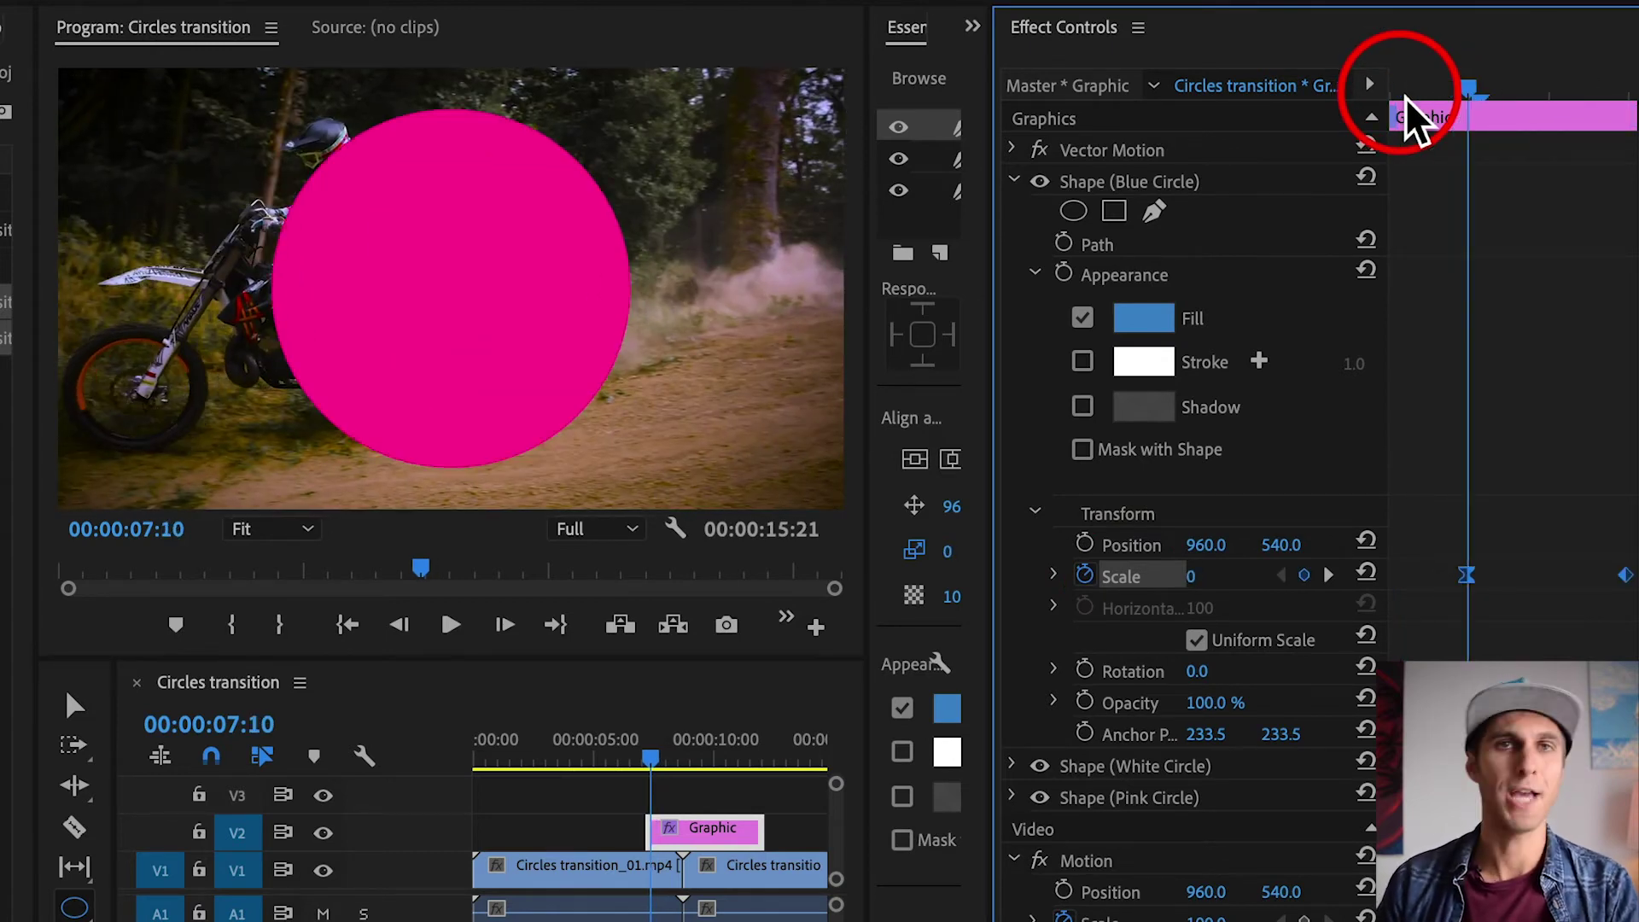
click(1413, 119)
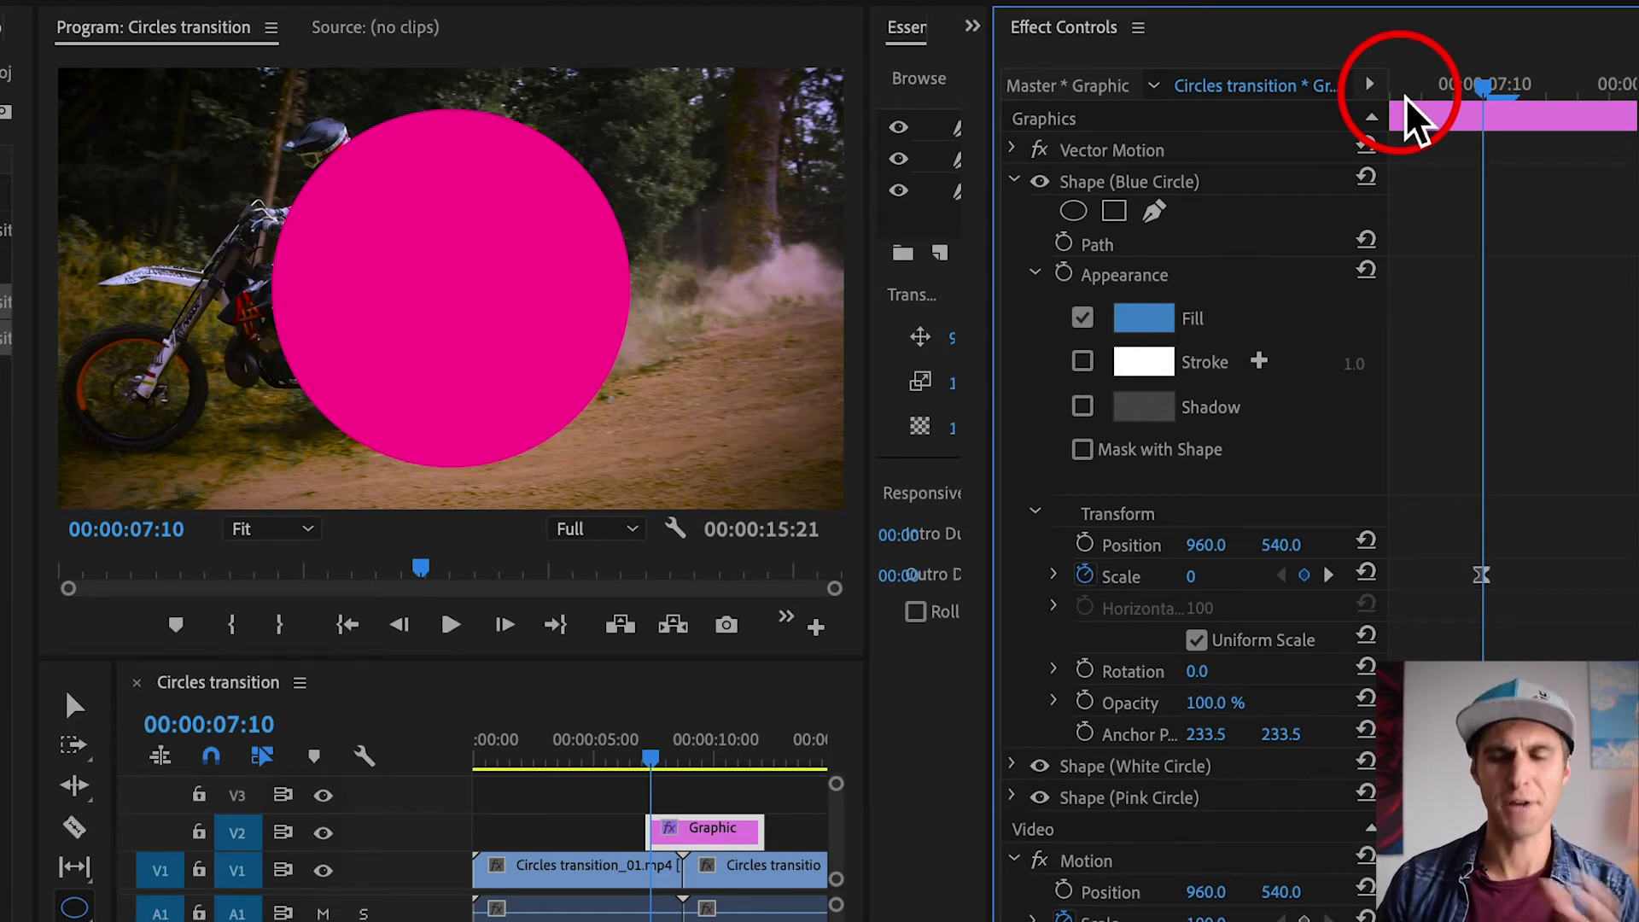
key(Right)
key(Right)
key(Right)
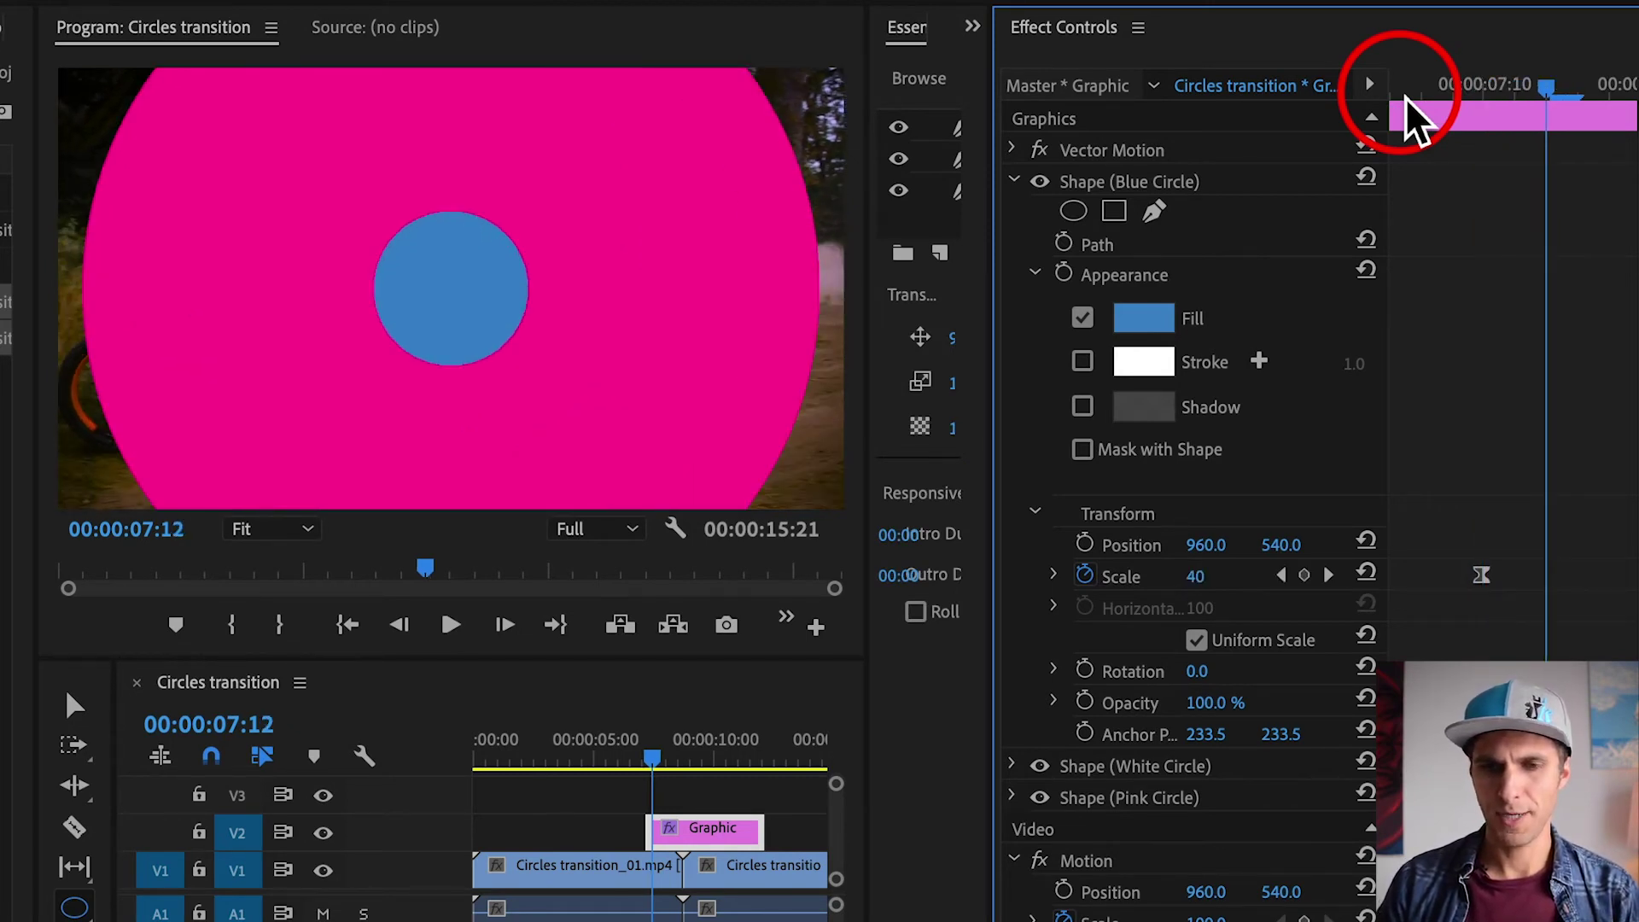
key(minus)
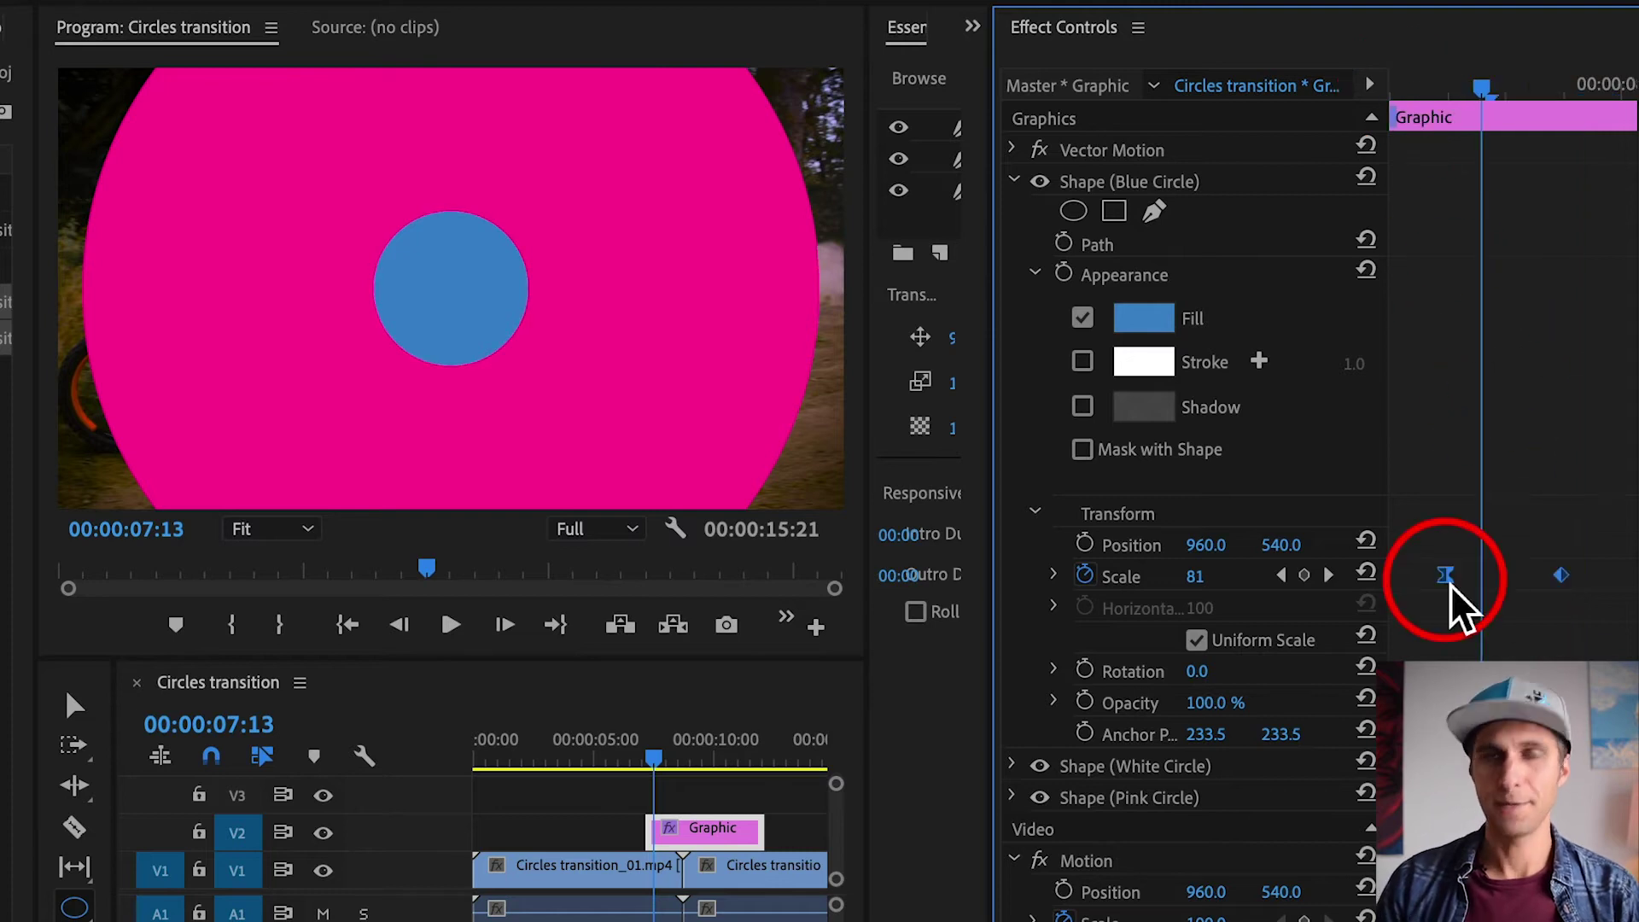
drag(1451, 587, 1496, 555)
Play the transition from the graphic's start twice to check the blue circle grows last
drag(1500, 82, 1355, 121)
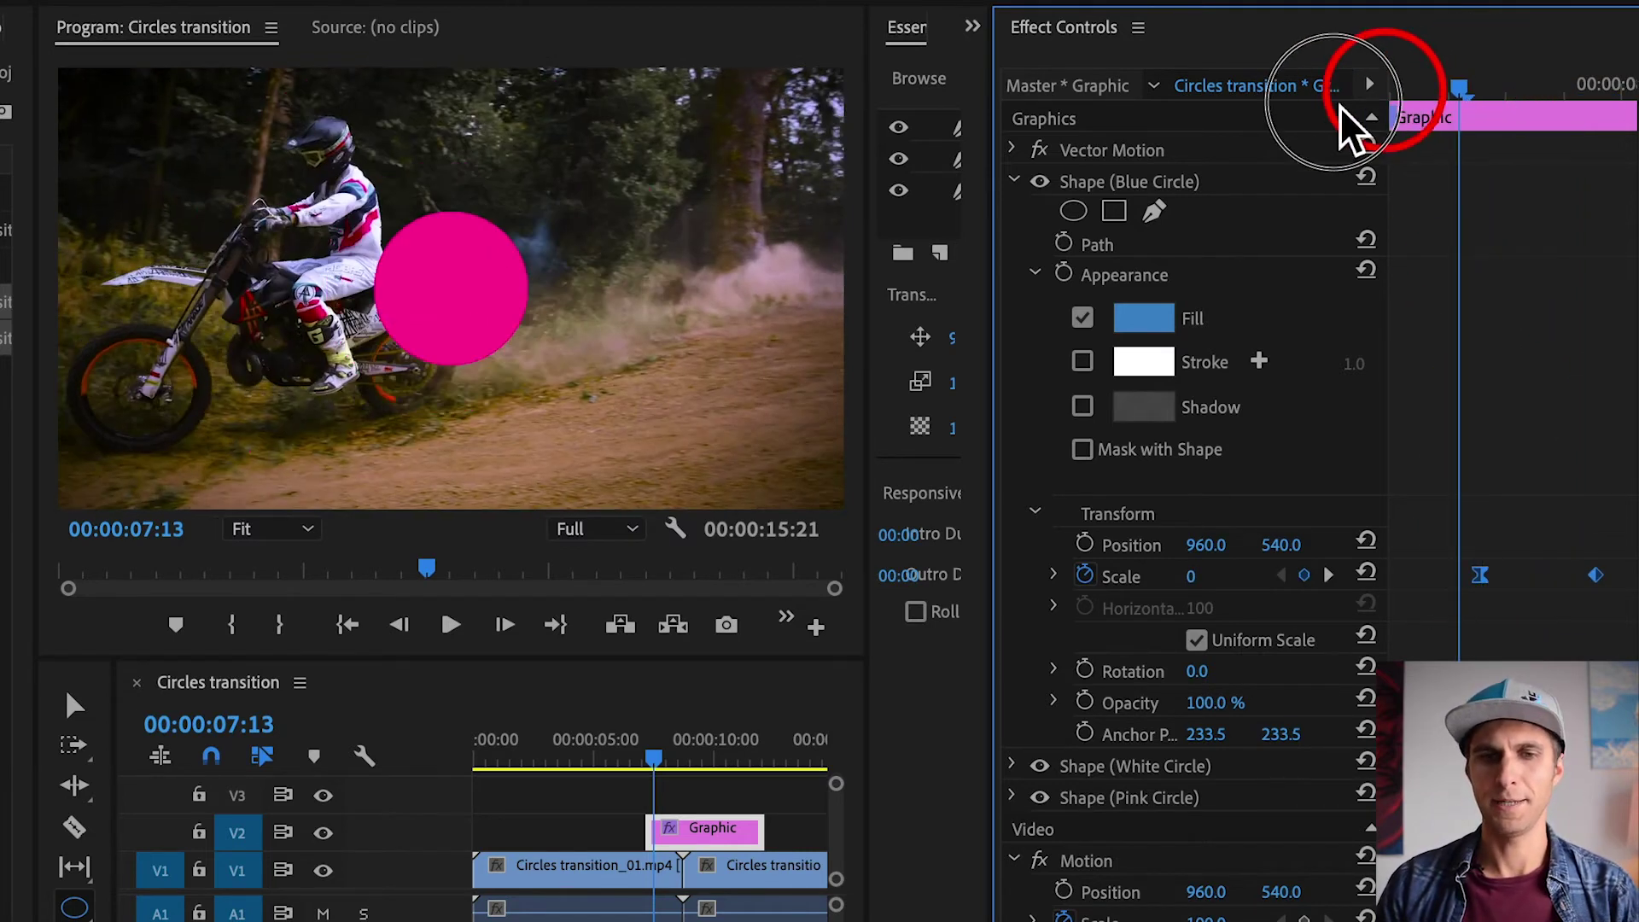
key(space)
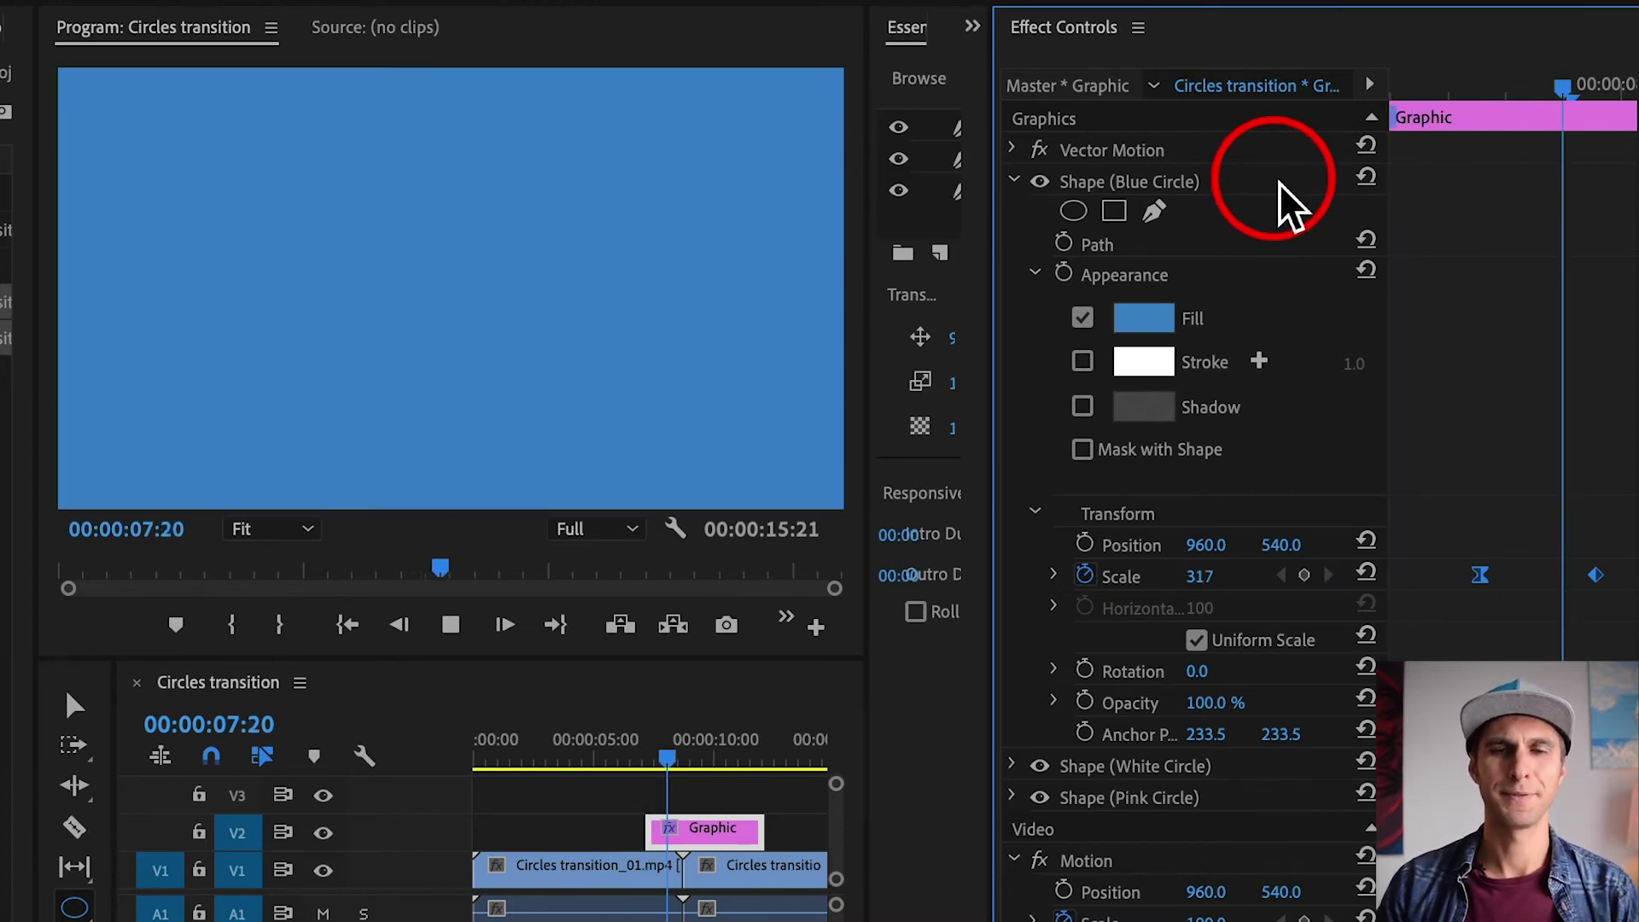
key(space)
key(Up)
key(space)
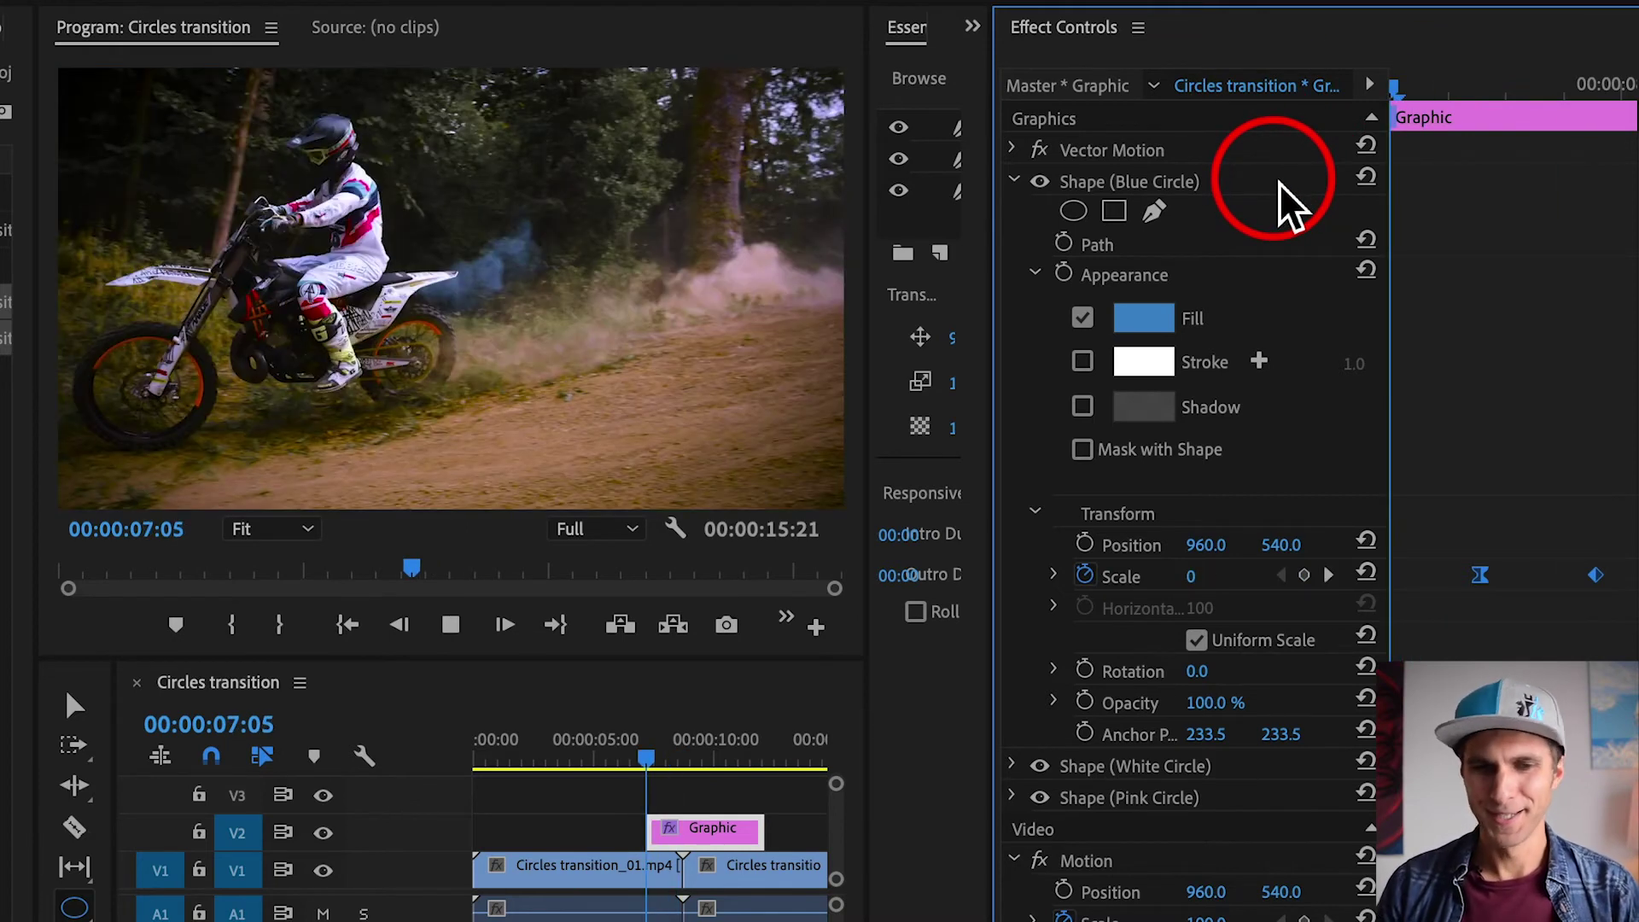
key(space)
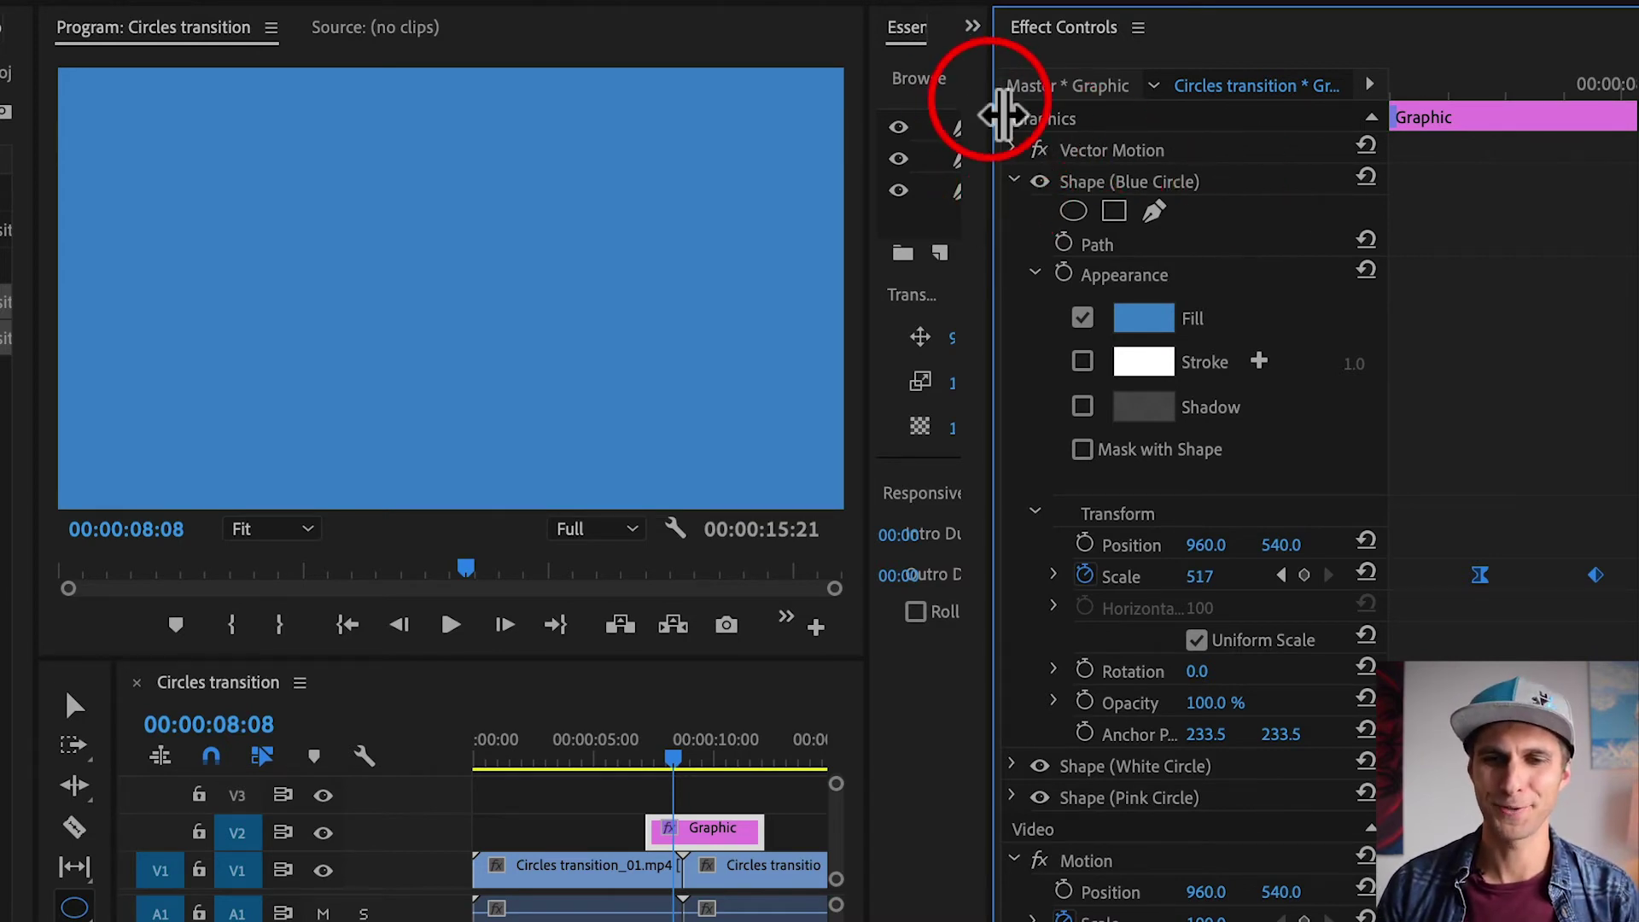
Duplicate the Blue Circle layer and rename the top copy 'Mask'
drag(1003, 114, 1229, 111)
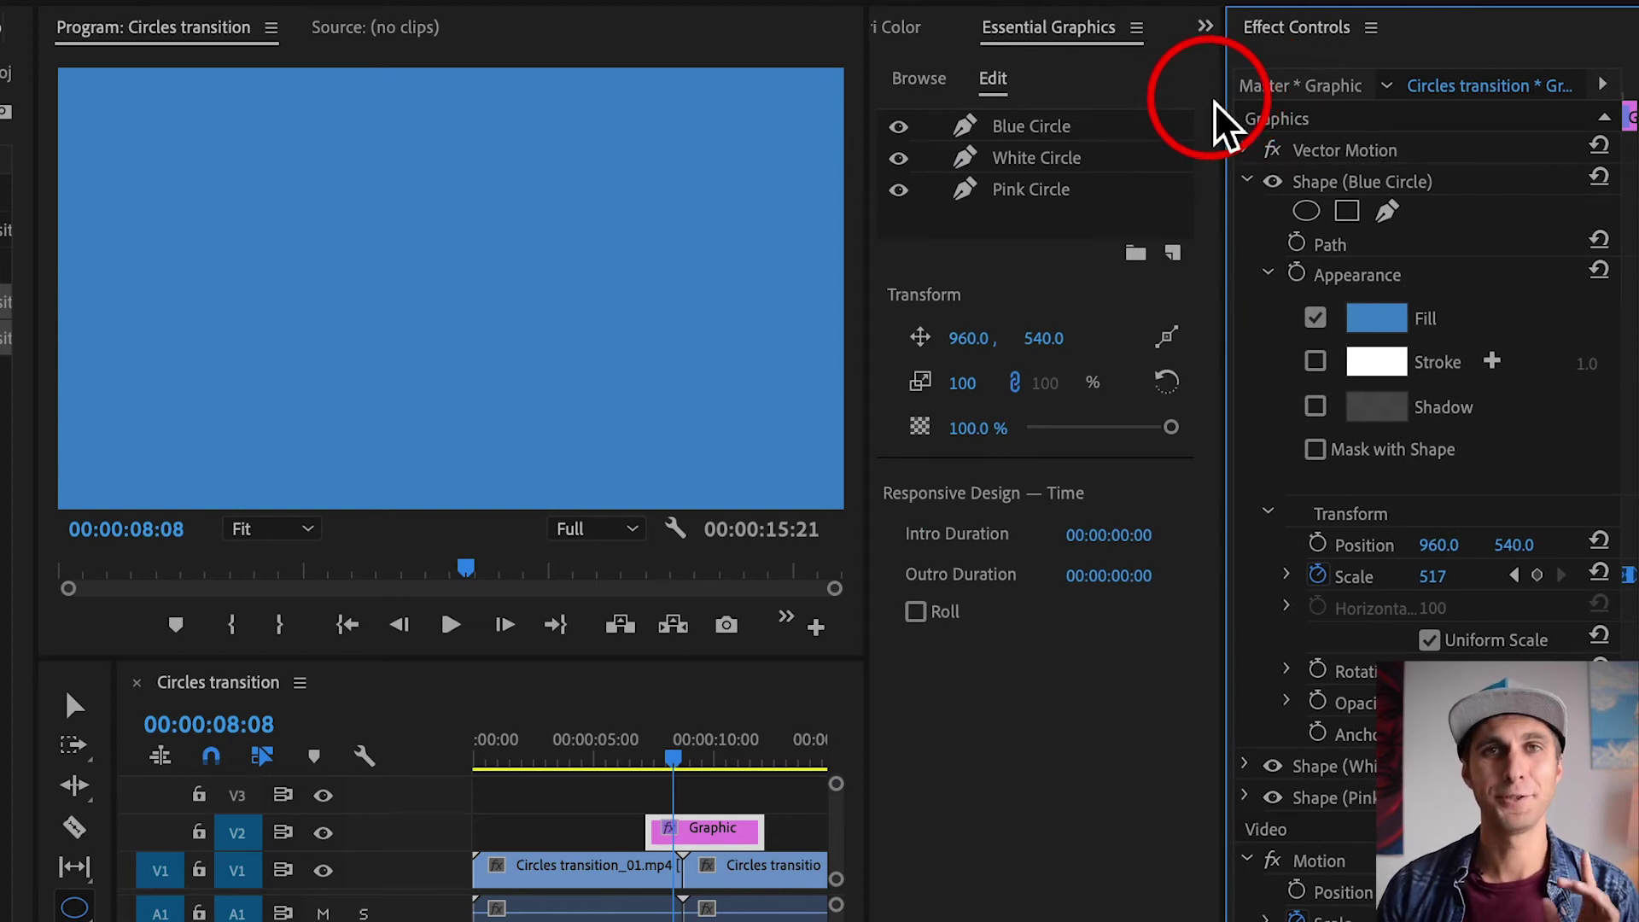
right_click(1043, 135)
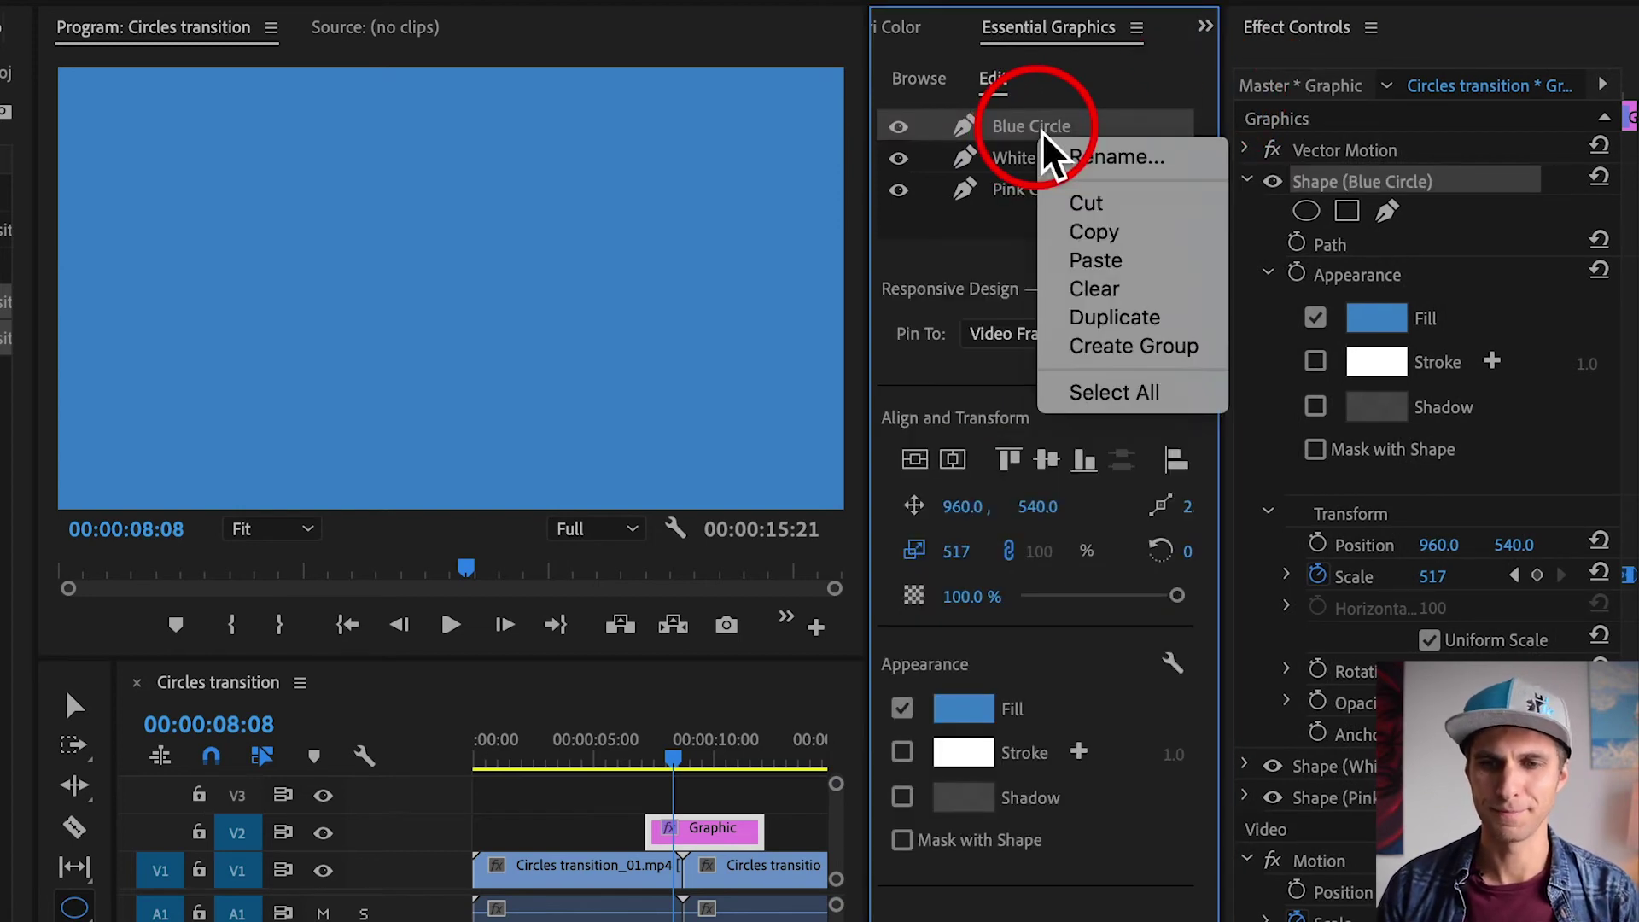
click(1138, 340)
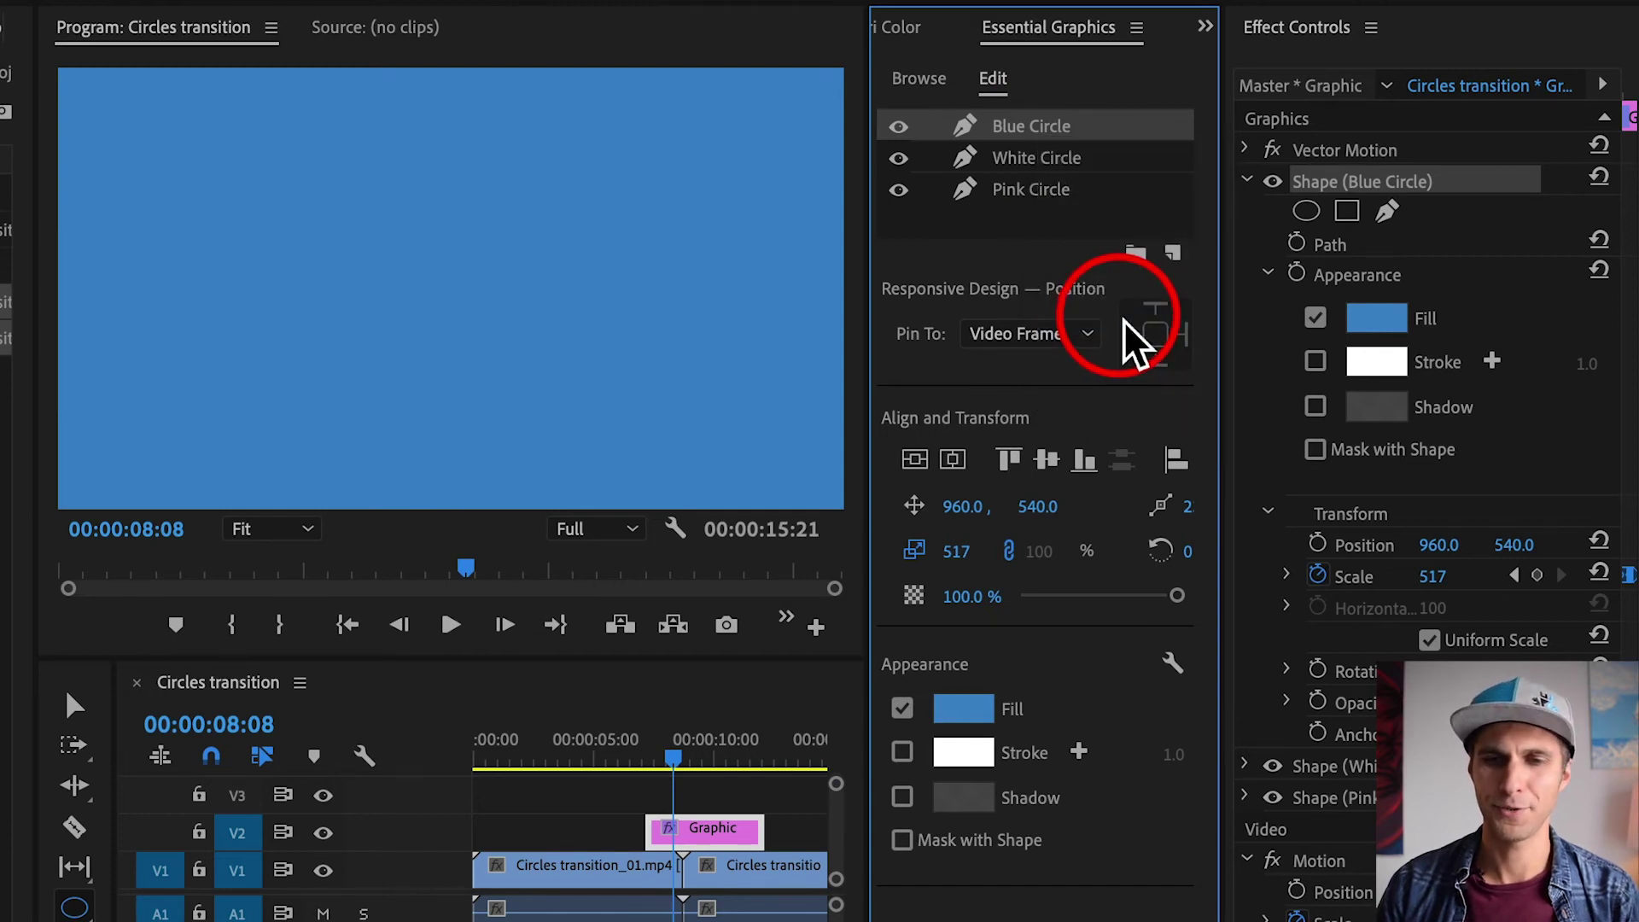
double_click(1029, 129)
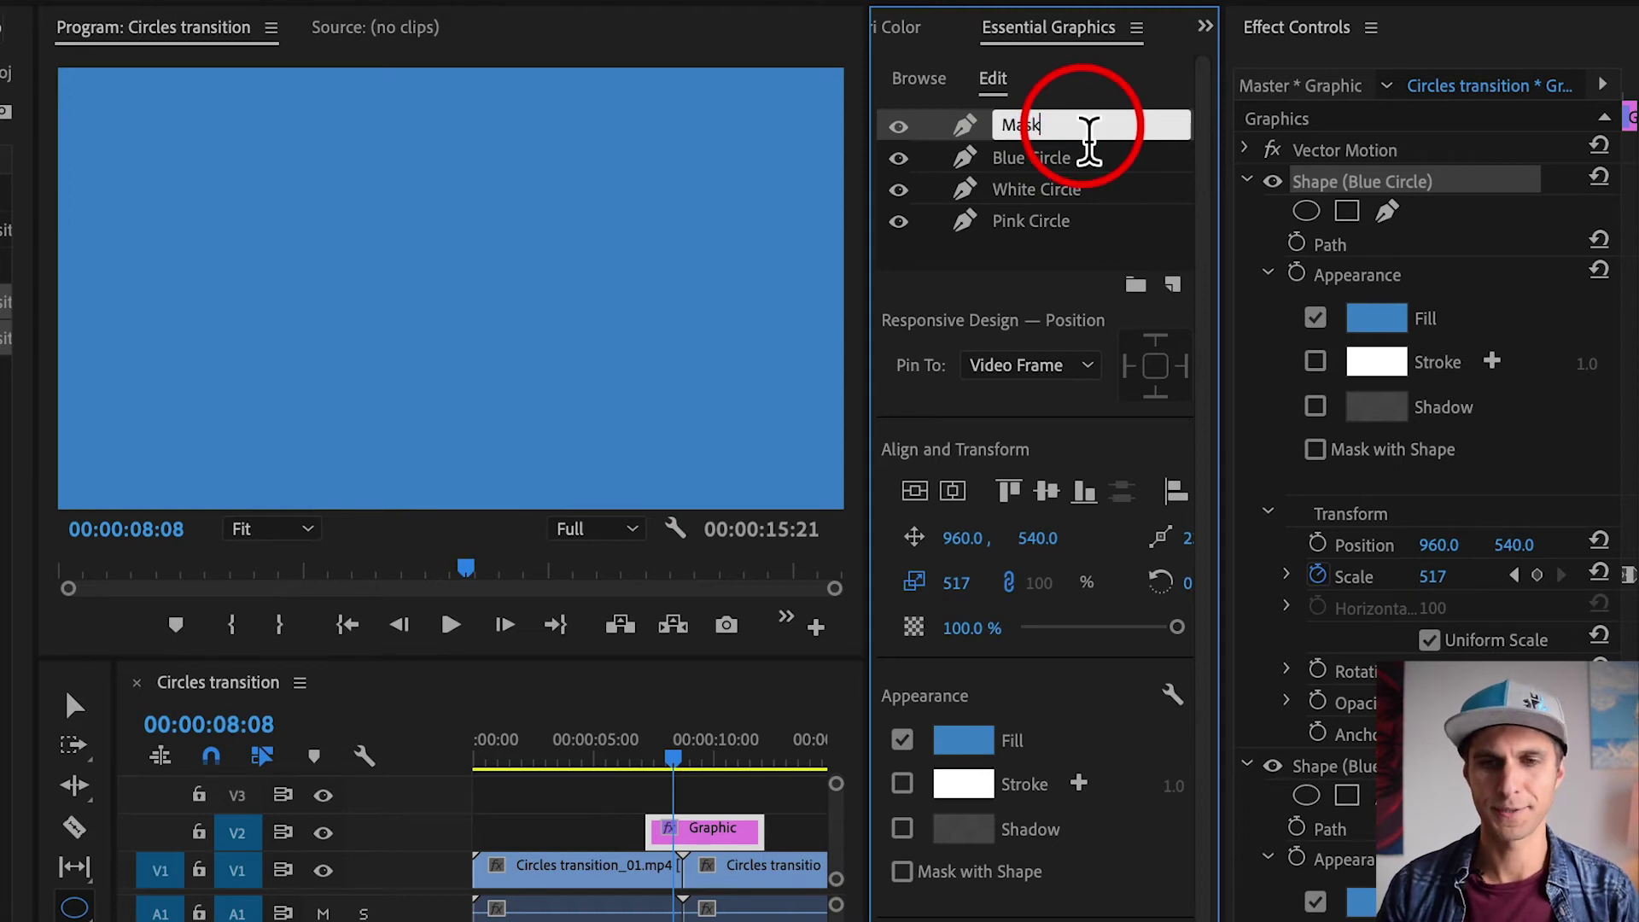
key(Return)
drag(1219, 146, 990, 158)
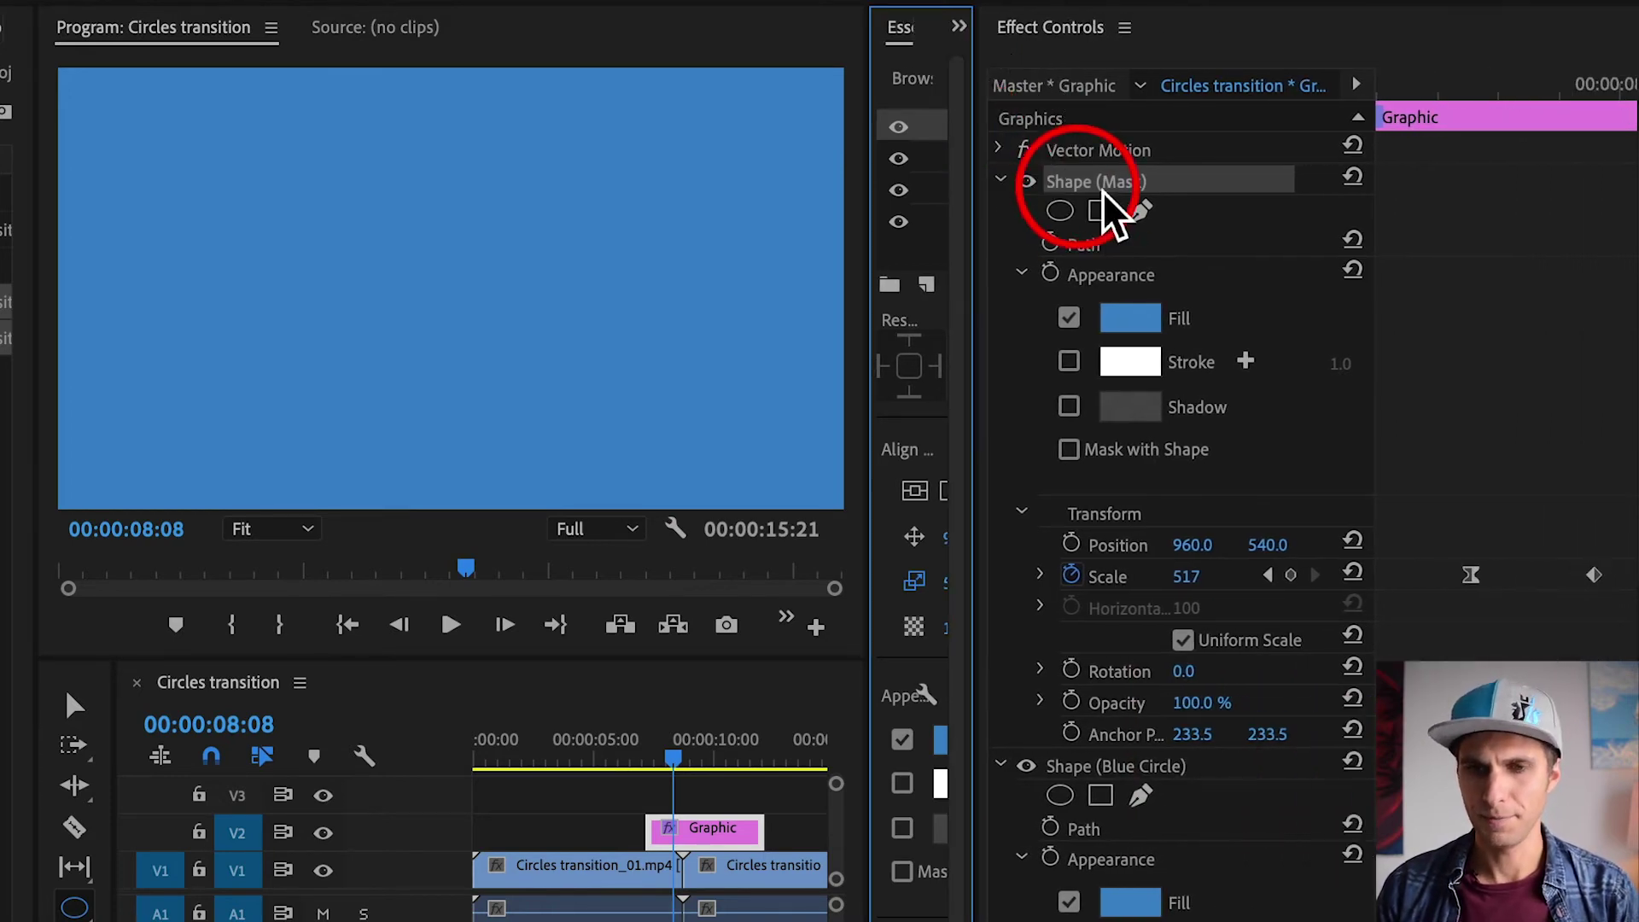
Move the Mask layer's first Scale keyframe (scale 0) to 00:00:07:18
click(1504, 513)
key(minus)
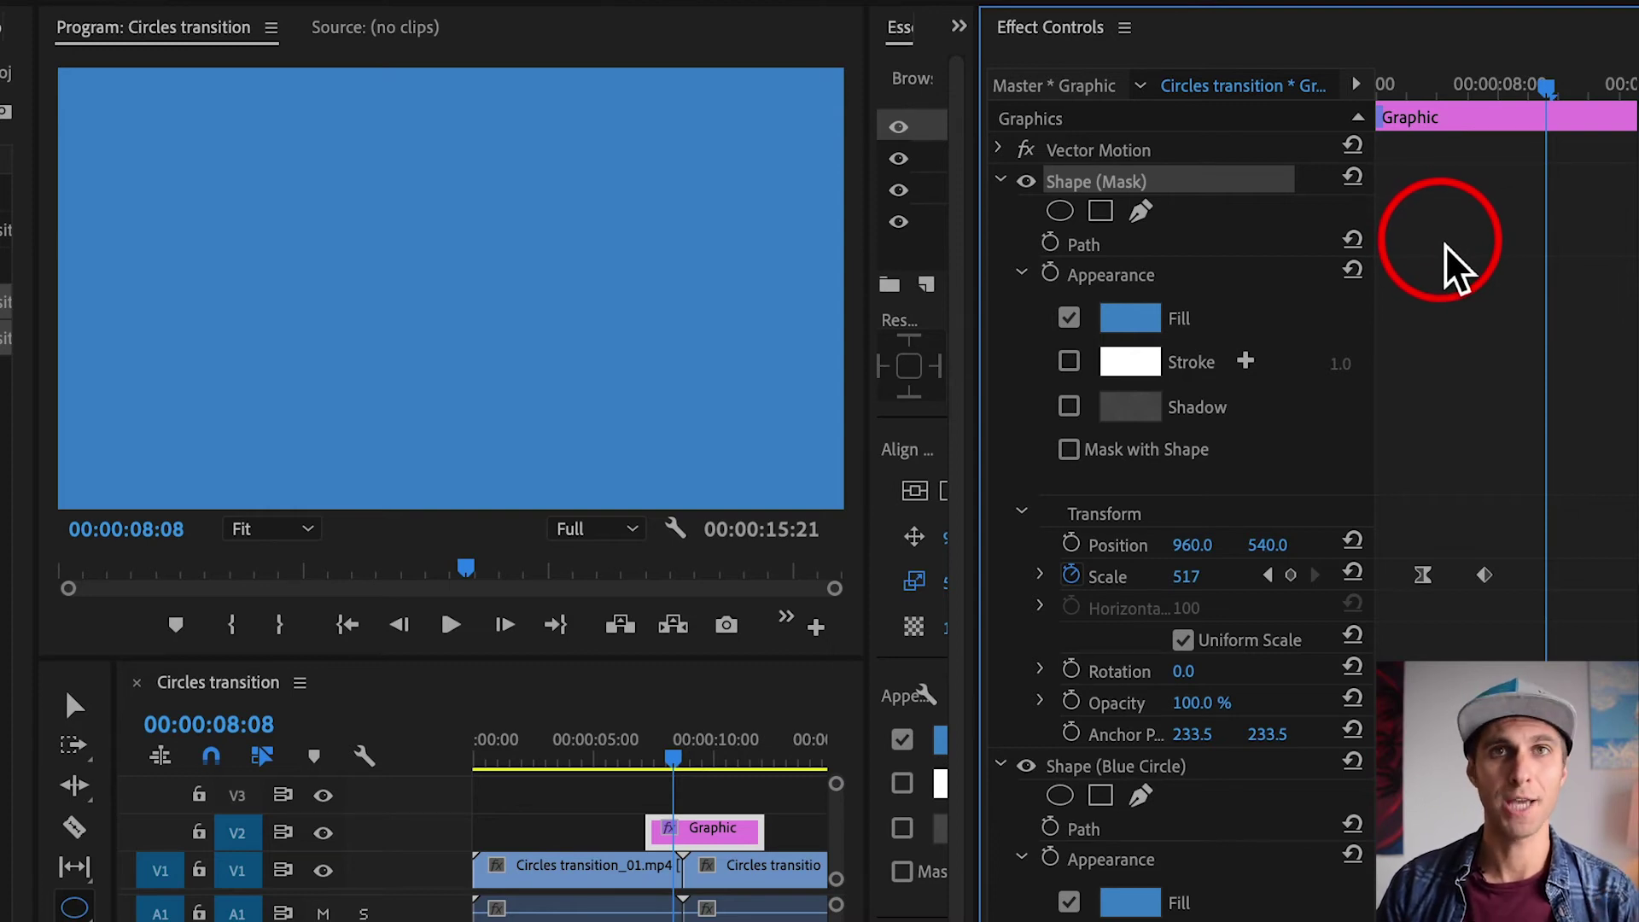
click(1428, 85)
key(equal)
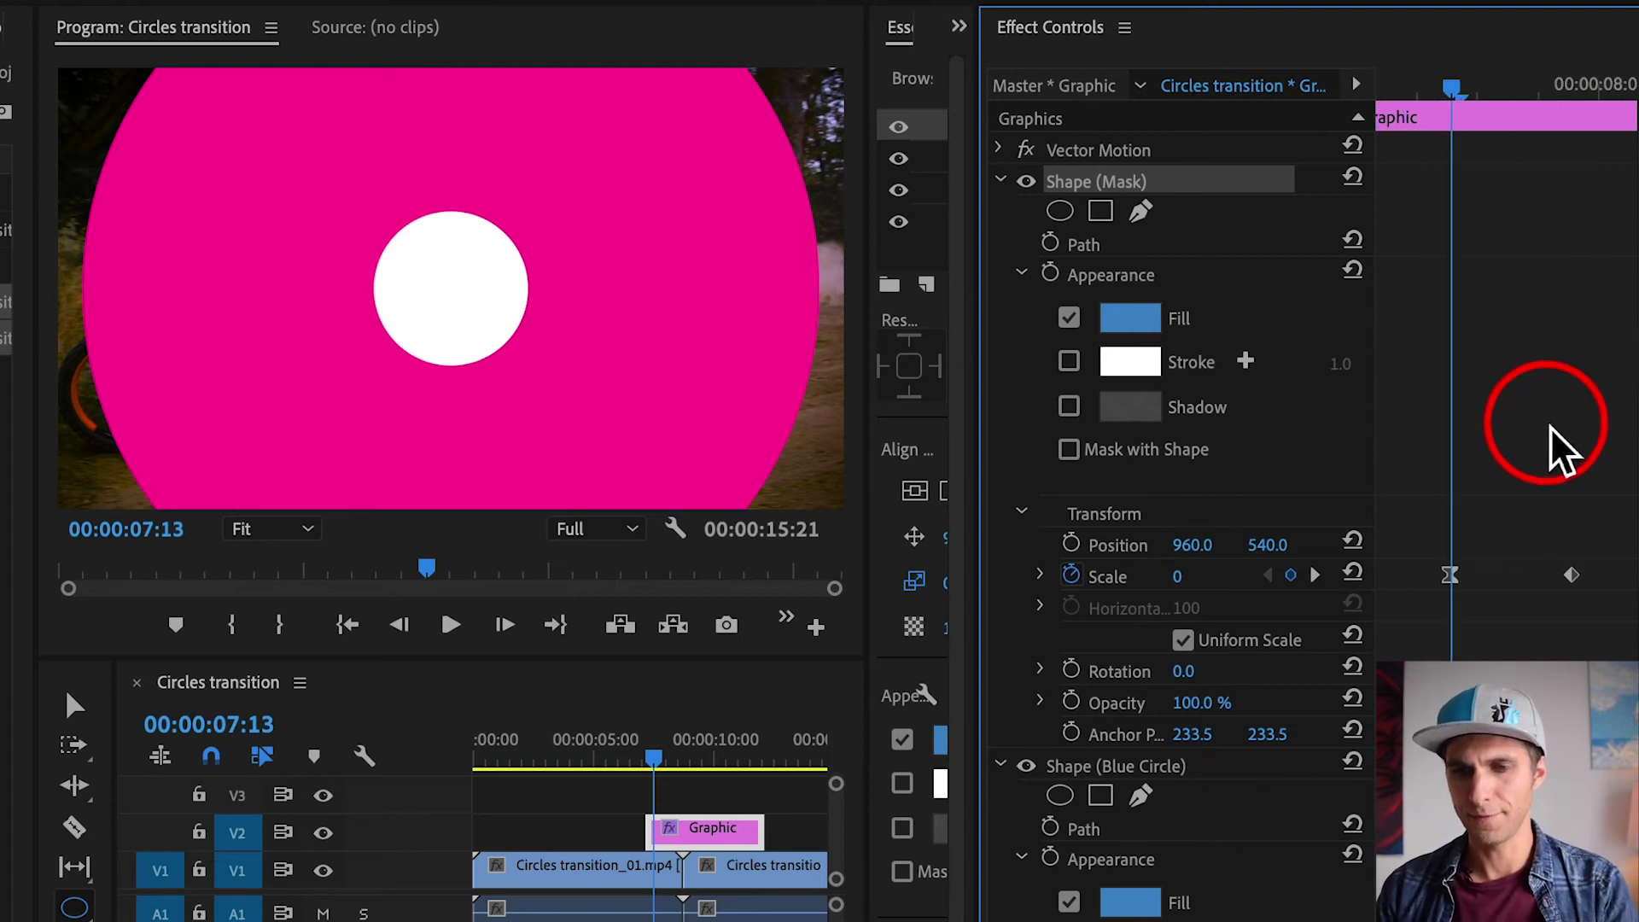
key(minus)
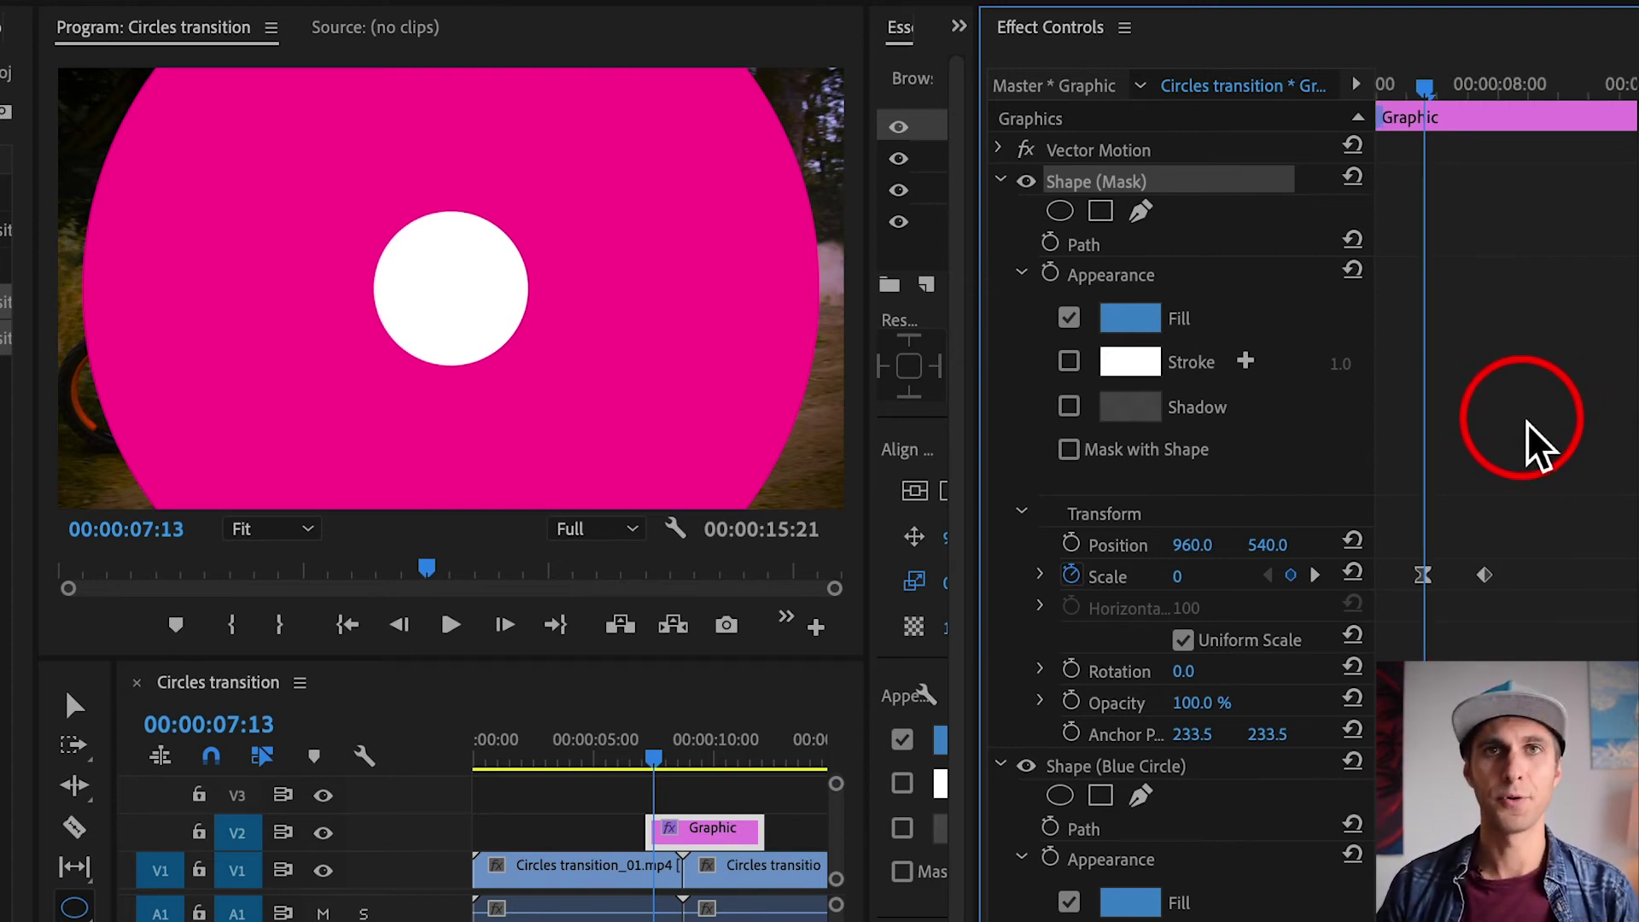
key(Right)
key(Right)
key(Right)
key(Right)
key(Right)
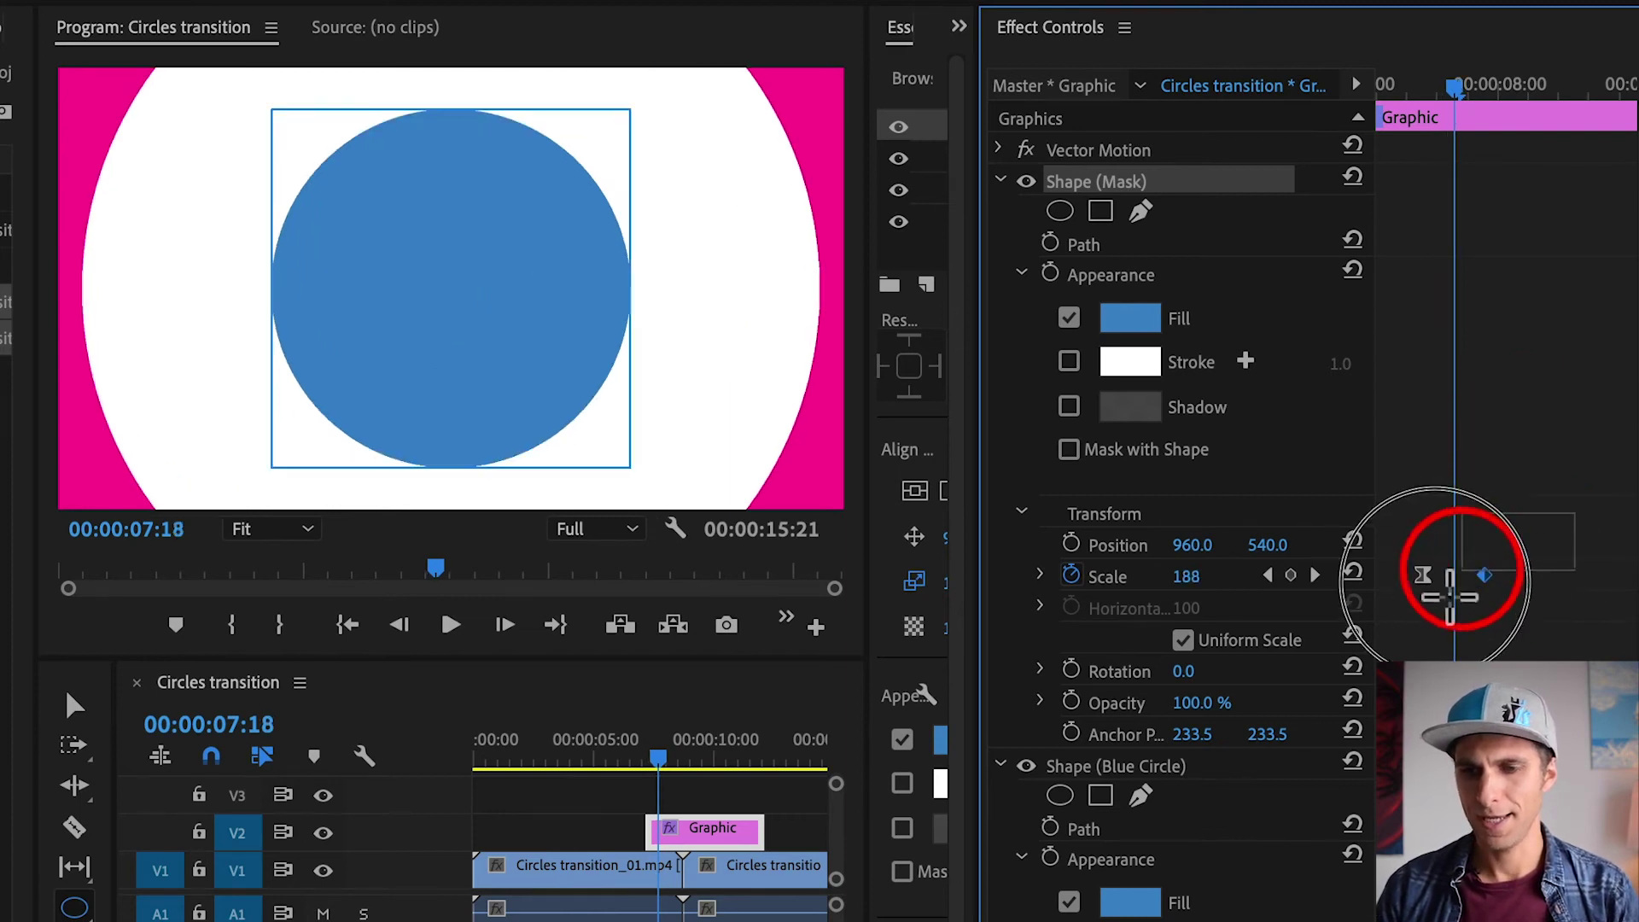
click(1423, 577)
drag(1432, 589, 1460, 589)
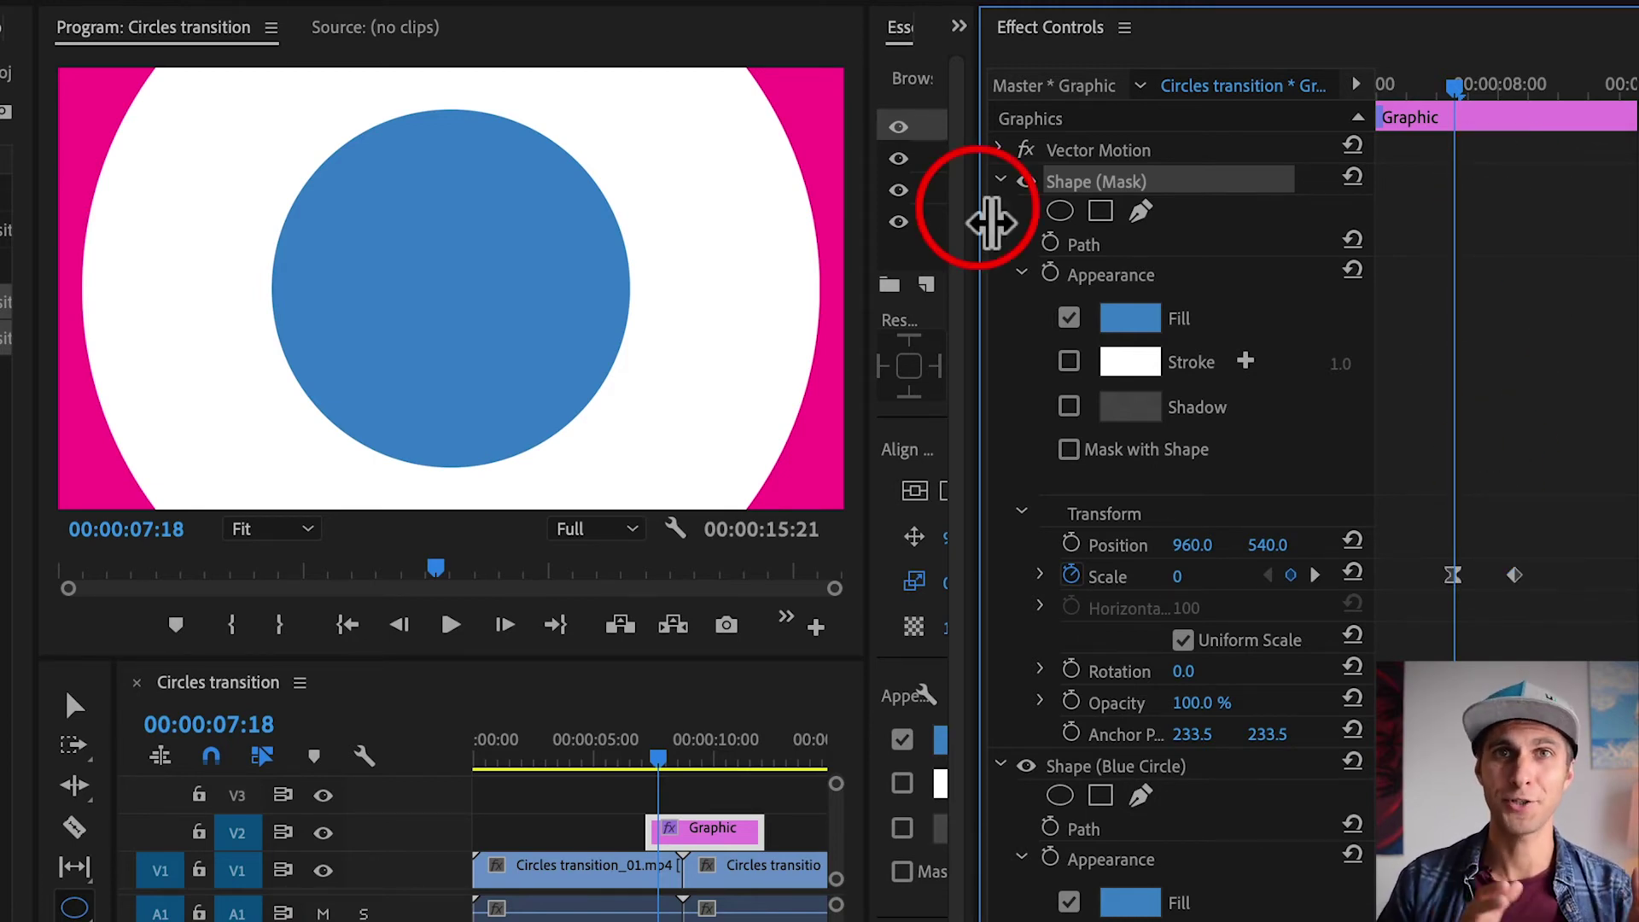
Enable Mask with Shape on the Mask layer and preview the transition from the clip start
drag(991, 222, 1417, 193)
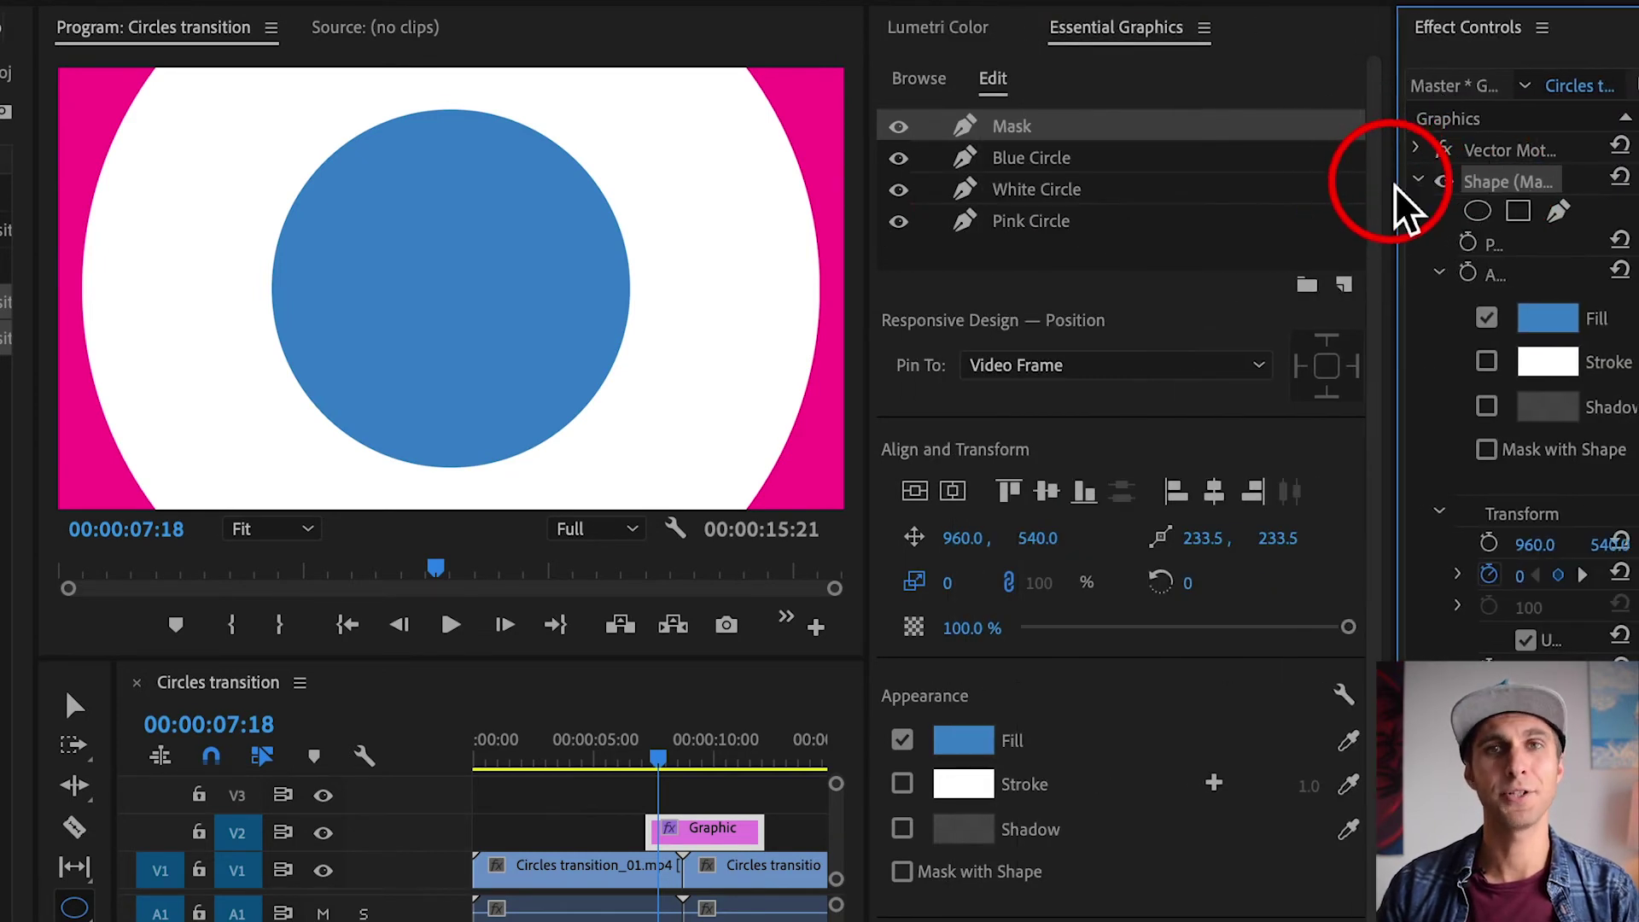
click(910, 877)
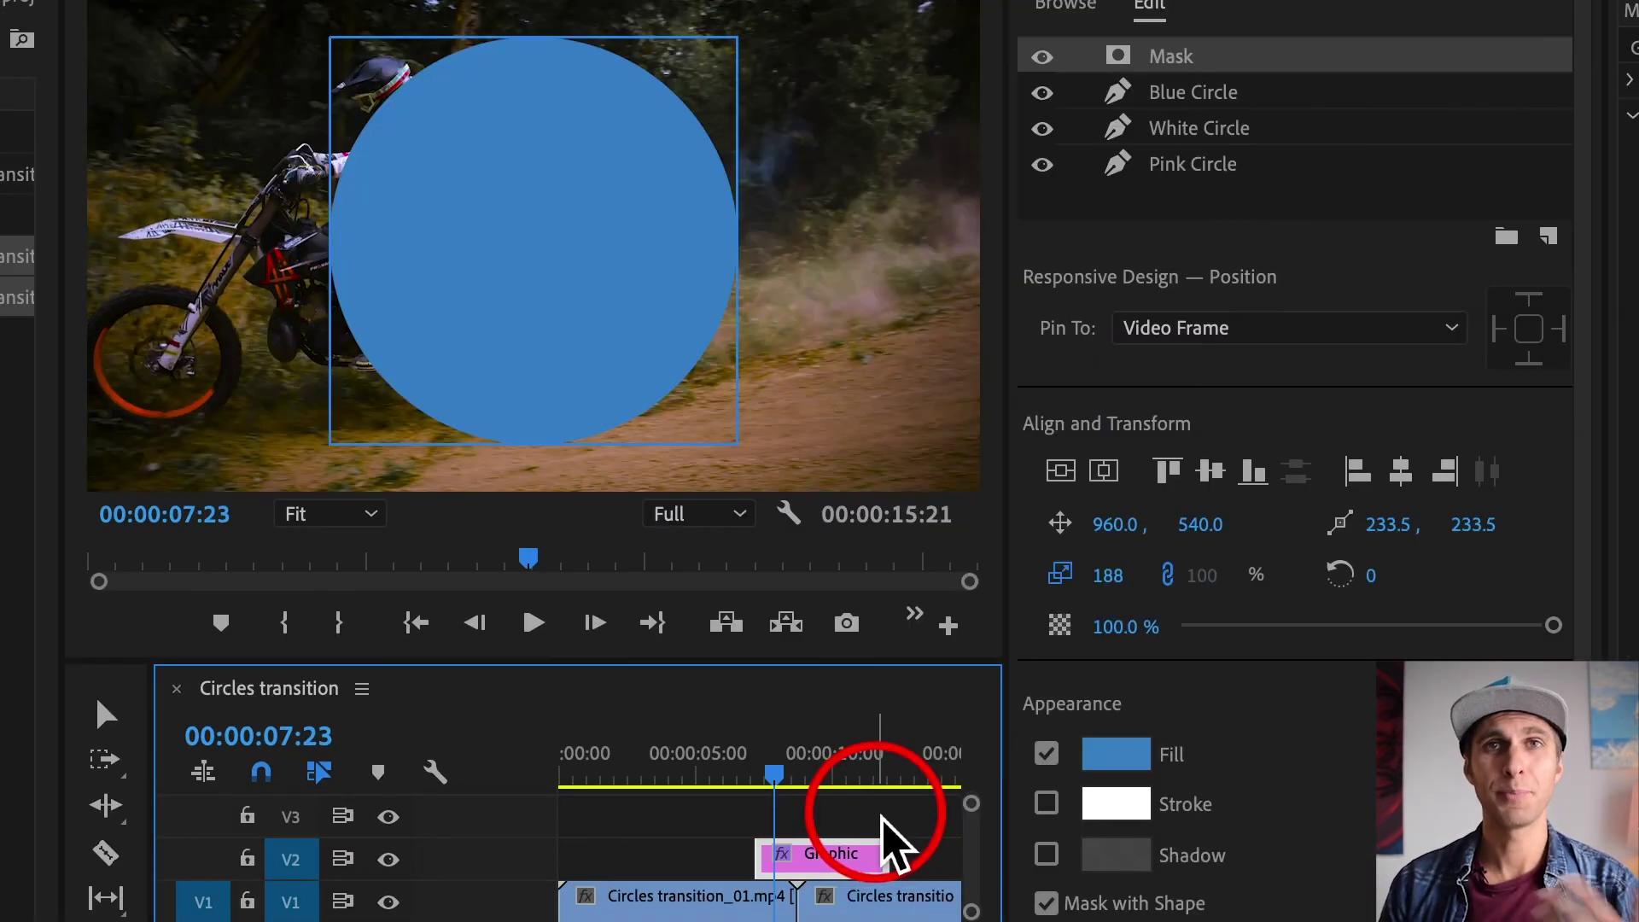
key(Up)
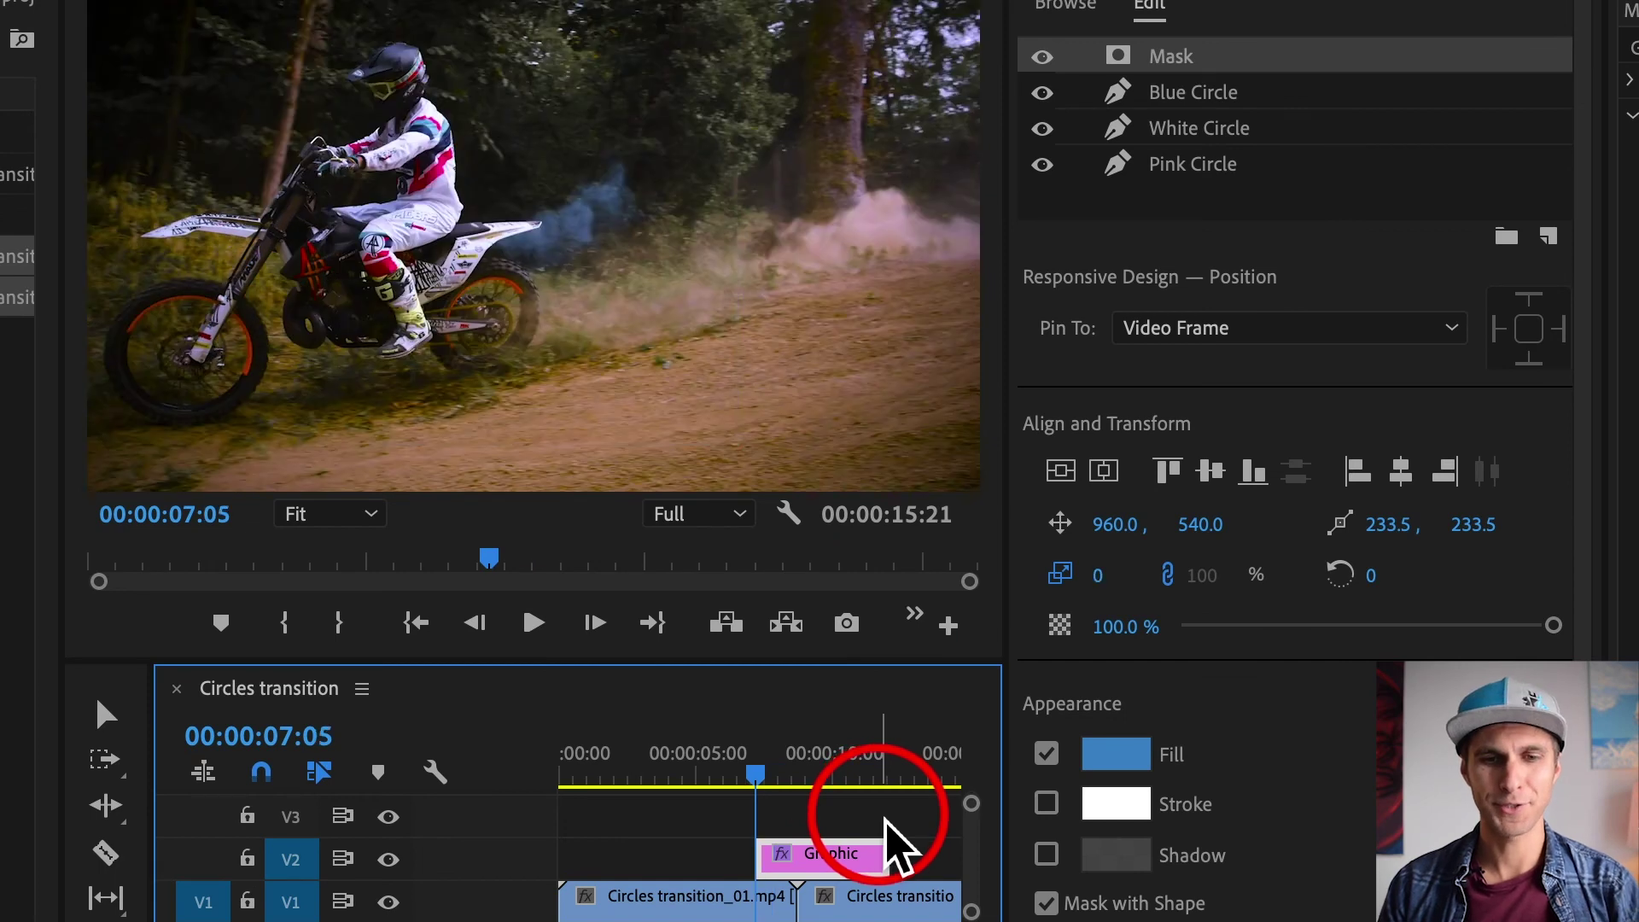
key(space)
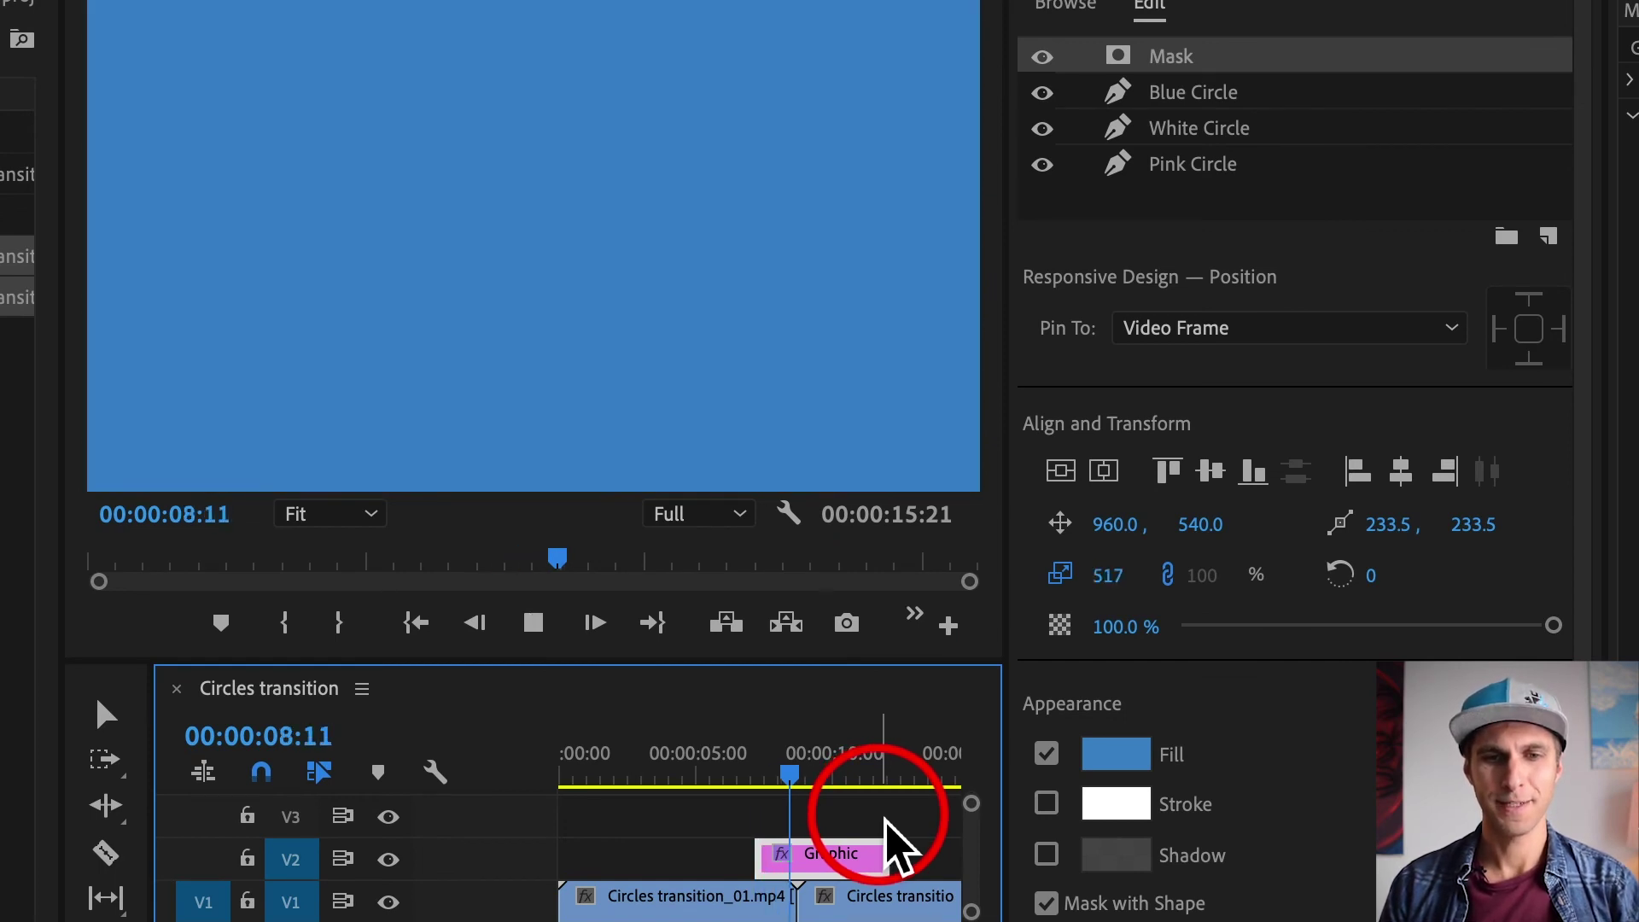
key(space)
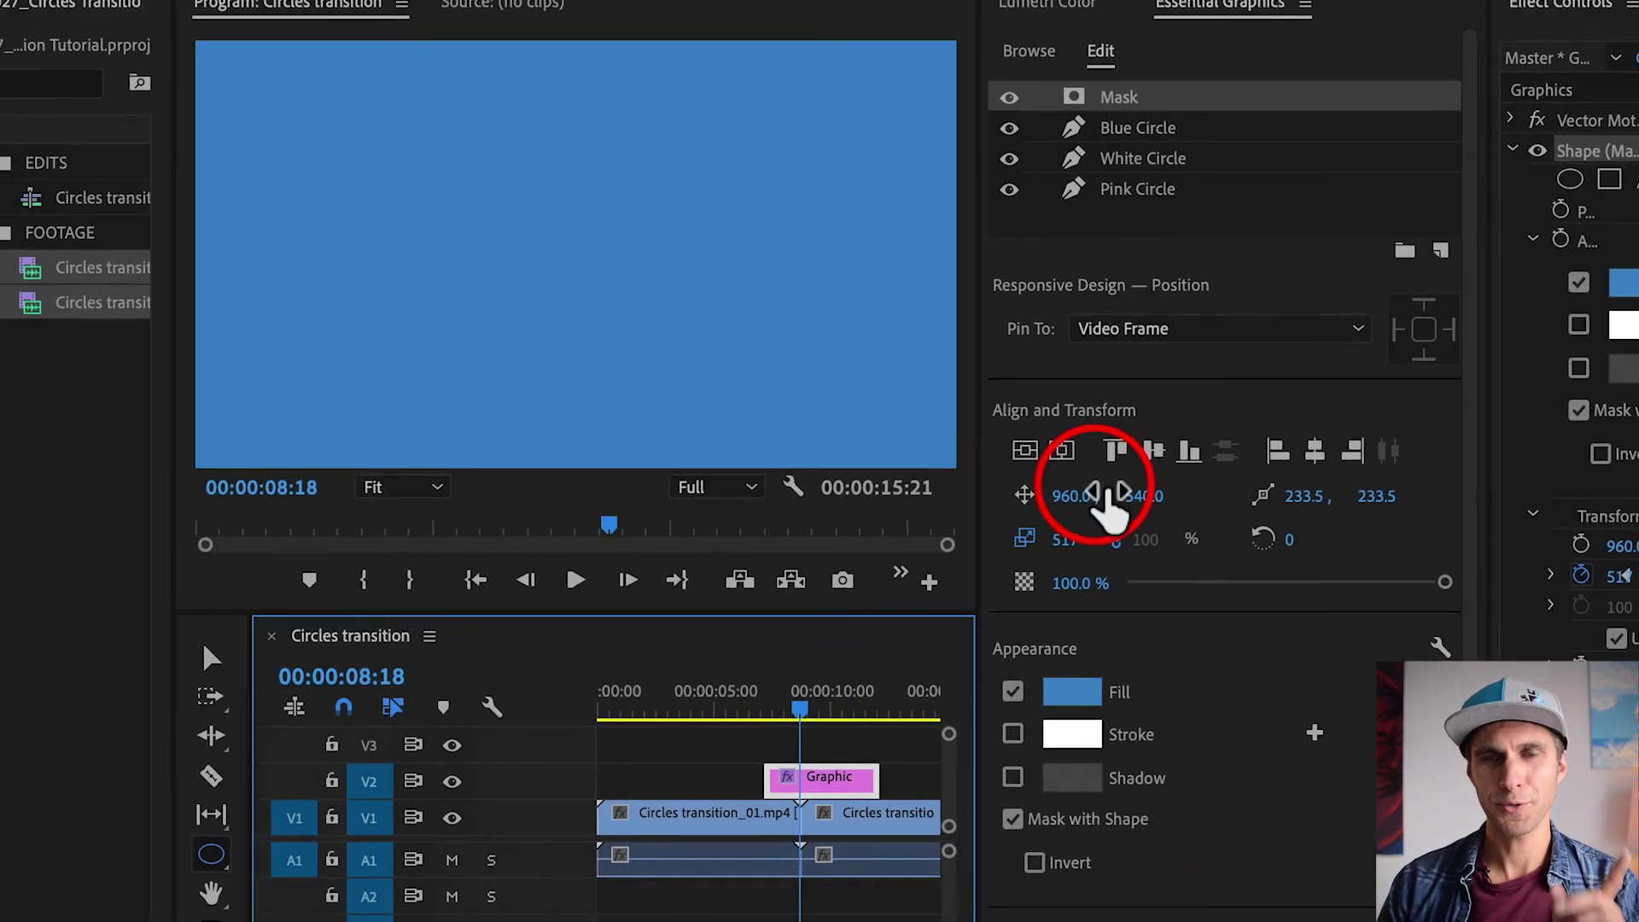
key(Left)
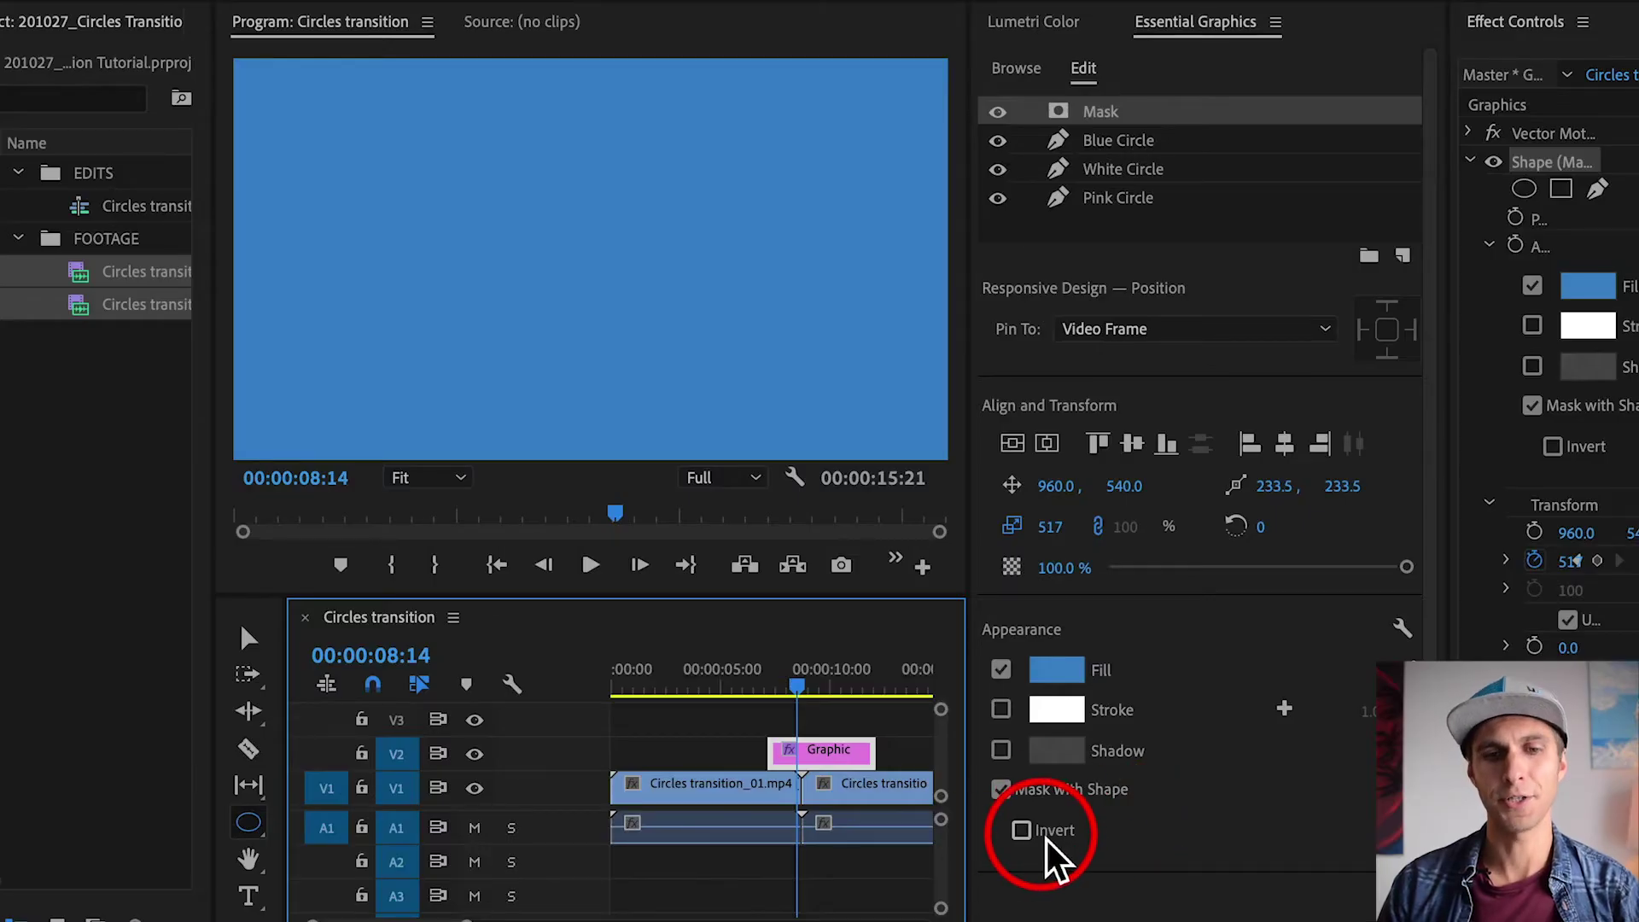
Switch on Invert for the Mask layer's shape mask and preview the transition
click(1048, 839)
click(794, 688)
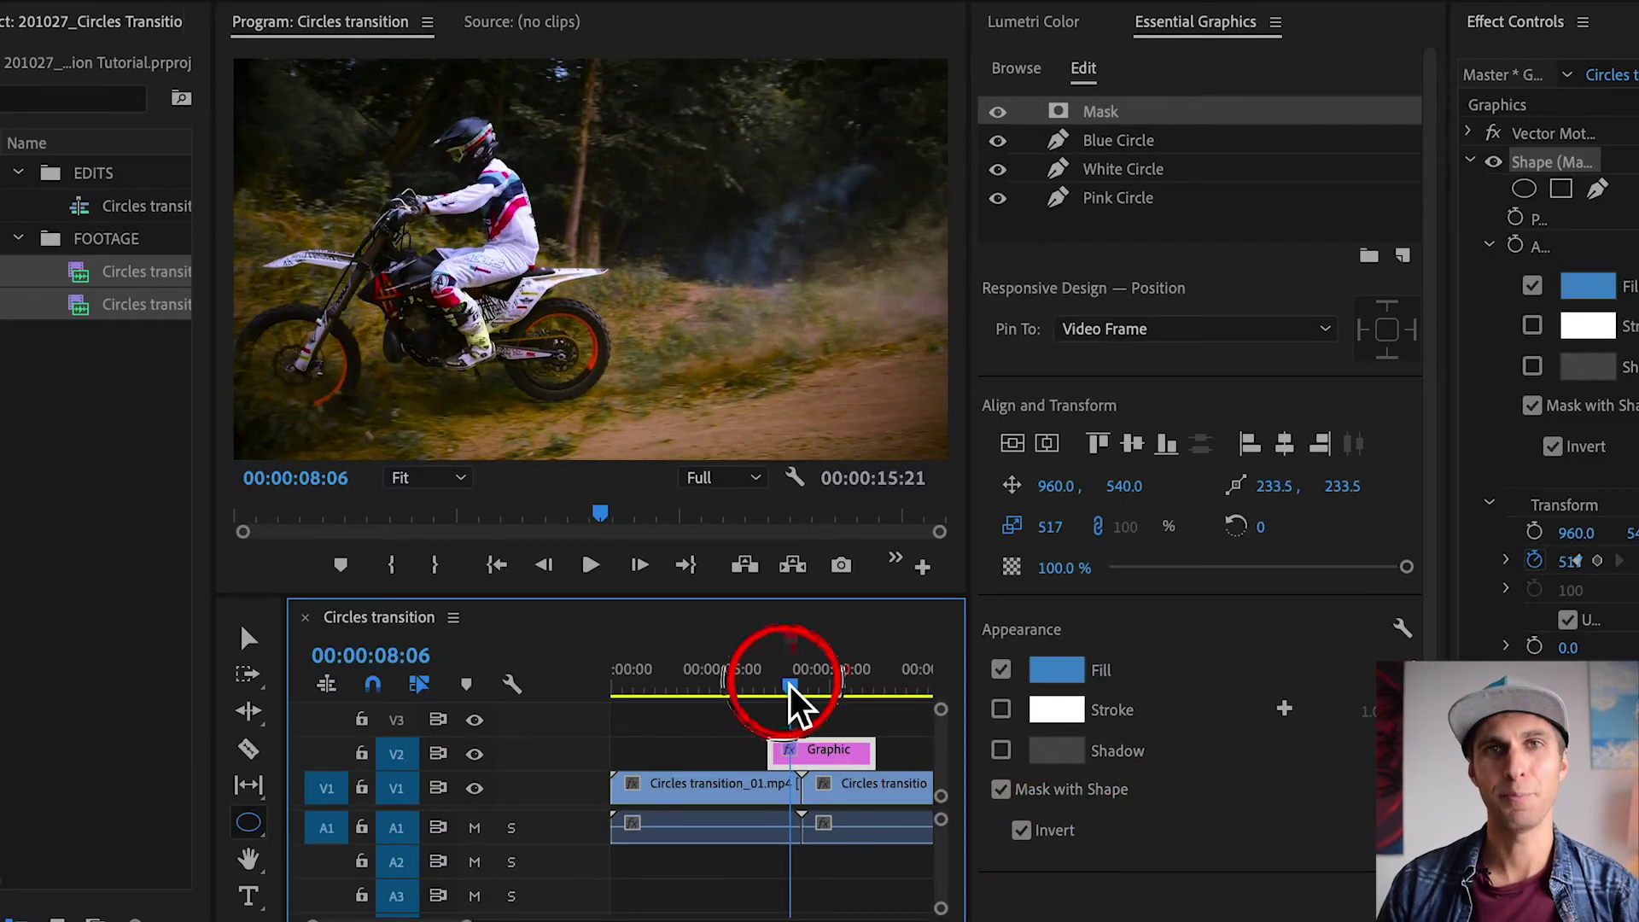
key(Up)
key(space)
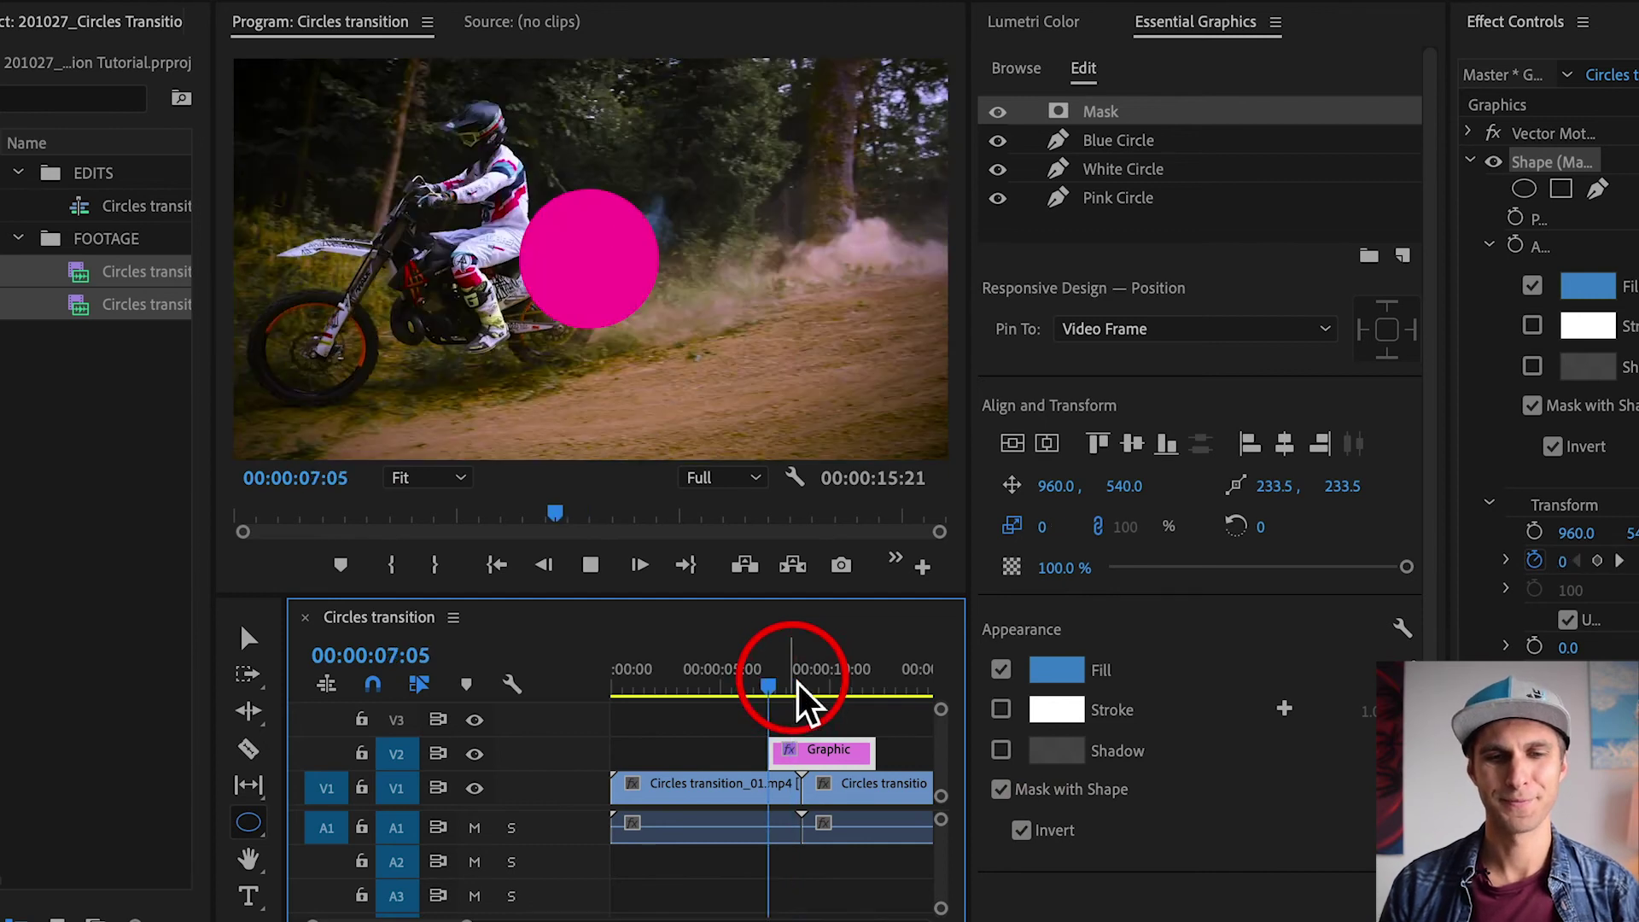
key(space)
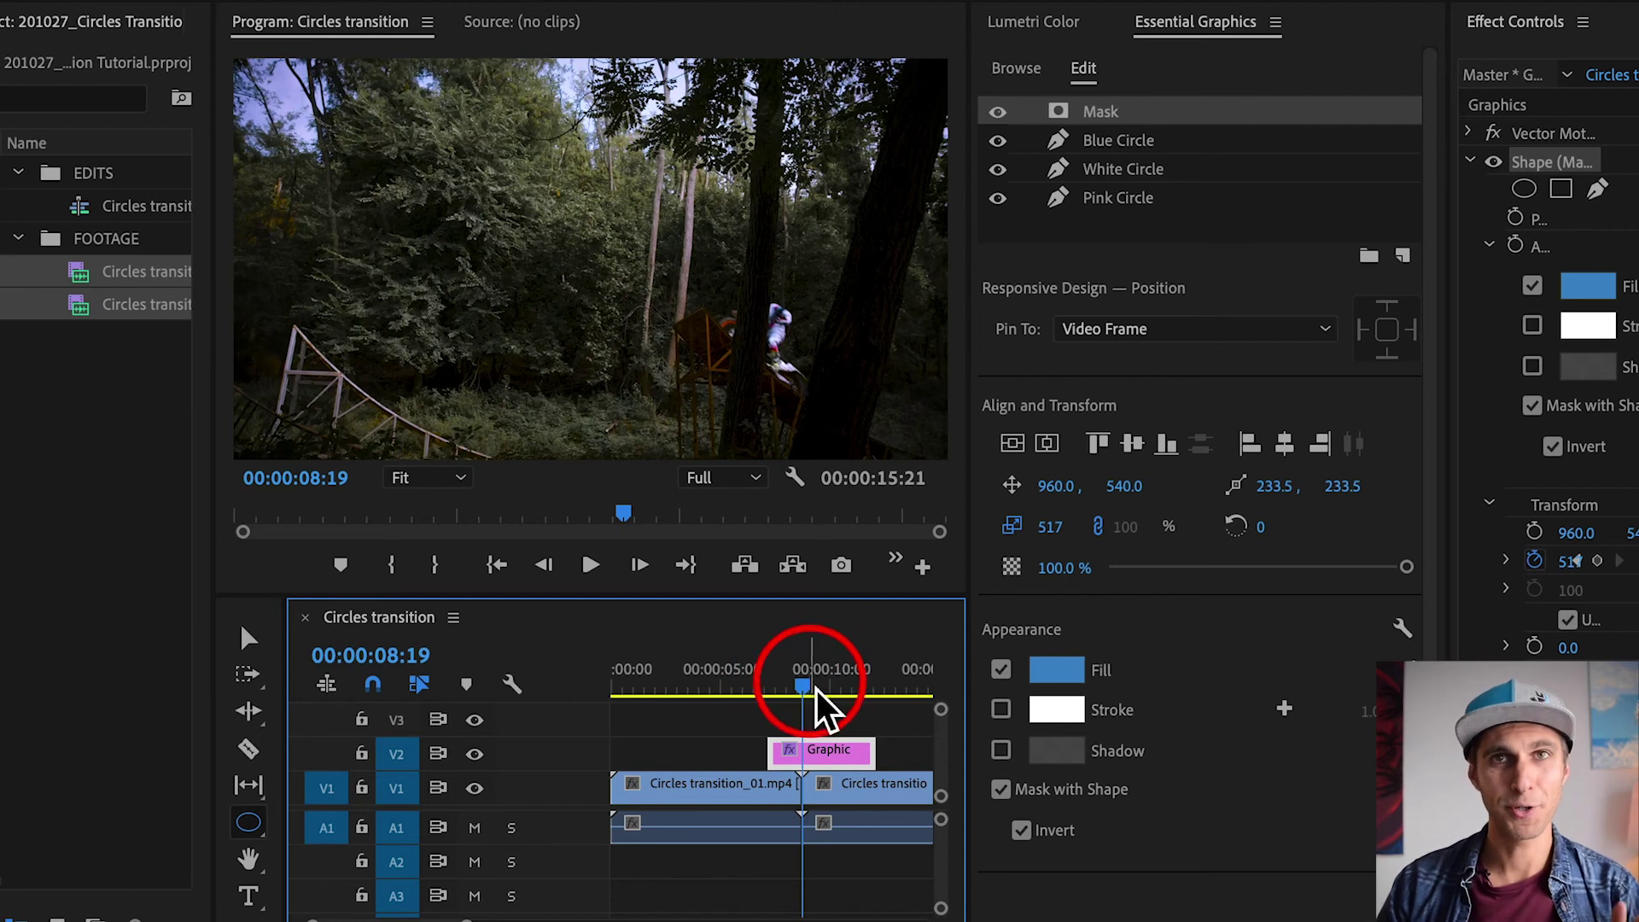
Trim the end of the Graphic clip on V2 to 00:00:01:11 long
click(980, 700)
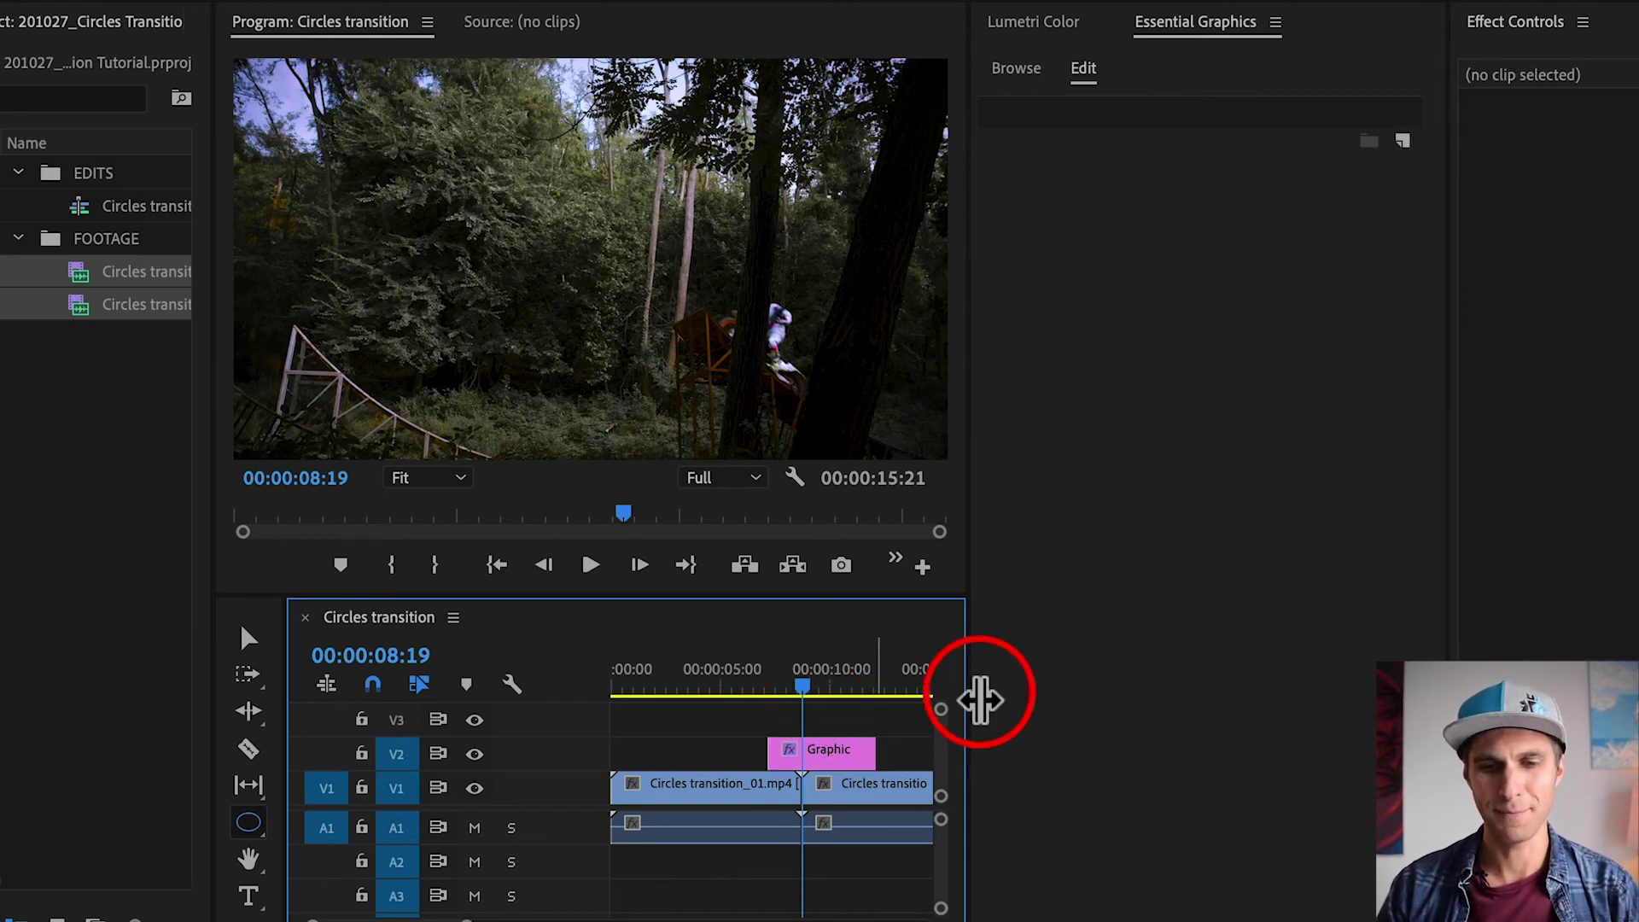
drag(981, 700, 1083, 684)
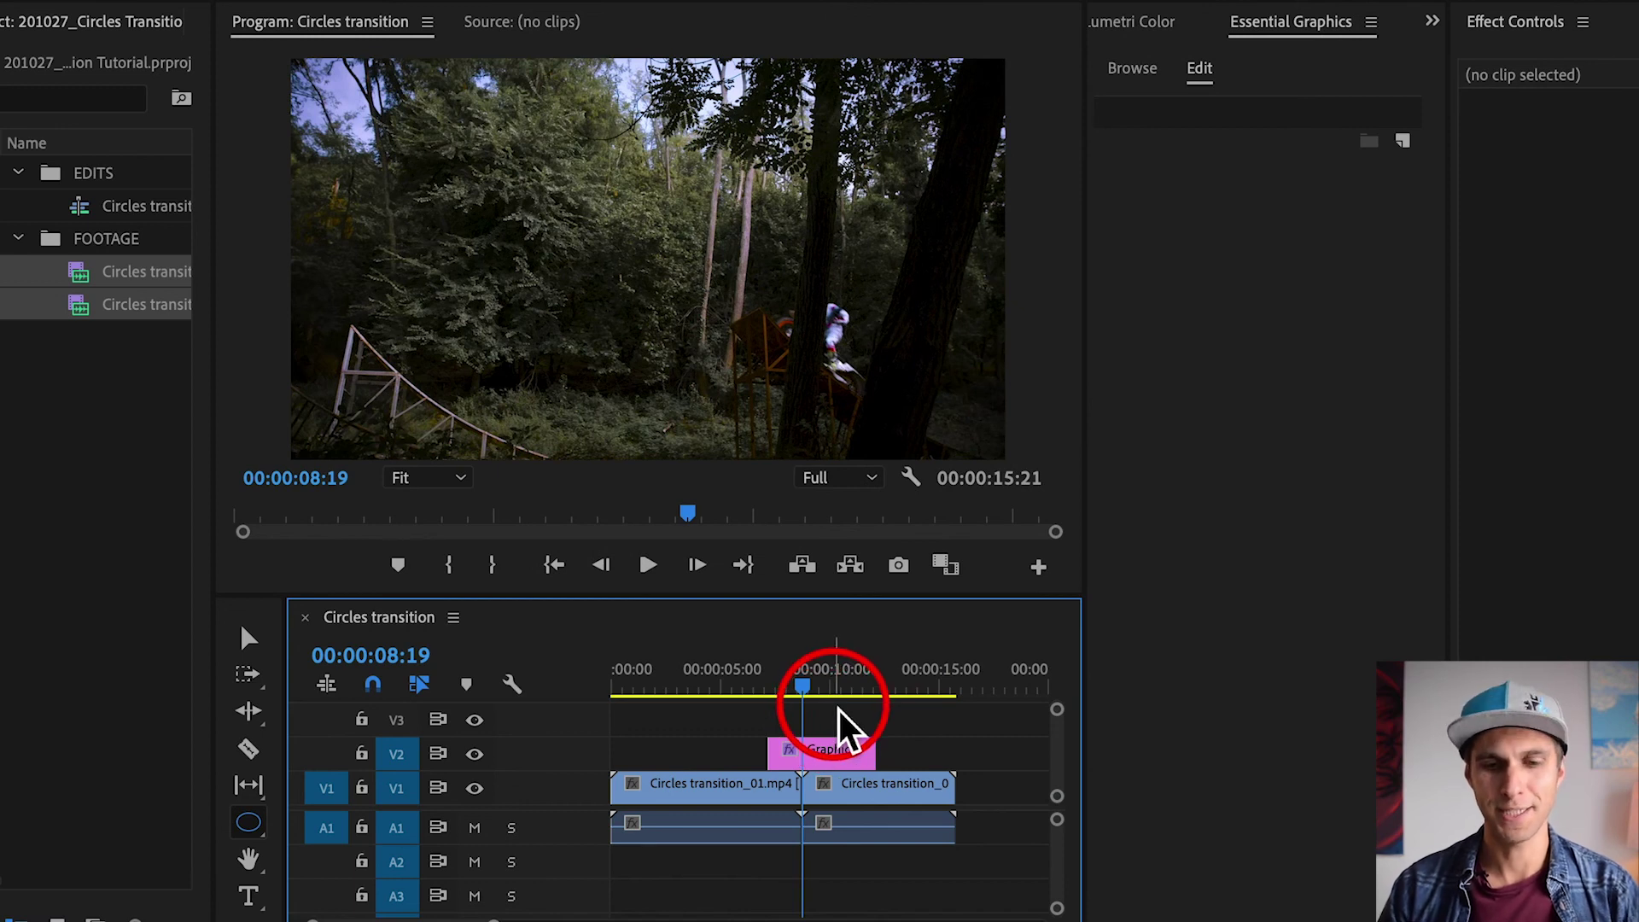
click(839, 722)
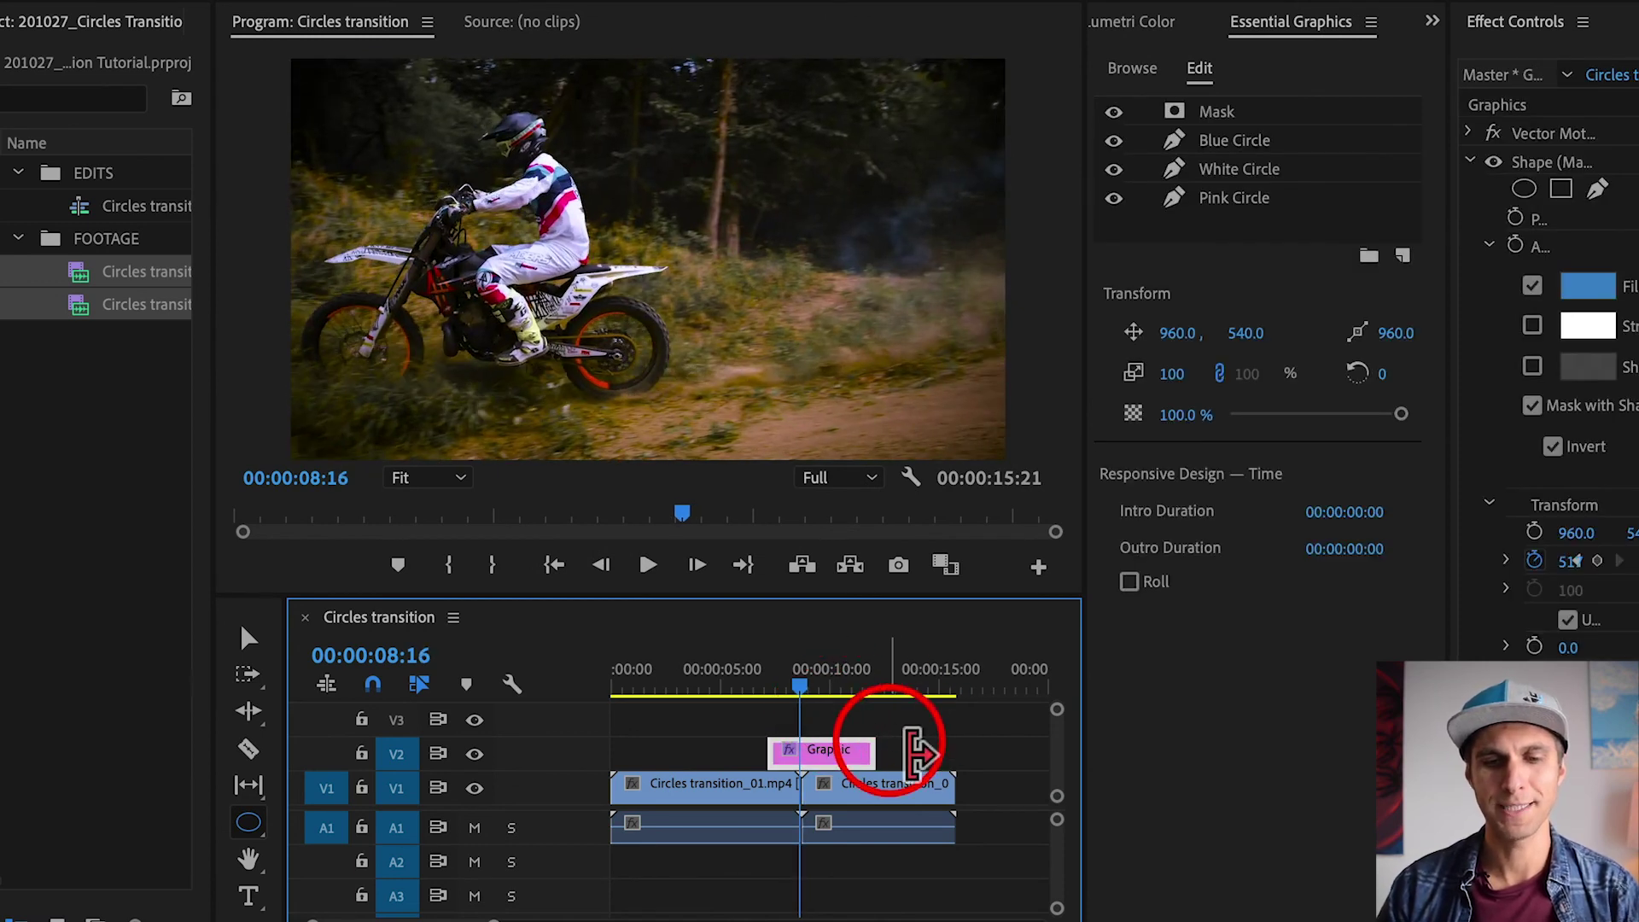
drag(874, 753, 798, 753)
click(937, 719)
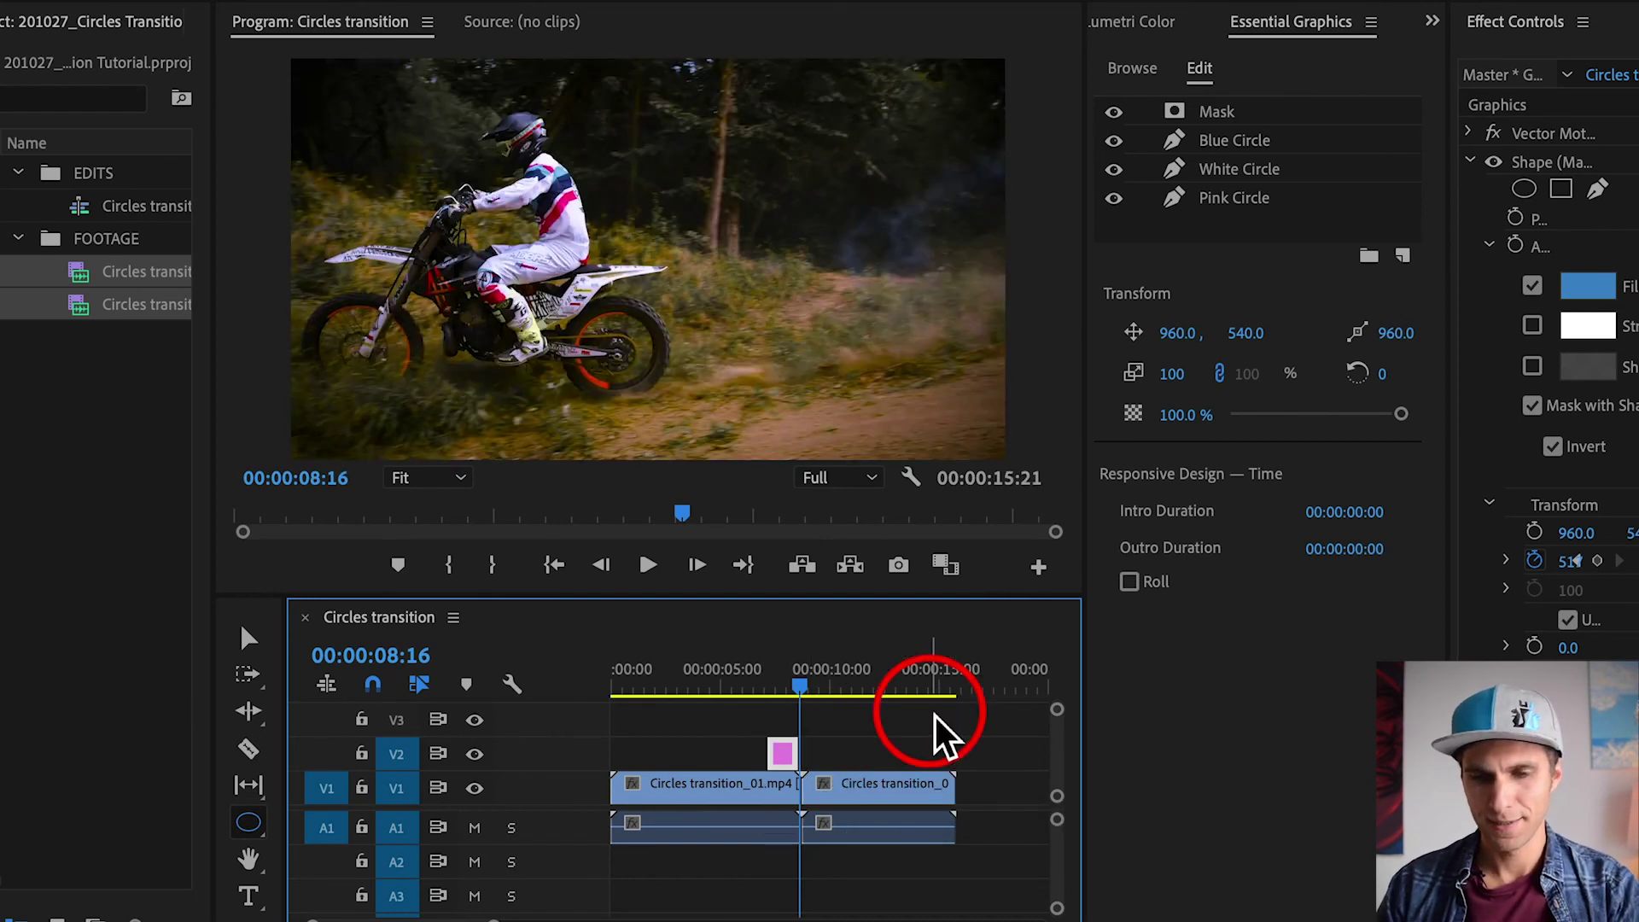
Shift the Graphic clip about one second later so it straddles the V1 cut
key(=)
drag(790, 696, 760, 701)
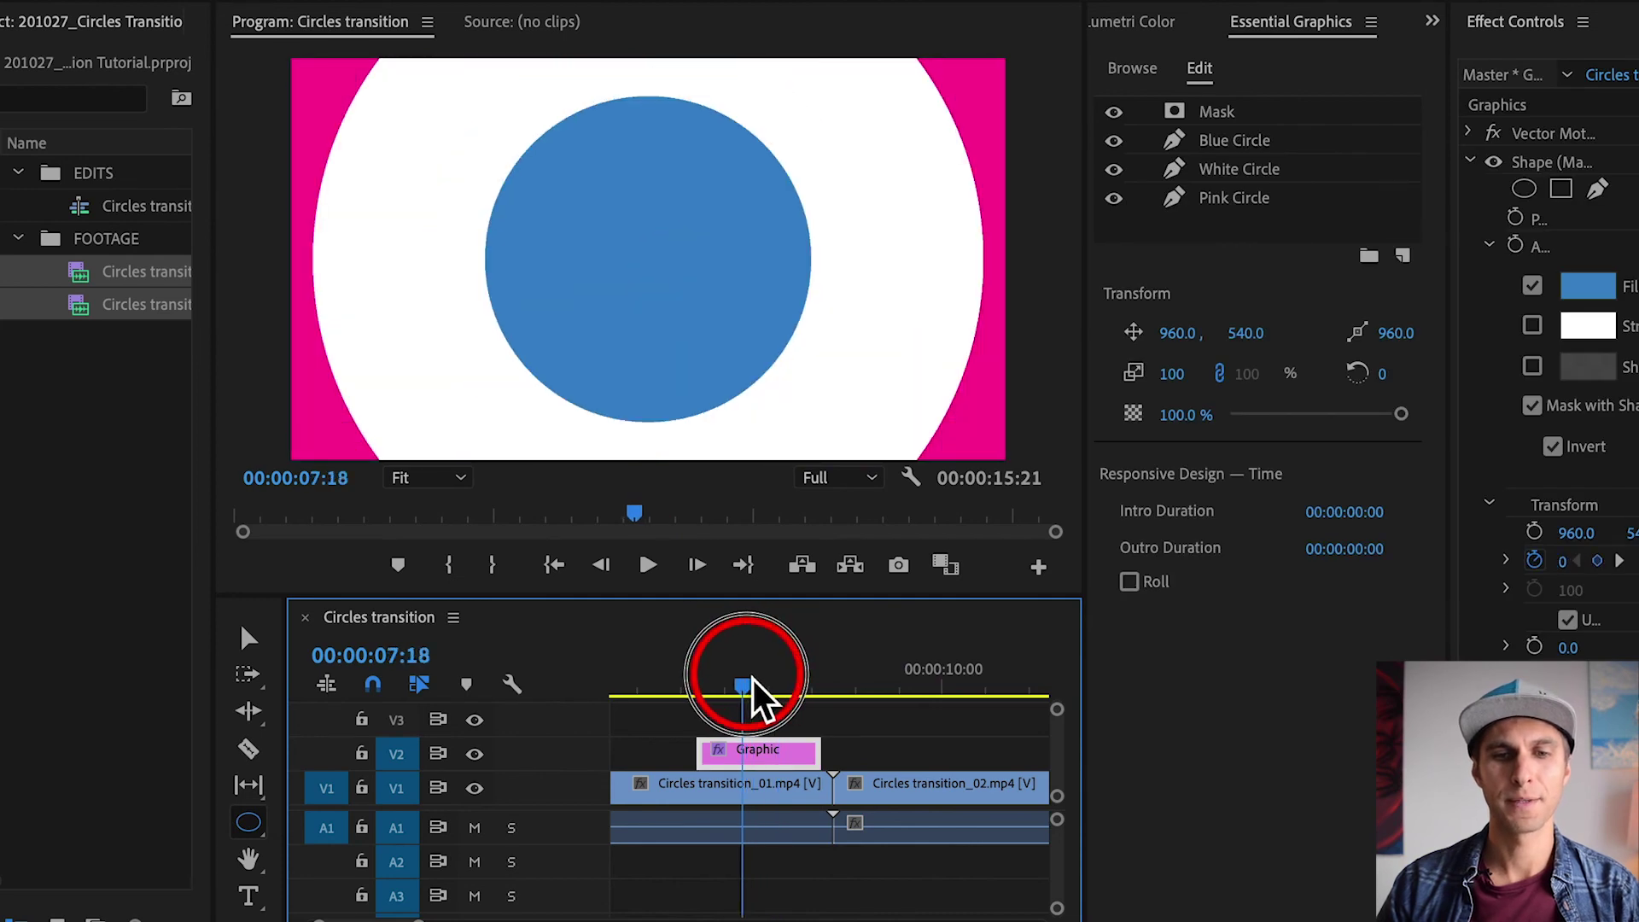
click(768, 750)
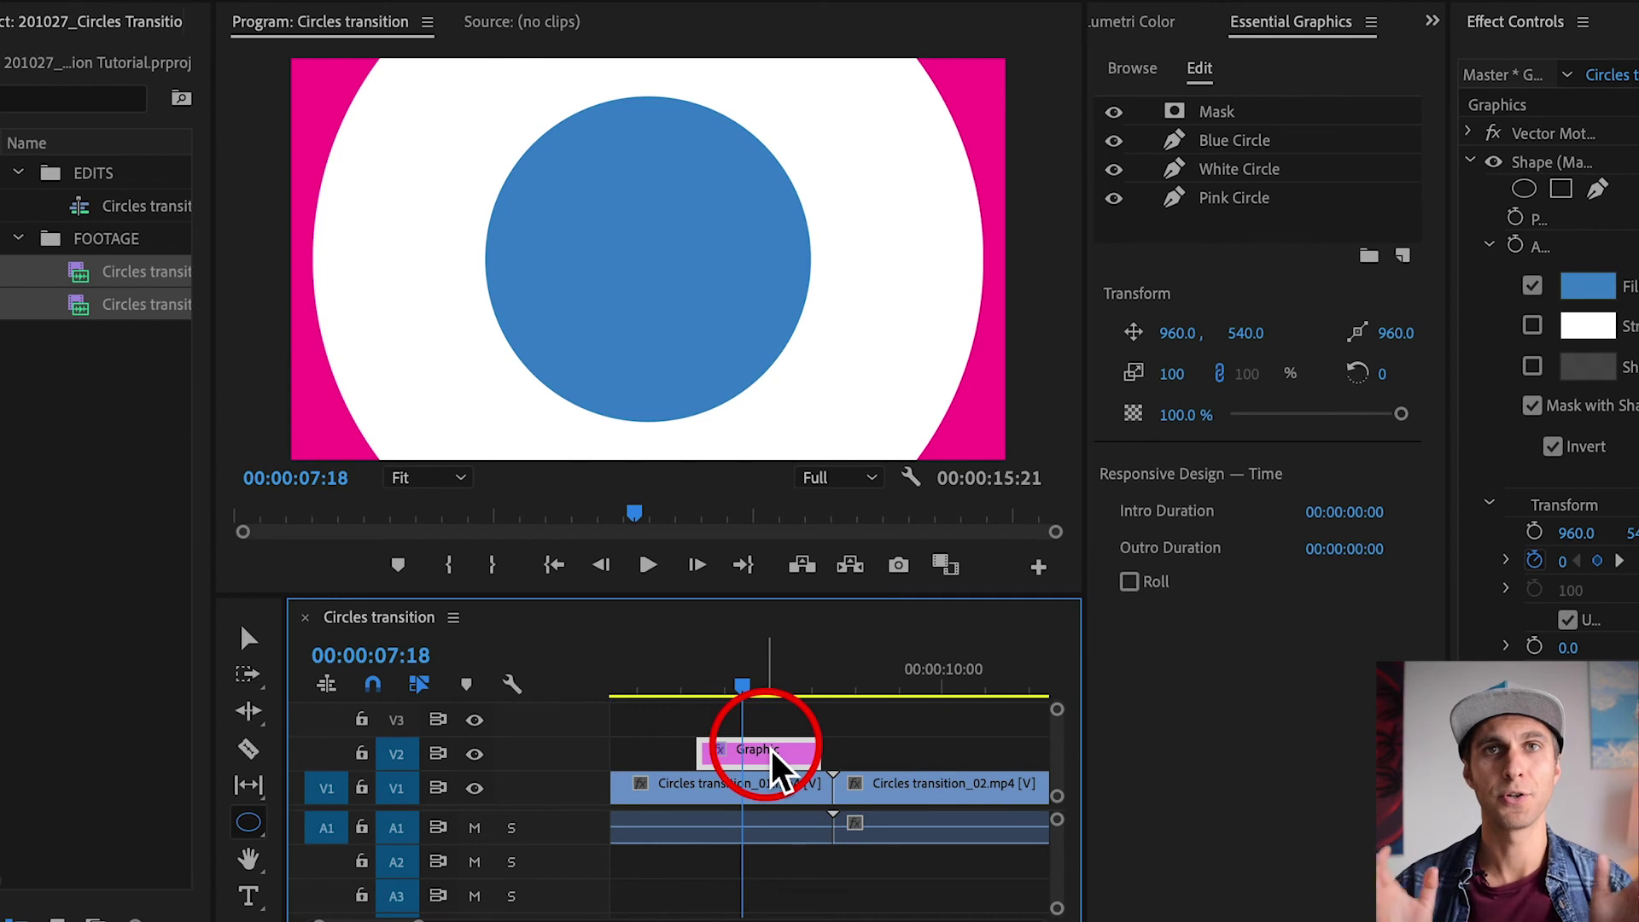
mouse_move(773, 751)
mouse_down()
mouse_move(807, 598)
mouse_move(879, 615)
mouse_move(827, 750)
mouse_move(809, 768)
mouse_move(780, 753)
mouse_up()
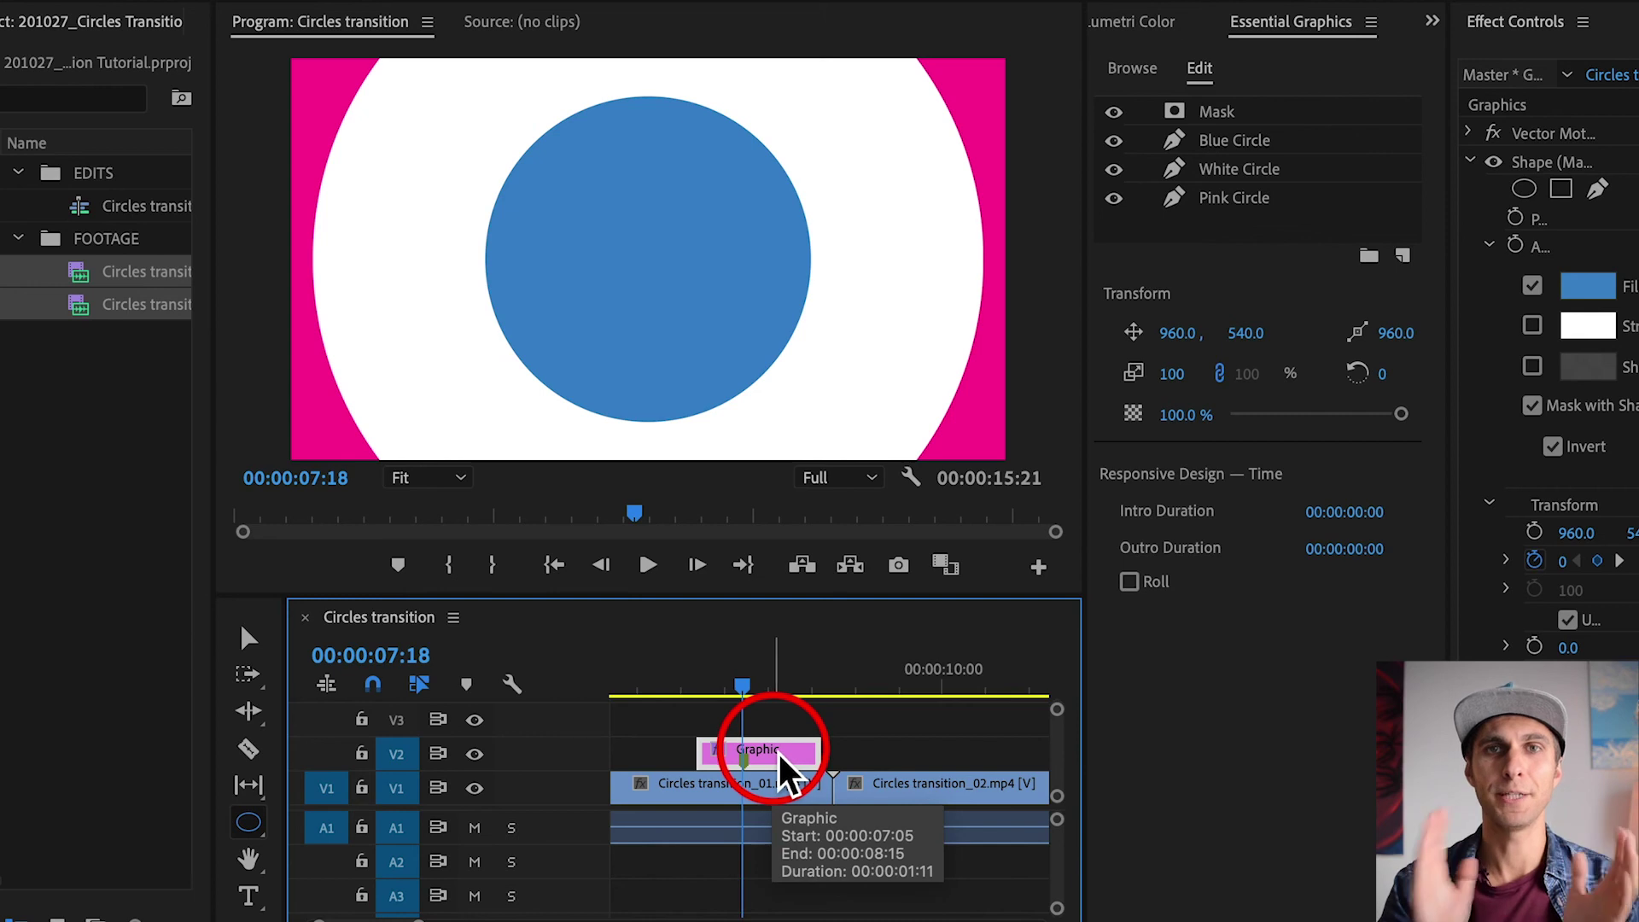
drag(779, 753, 905, 772)
click(796, 687)
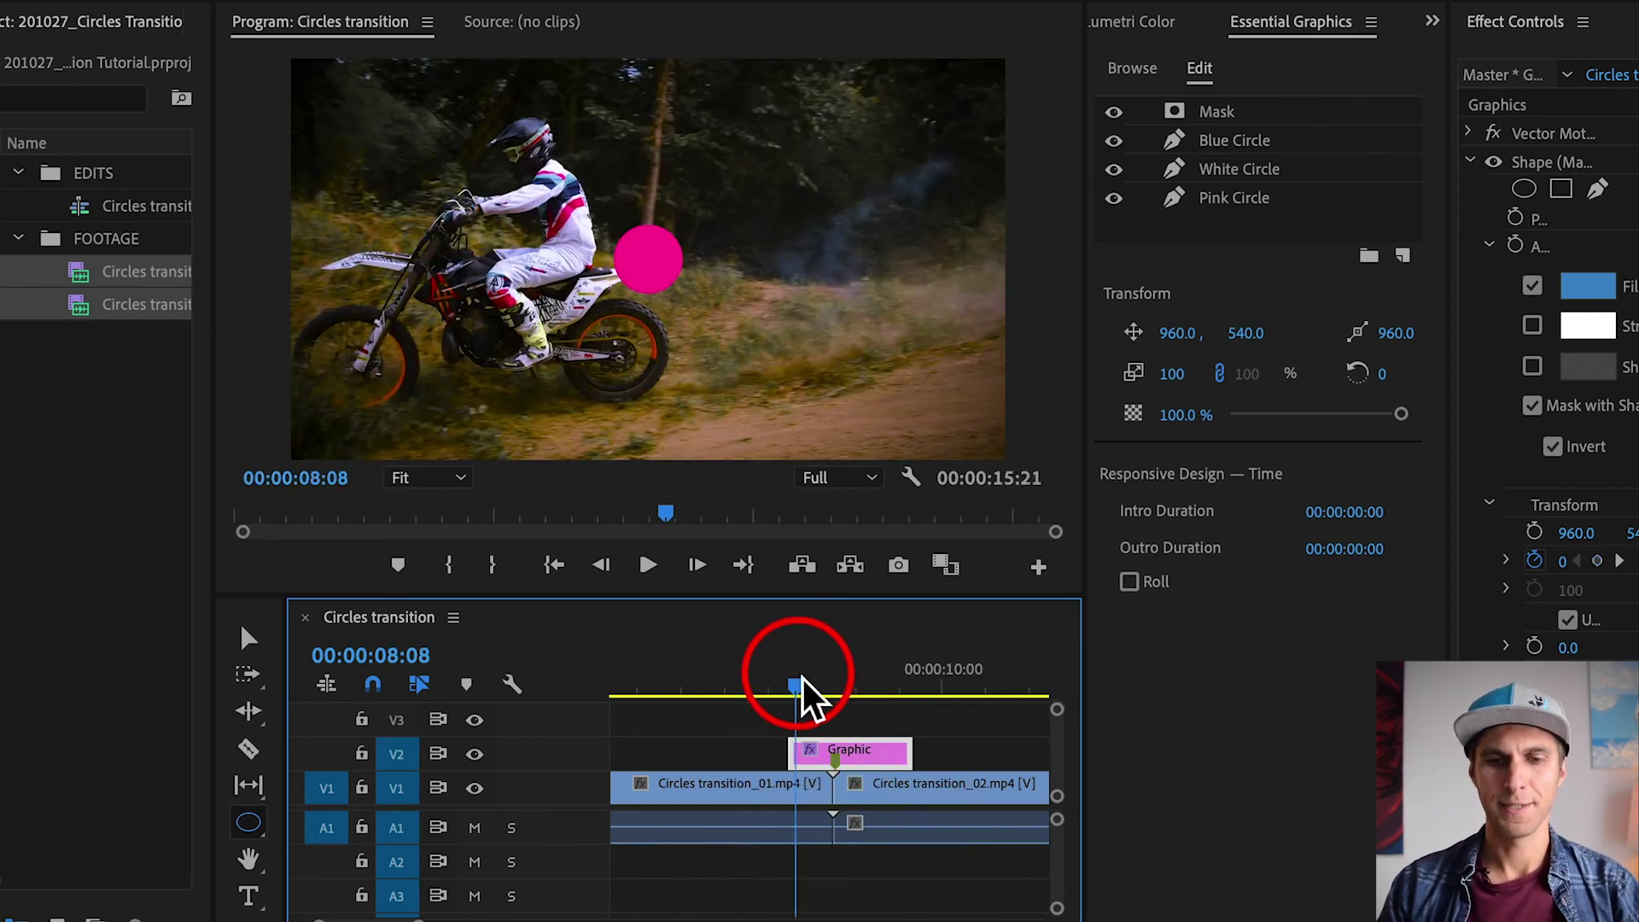
key(space)
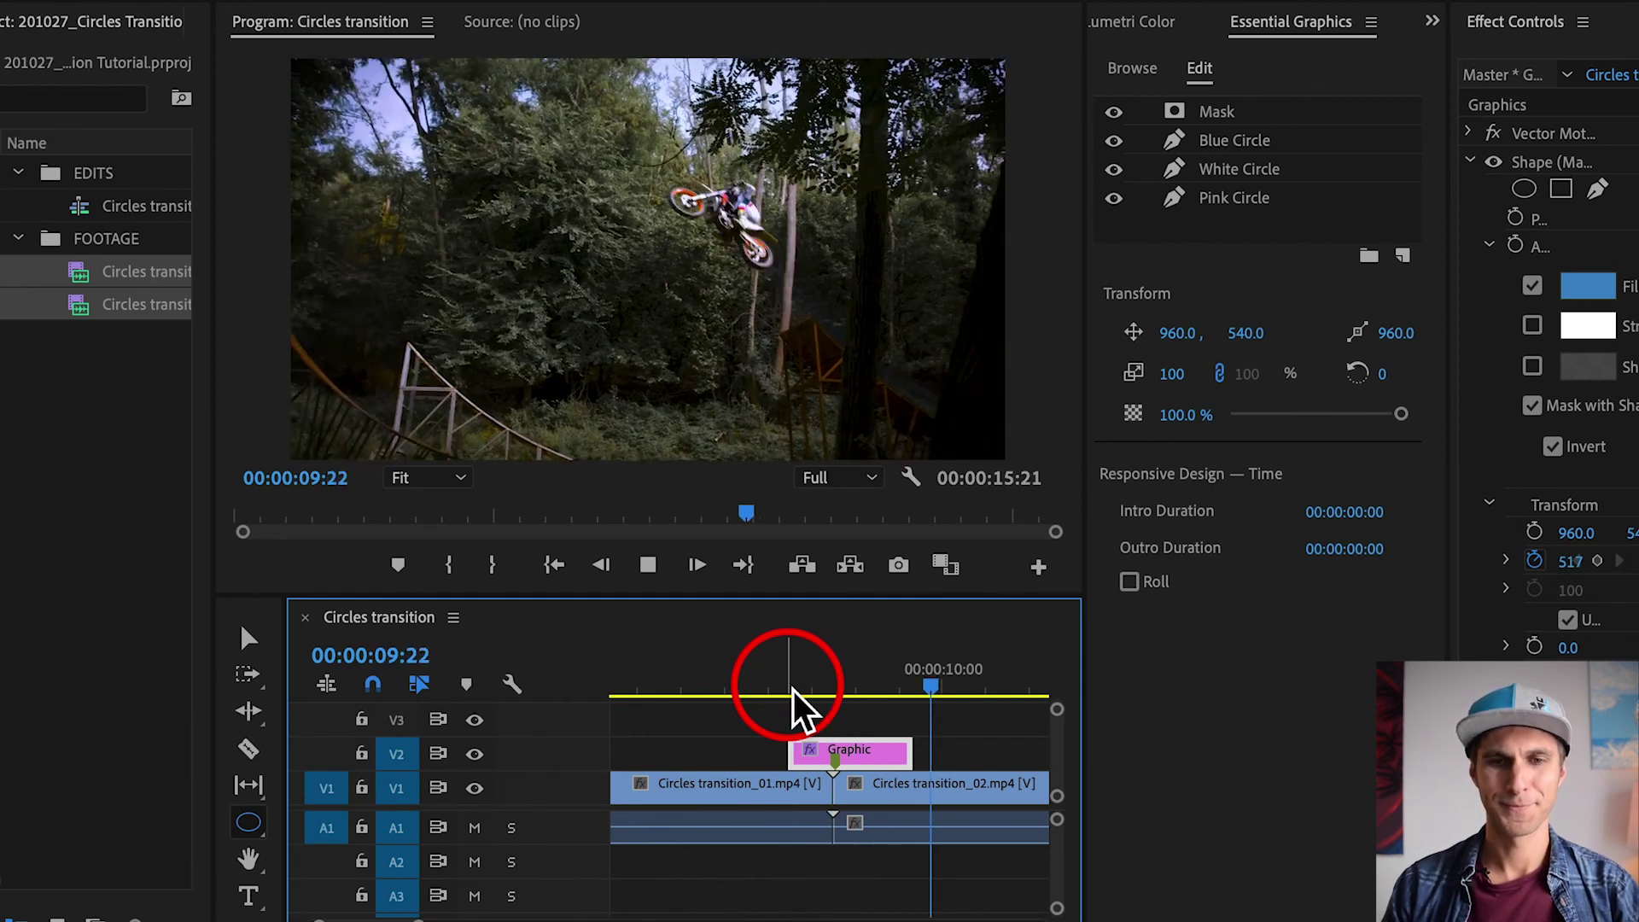
key(space)
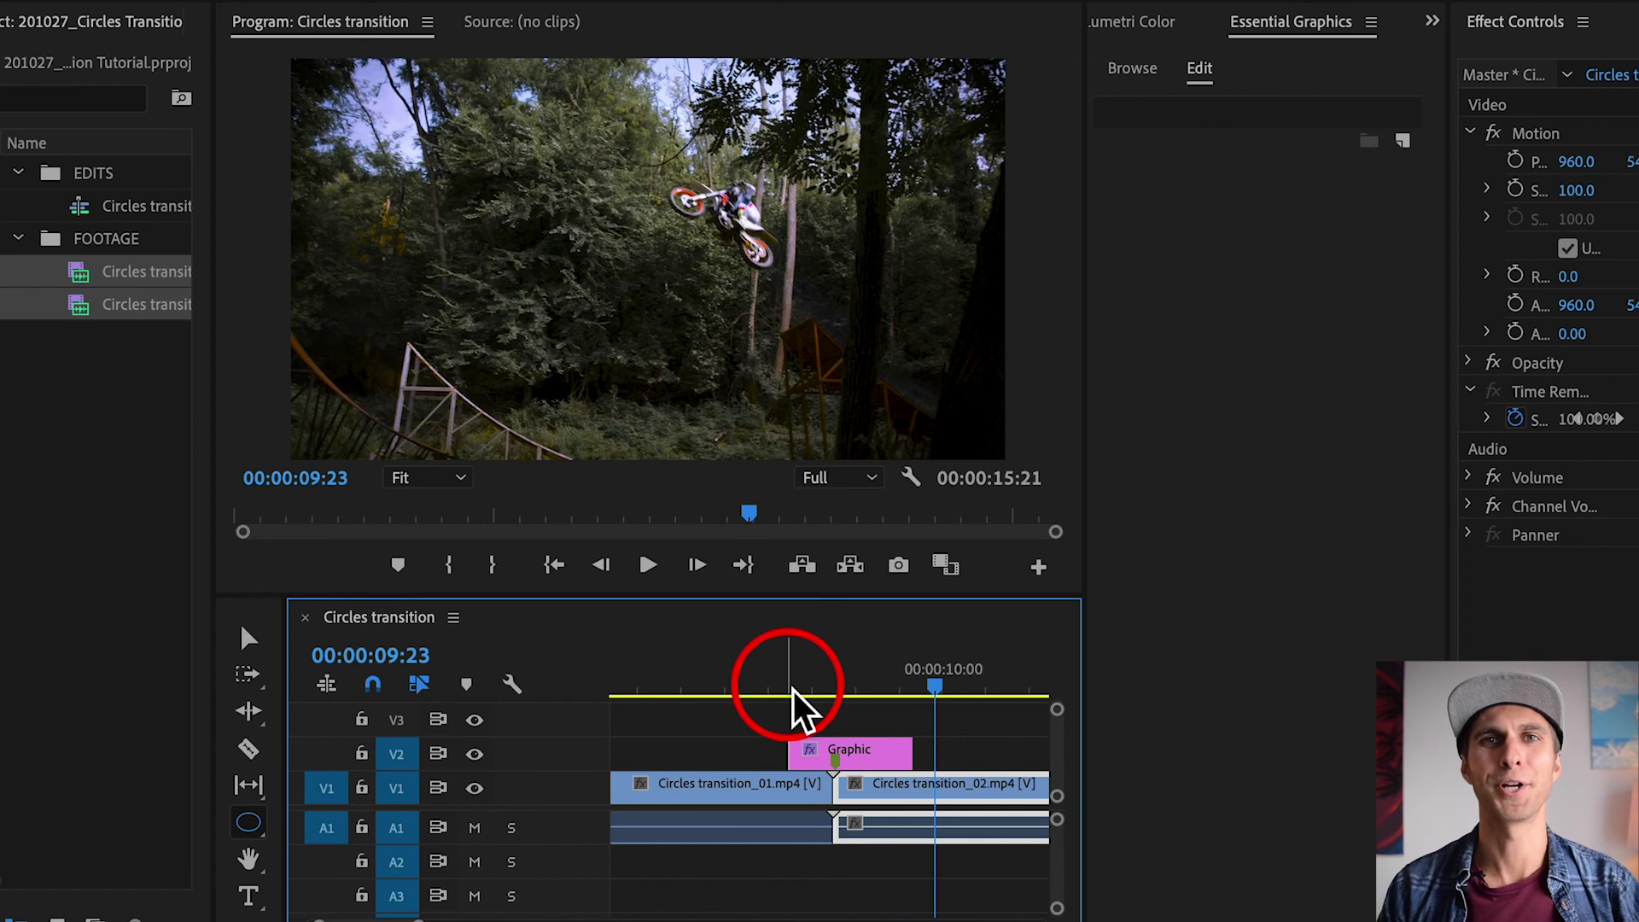